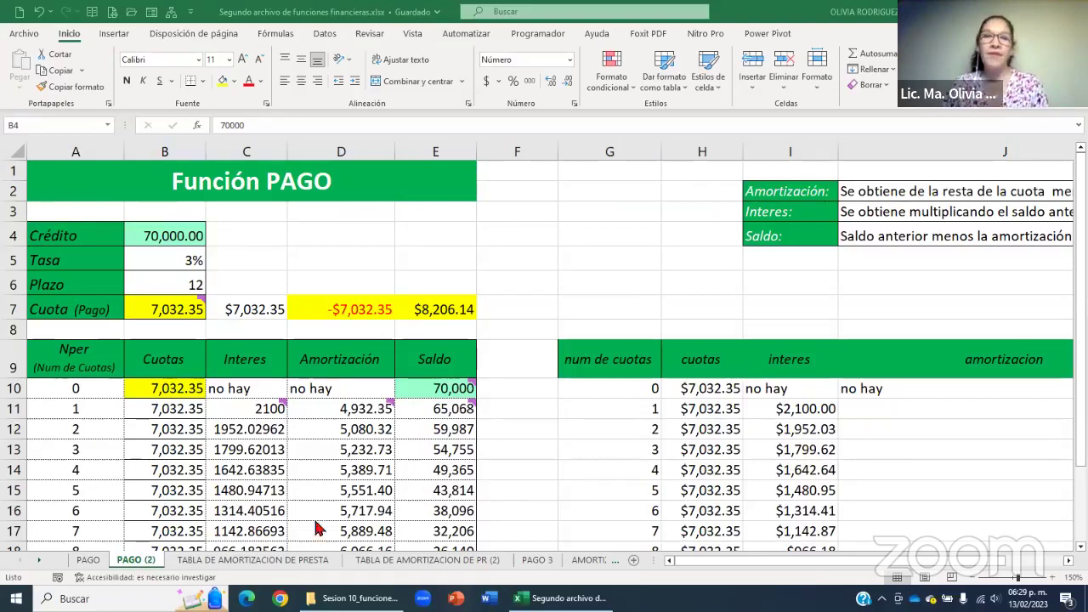
Review the amortization table, the Tasa and Plazo inputs, and the payment formulas in B7, C7 and D7.
scroll(417, 459, "down", 3)
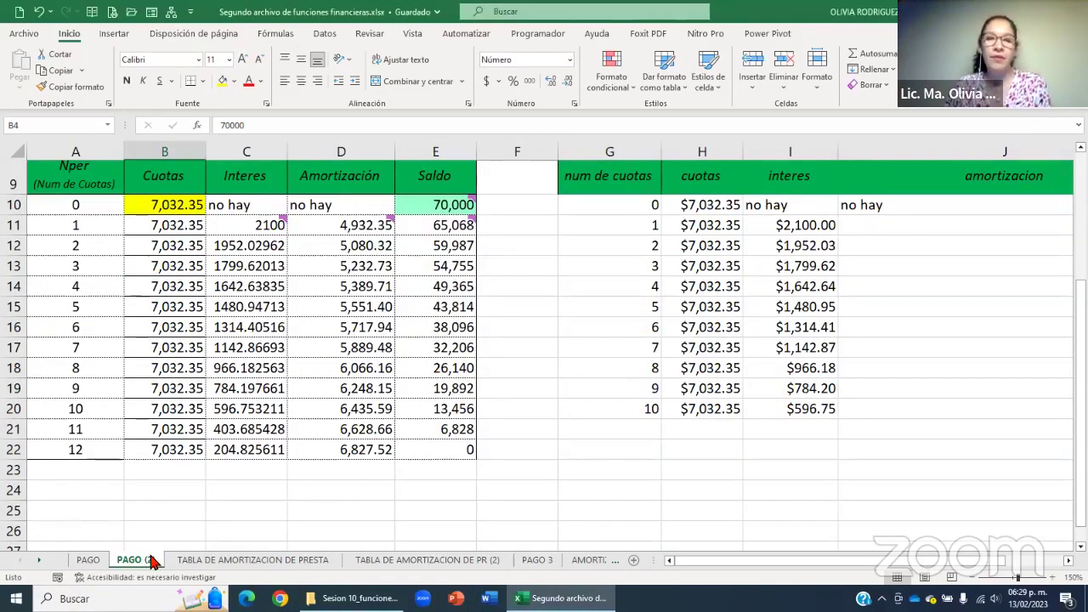
scroll(165, 532, "up", 3)
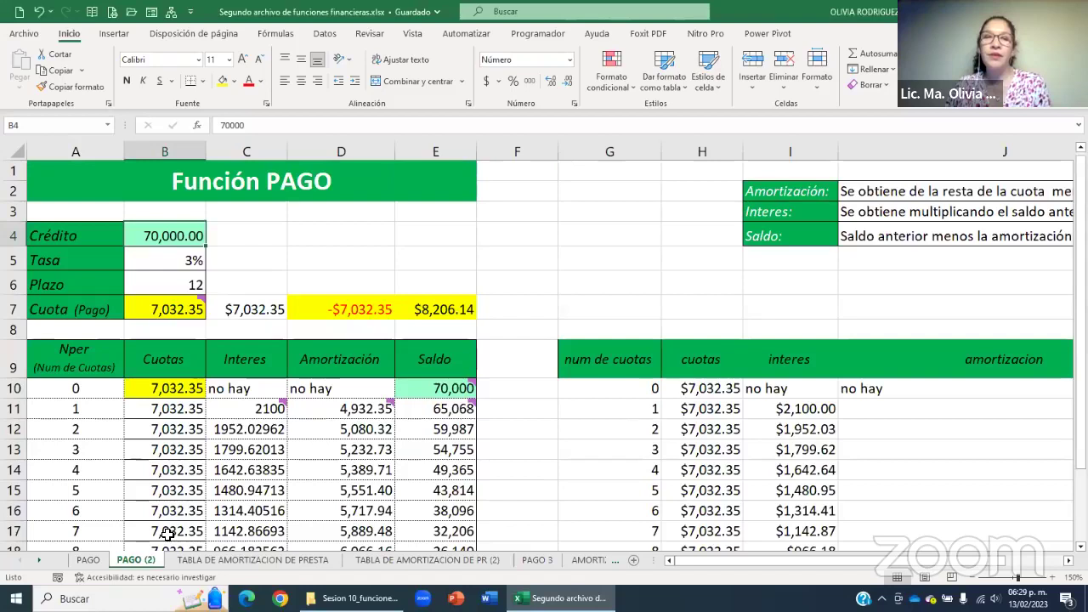
left_click(174, 262)
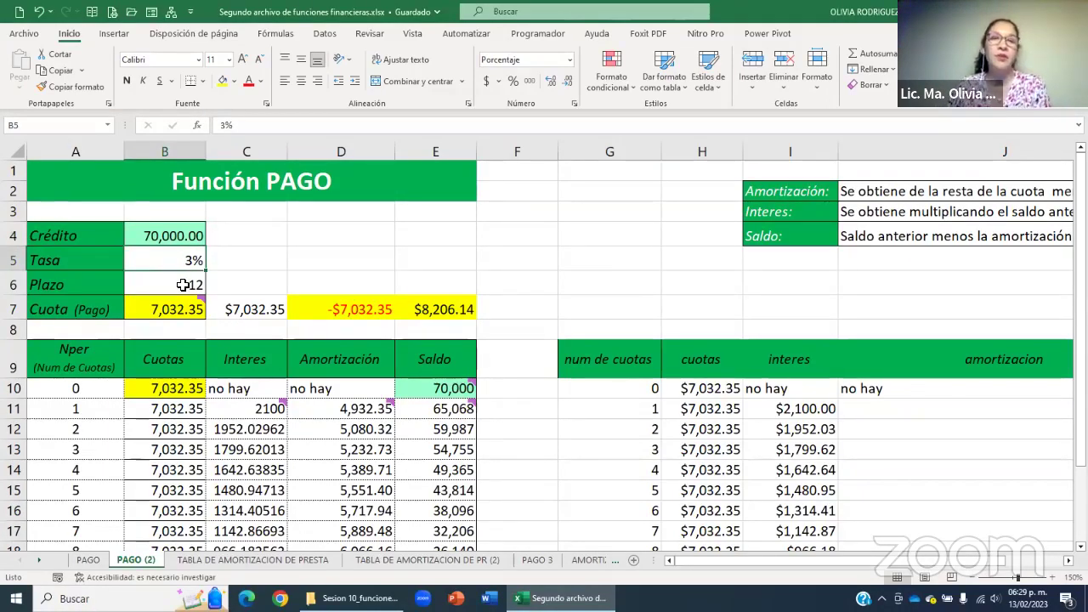
left_click(185, 287)
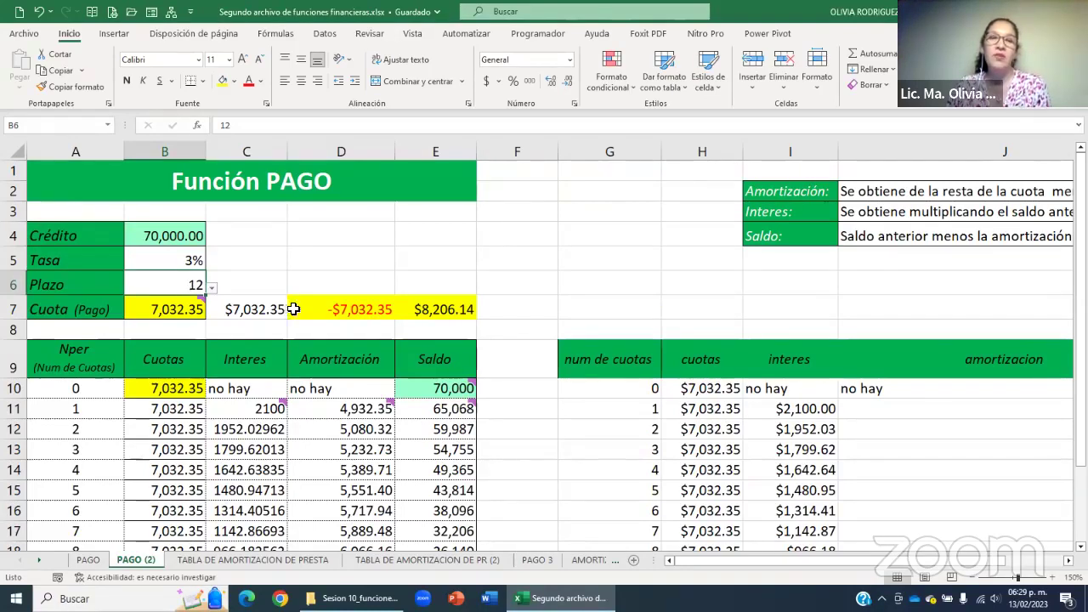
left_click(75, 312)
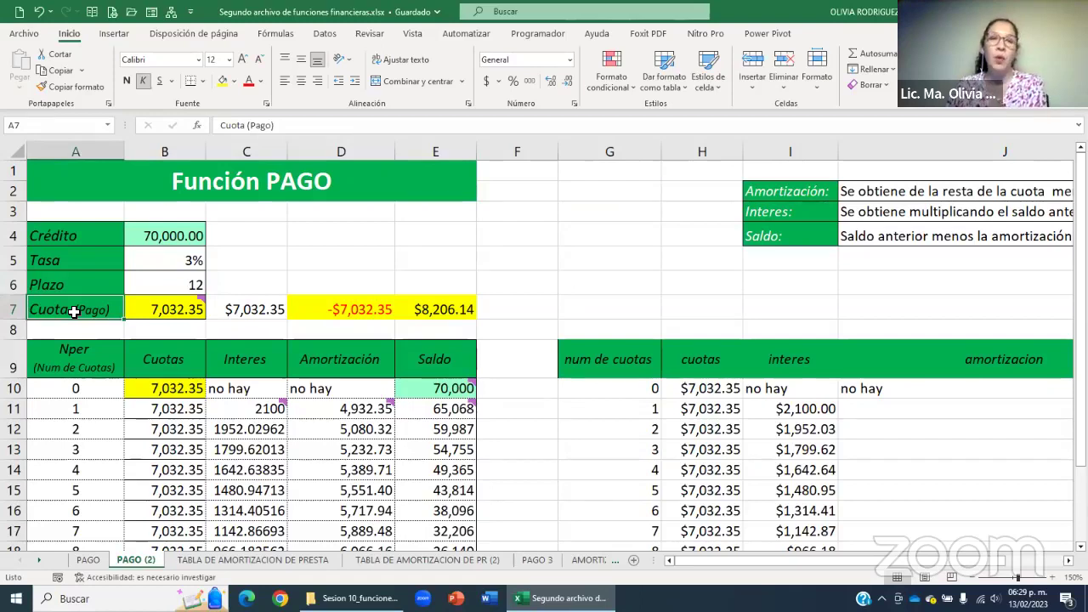
left_click(142, 313)
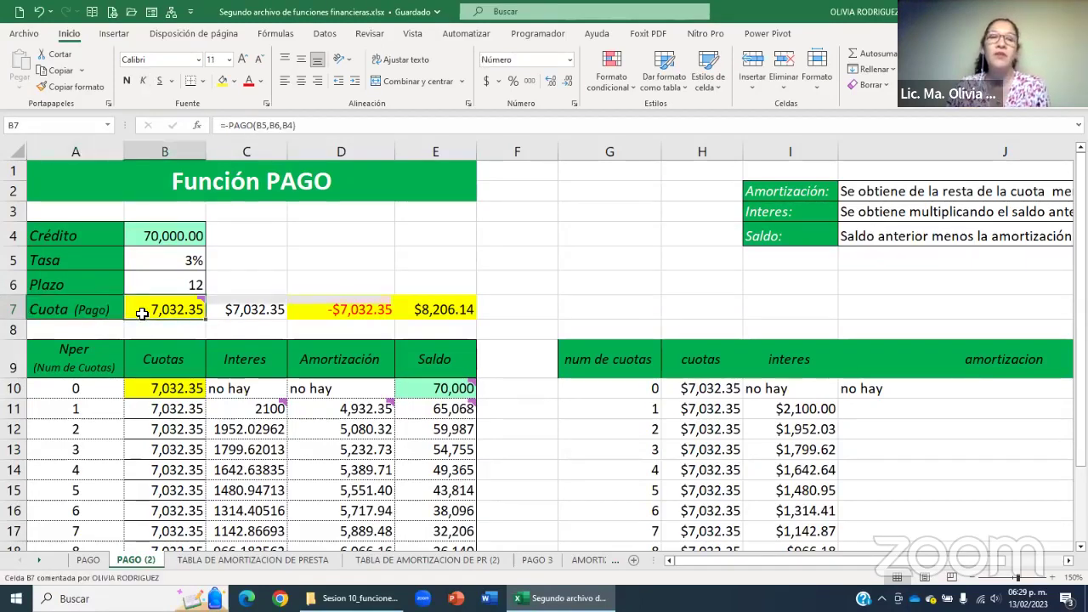
left_click(251, 312)
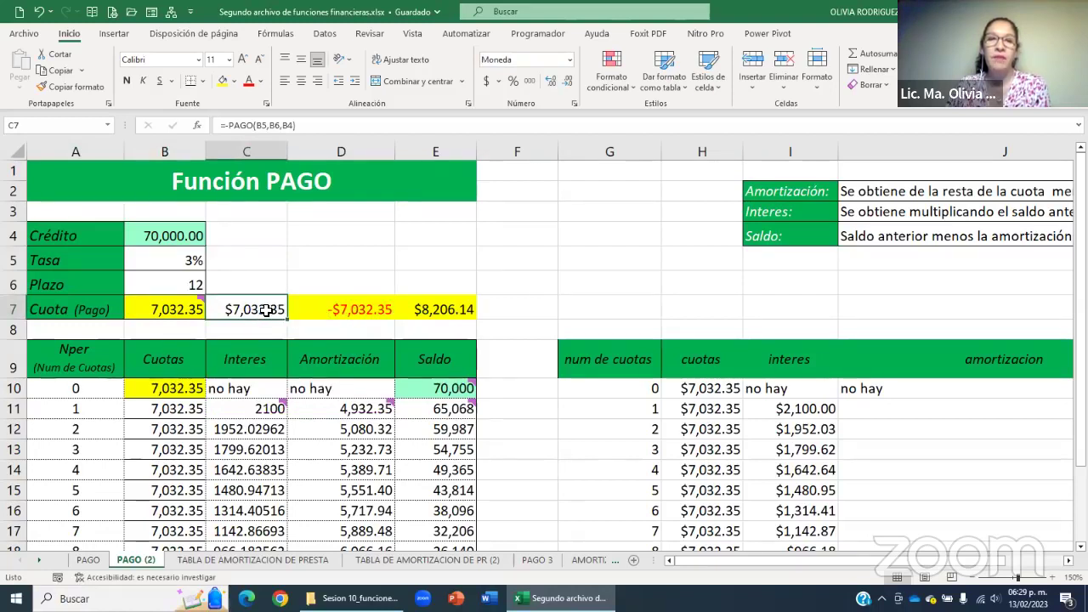
left_click(330, 306)
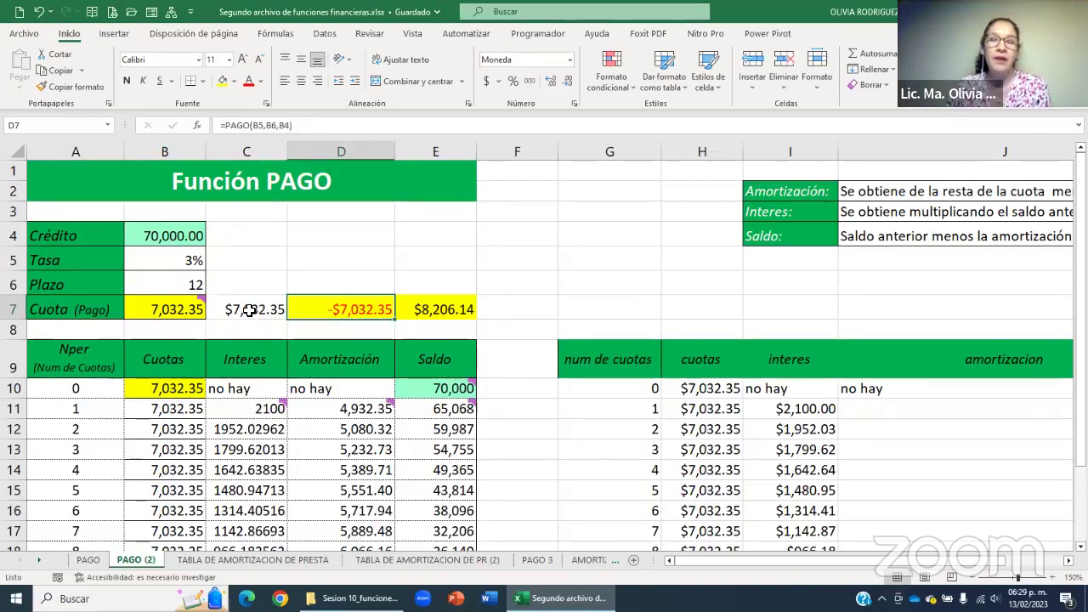
Replace the contents of cell C7 with the payment formula =PAGO(B5,B6,B4), using the rate, term and credit cells.
left_click(249, 311)
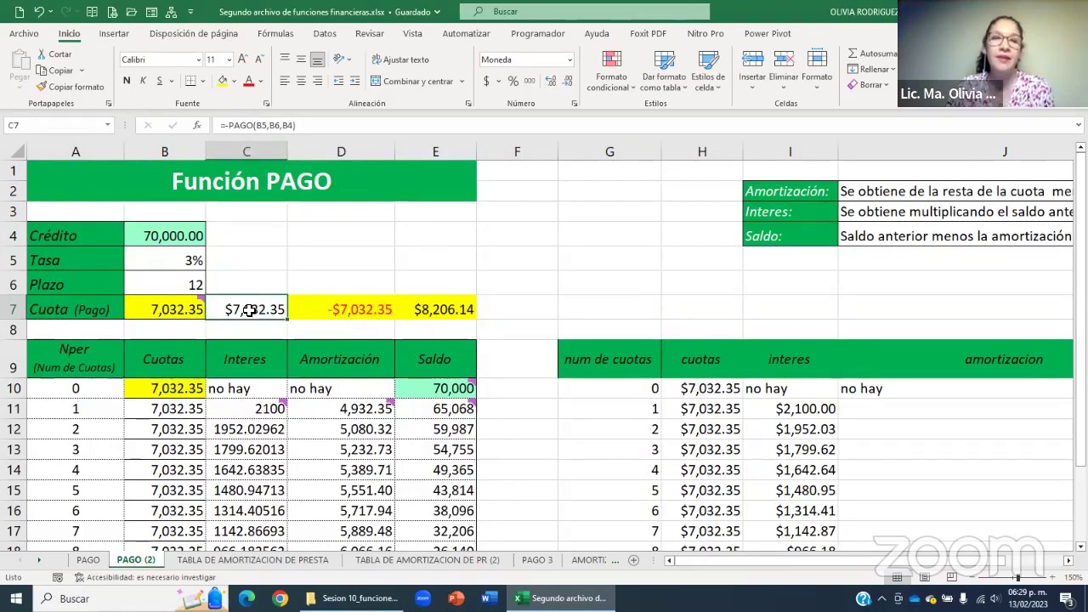
key("Delete")
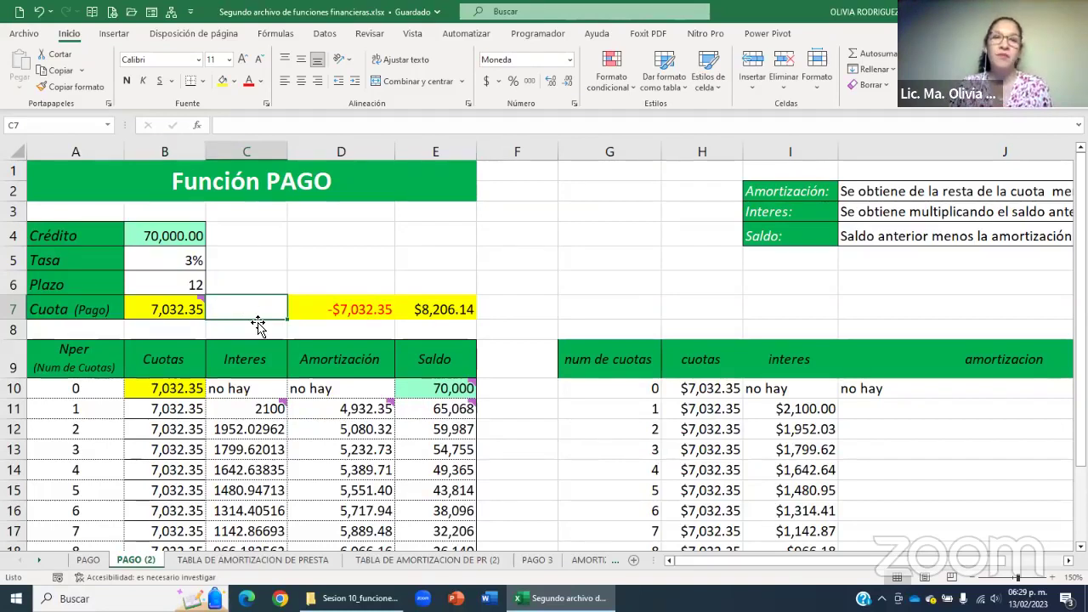
type("=")
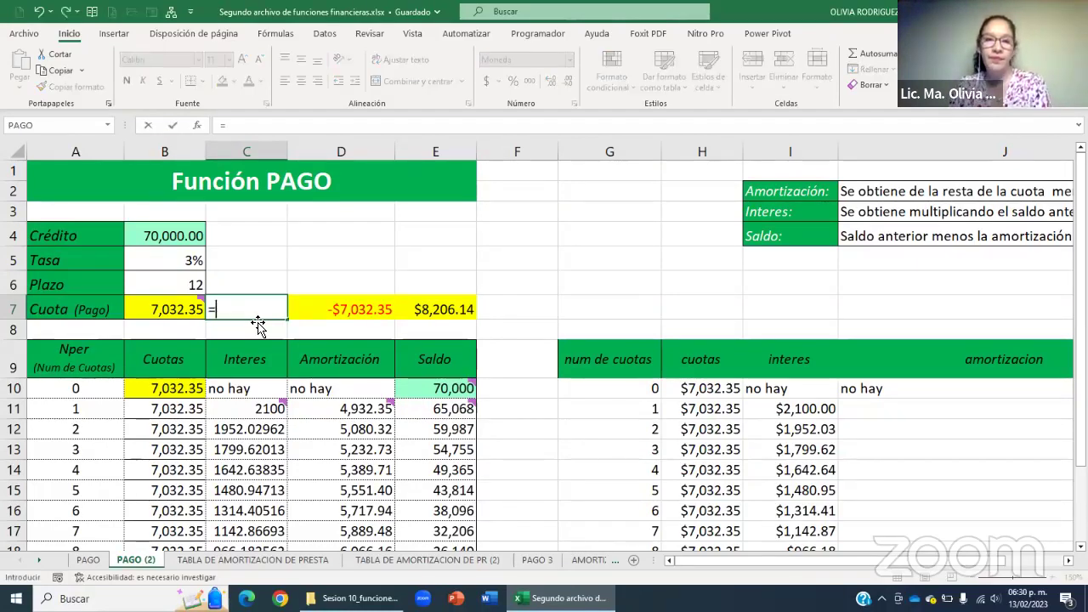
type("PAGO")
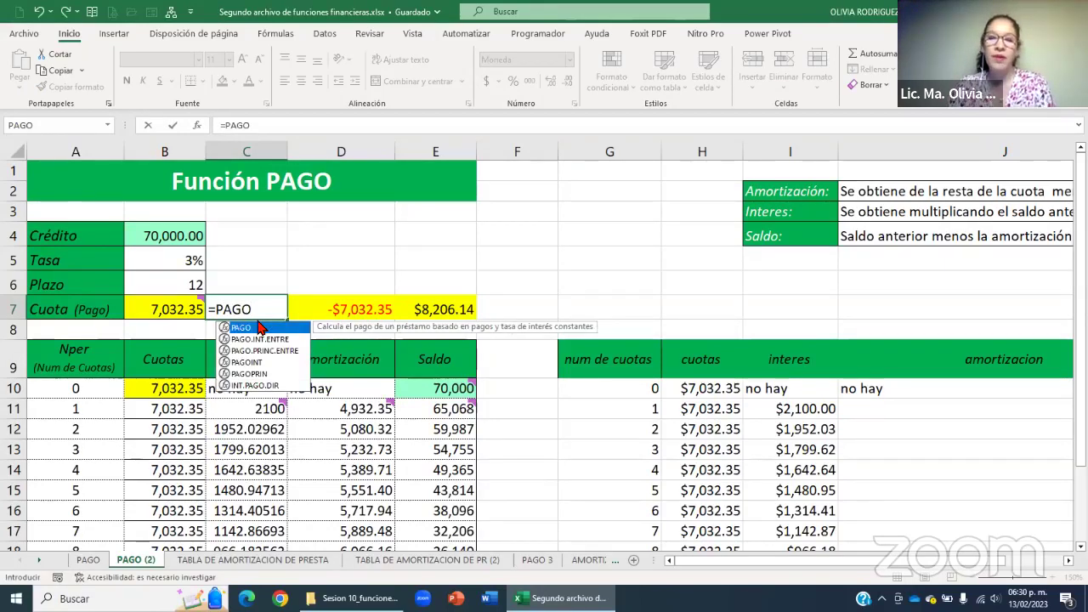
double_click(259, 328)
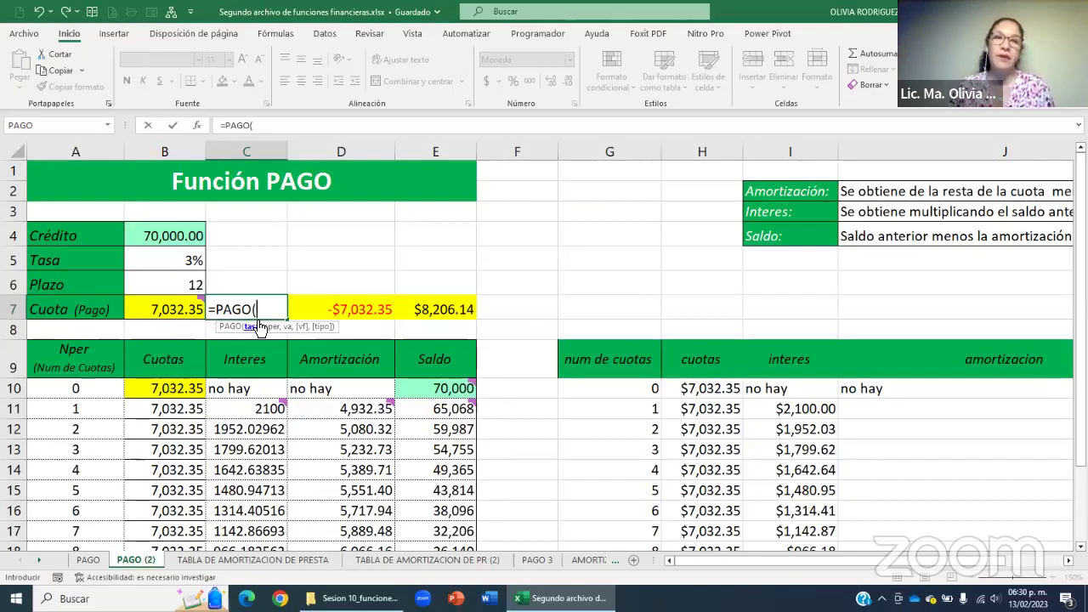
left_click(176, 262)
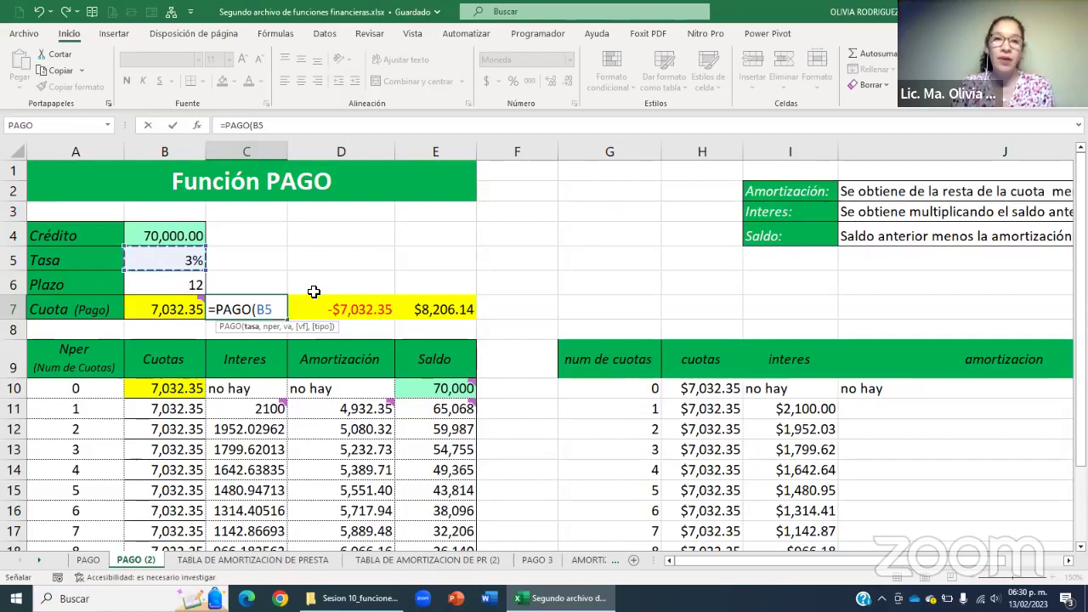
type(",")
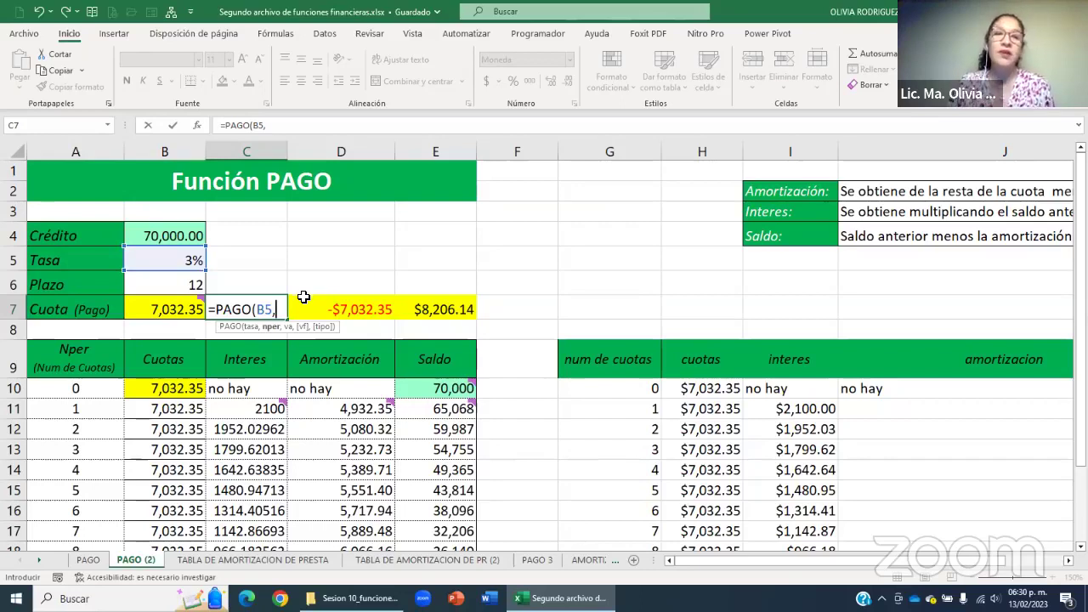
left_click(178, 284)
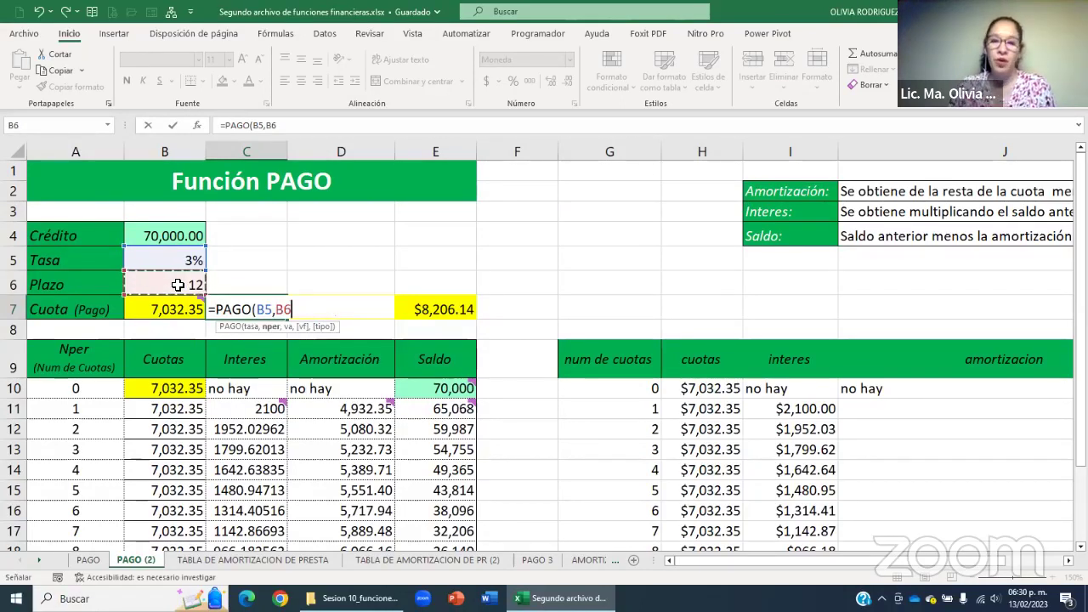
type(",")
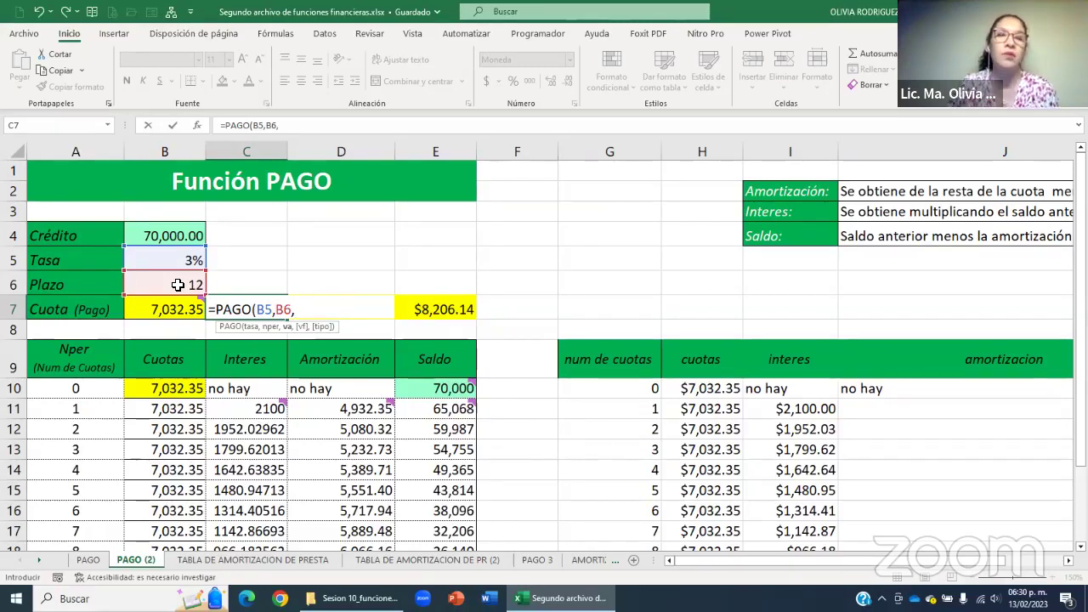
left_click(185, 235)
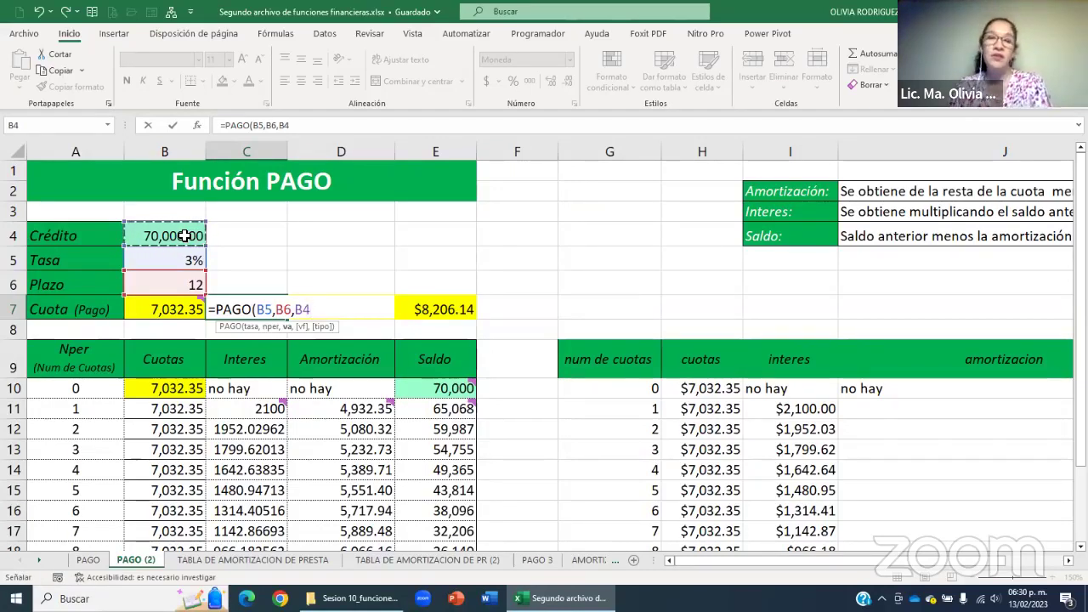
type(")")
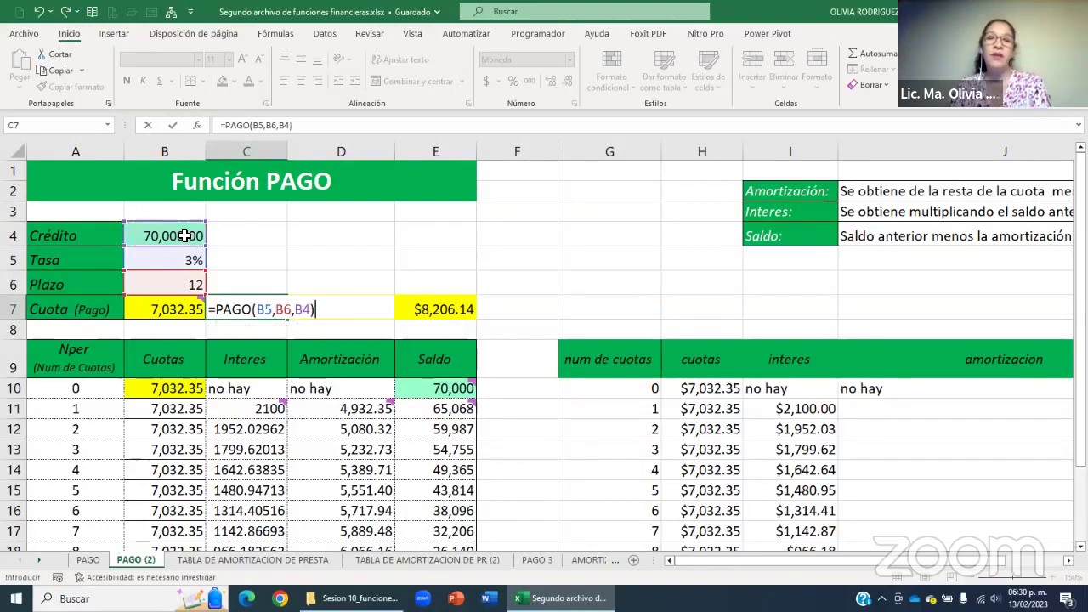
key("Return")
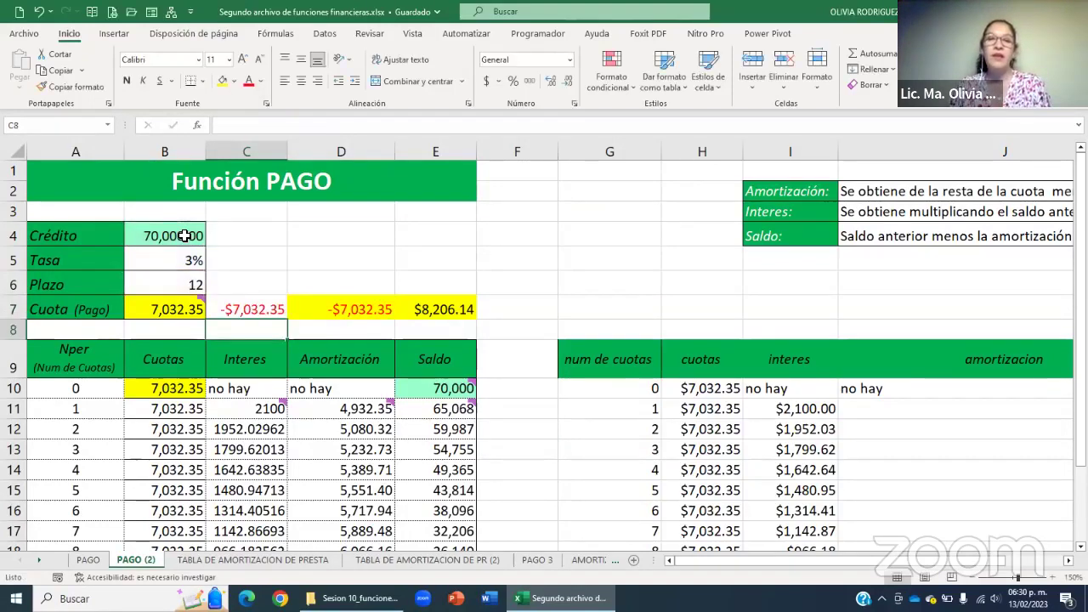
Try reversing the sign of the payment in C7 by changing its formula to =-PAGO(B5,B6,B4).
left_click(261, 308)
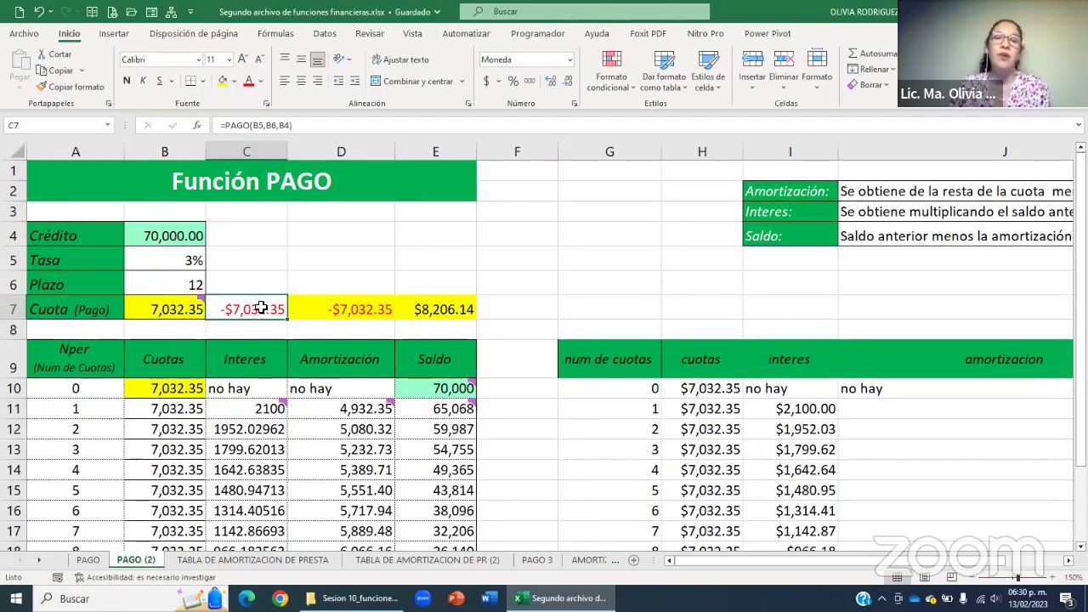
left_click(160, 317)
left_click(239, 311)
left_click(292, 287)
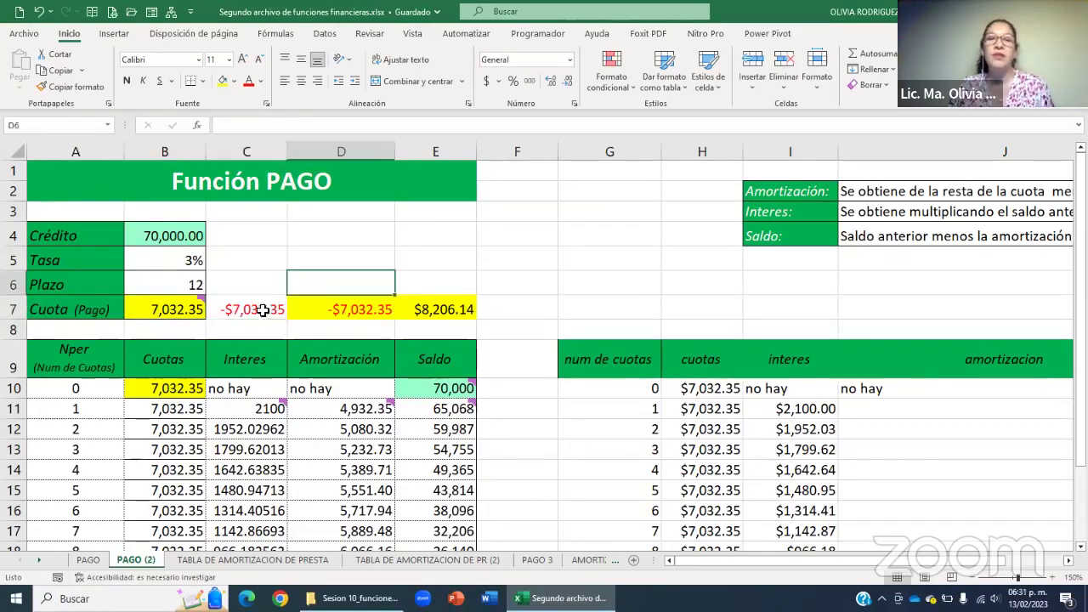
left_click(249, 314)
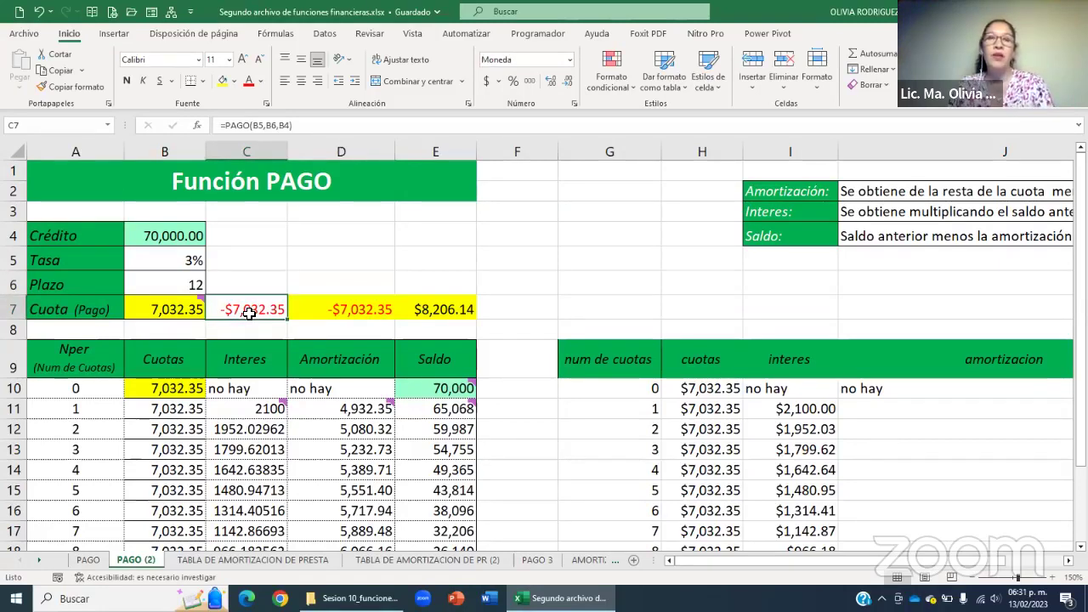
double_click(249, 313)
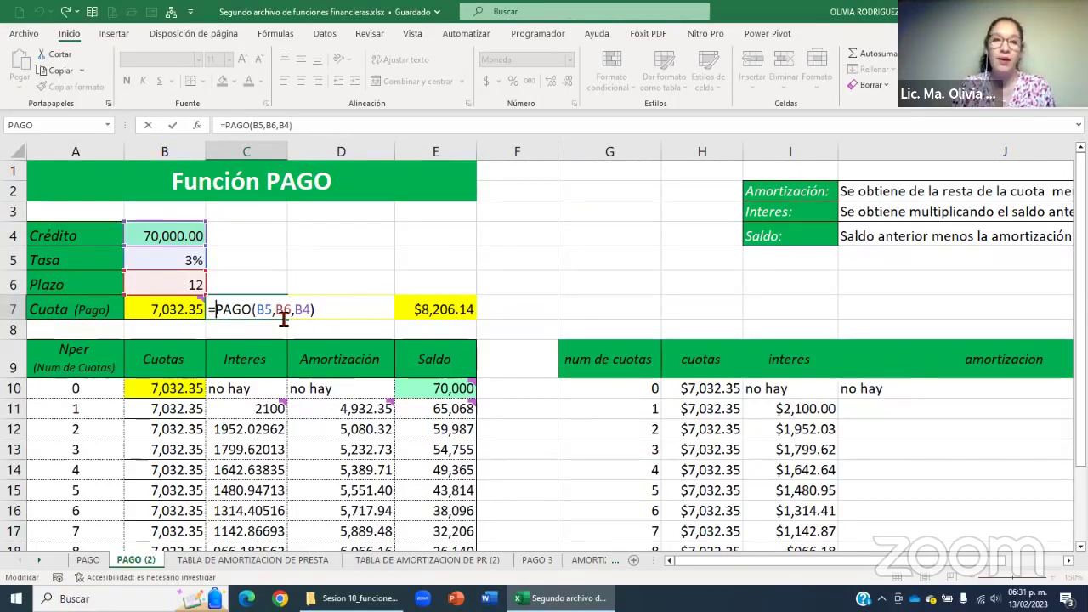
type("-")
key("Return")
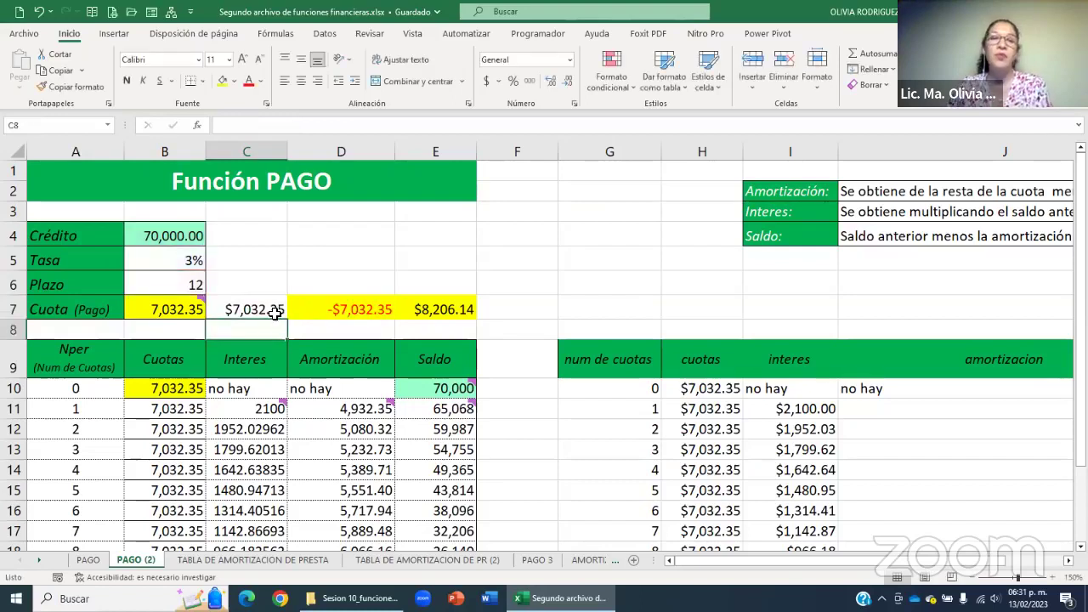
Undo the sign change made to the payment formula in C7.
left_click(261, 310)
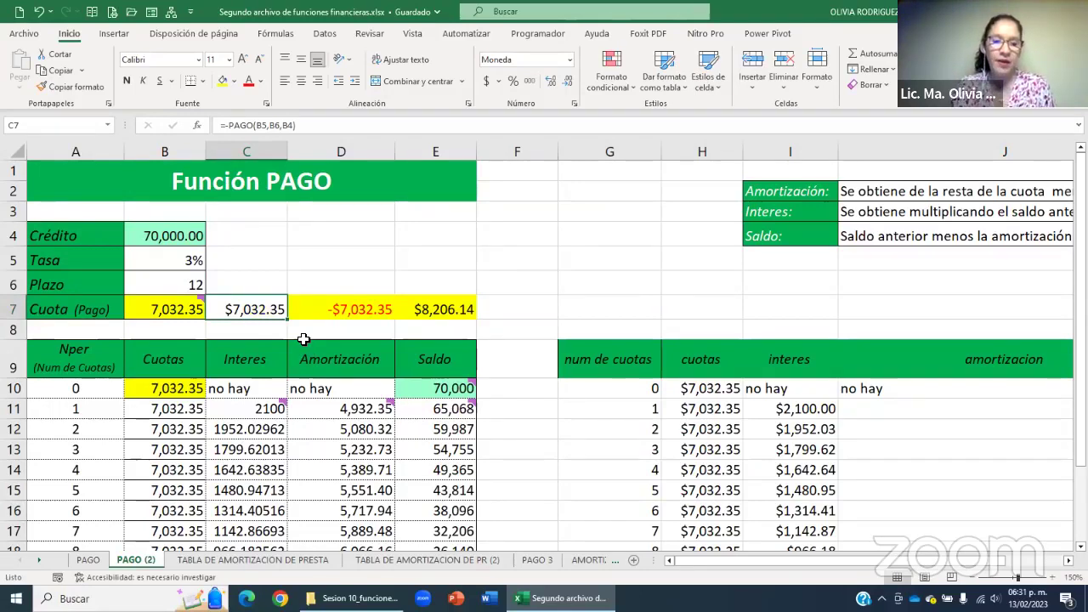
key("ctrl+z")
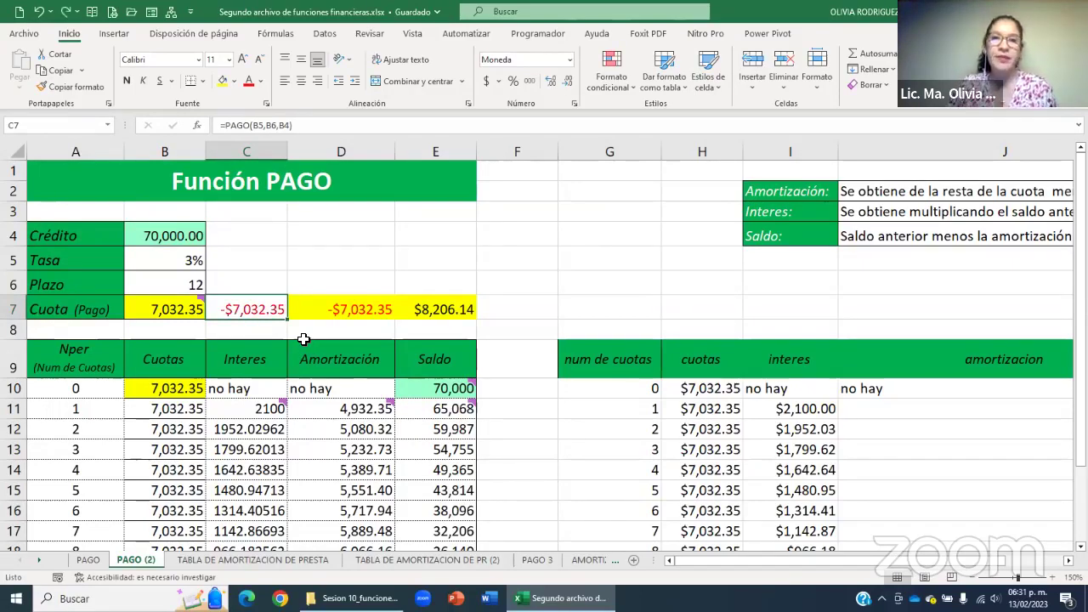
left_click(306, 269)
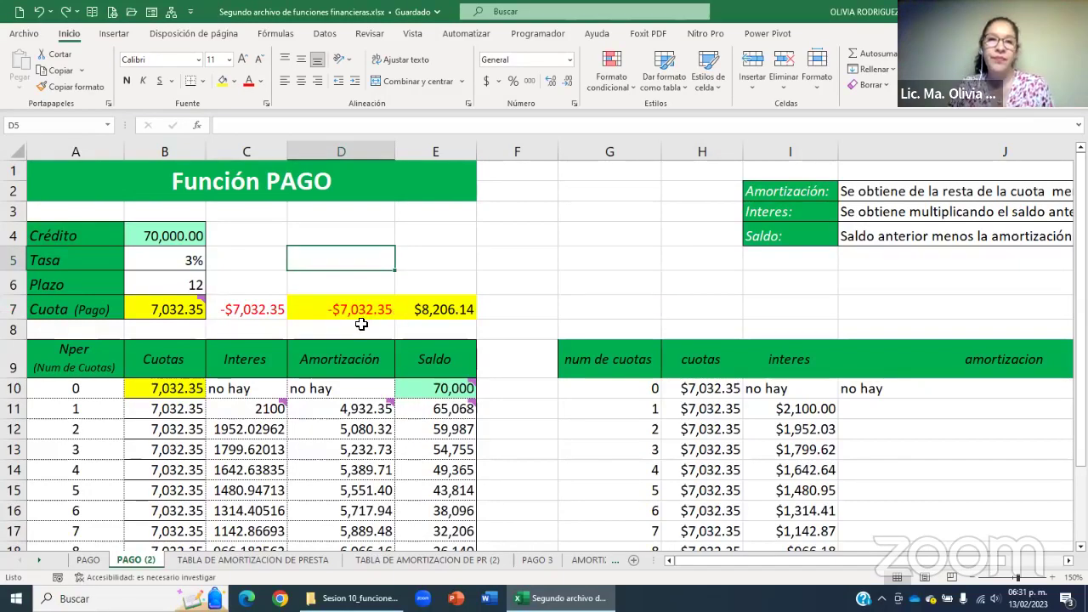
left_click(241, 311)
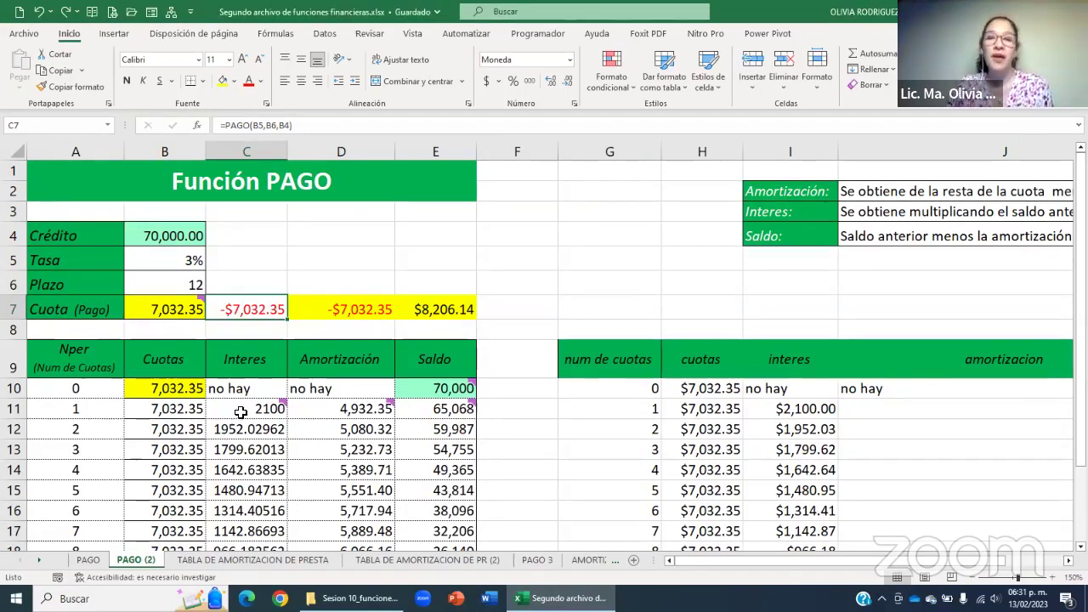
Examine the amortization table's headings Nper, Cuotas, Interes, Amortización and Saldo, and the period number of its first row.
left_click(556, 454)
scroll(557, 454, "down", 2)
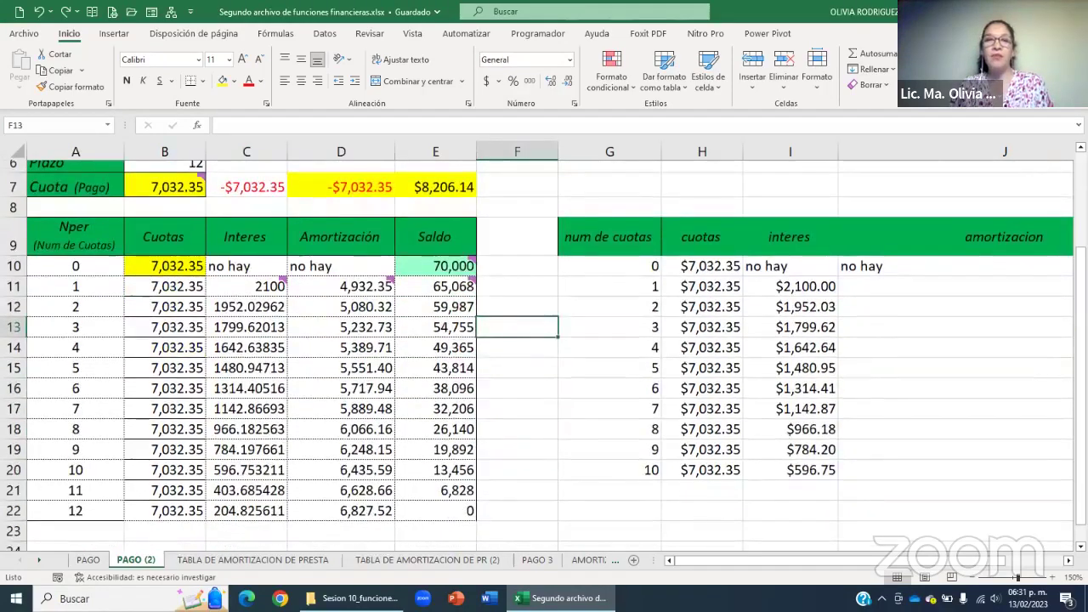
left_click(68, 245)
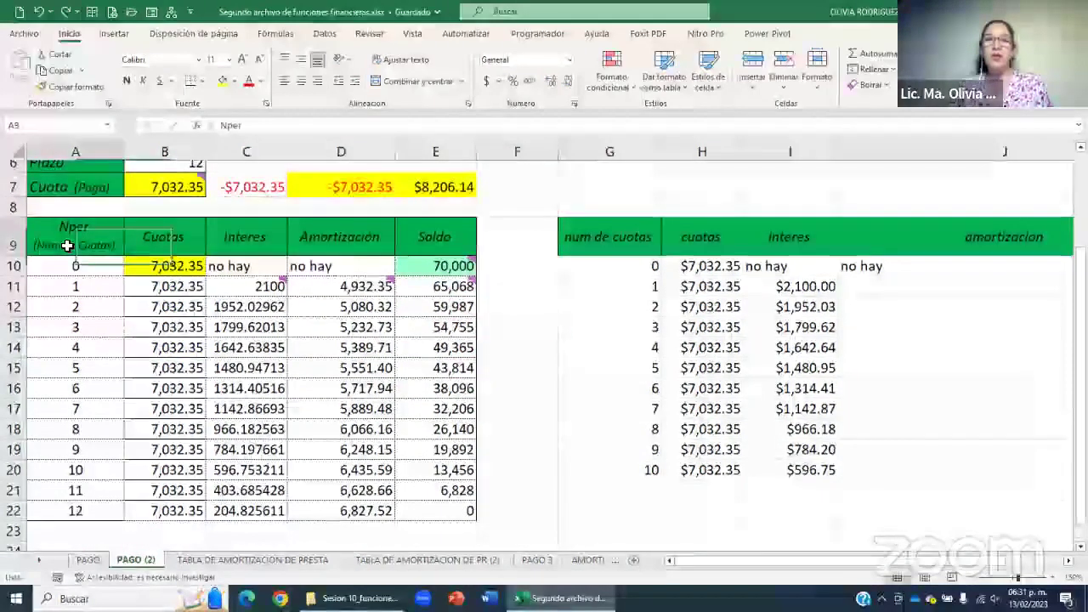
left_click(162, 236)
left_click(242, 237)
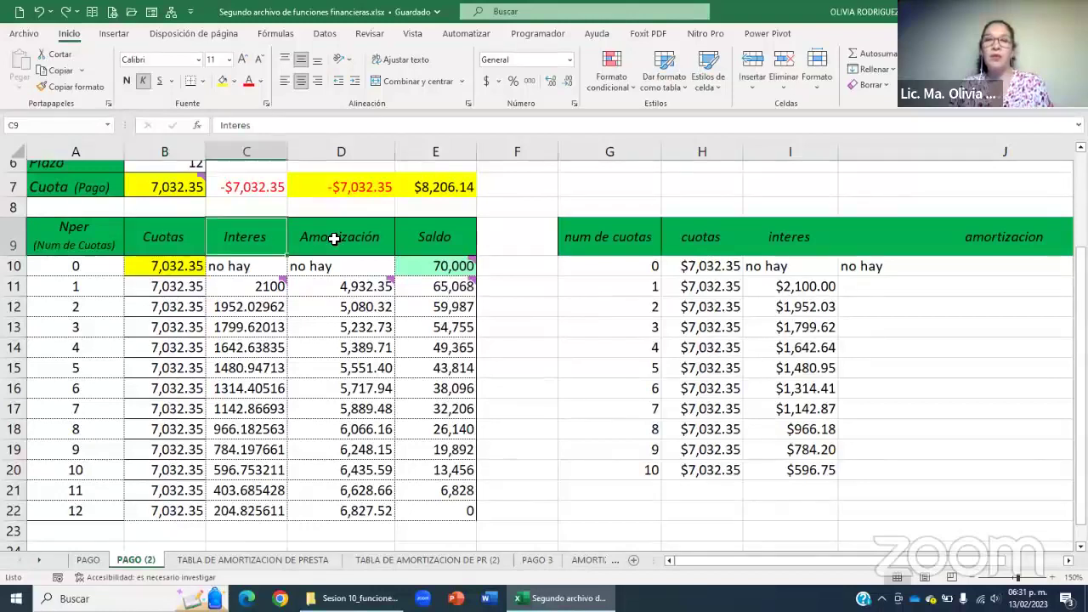
left_click(334, 238)
left_click(438, 238)
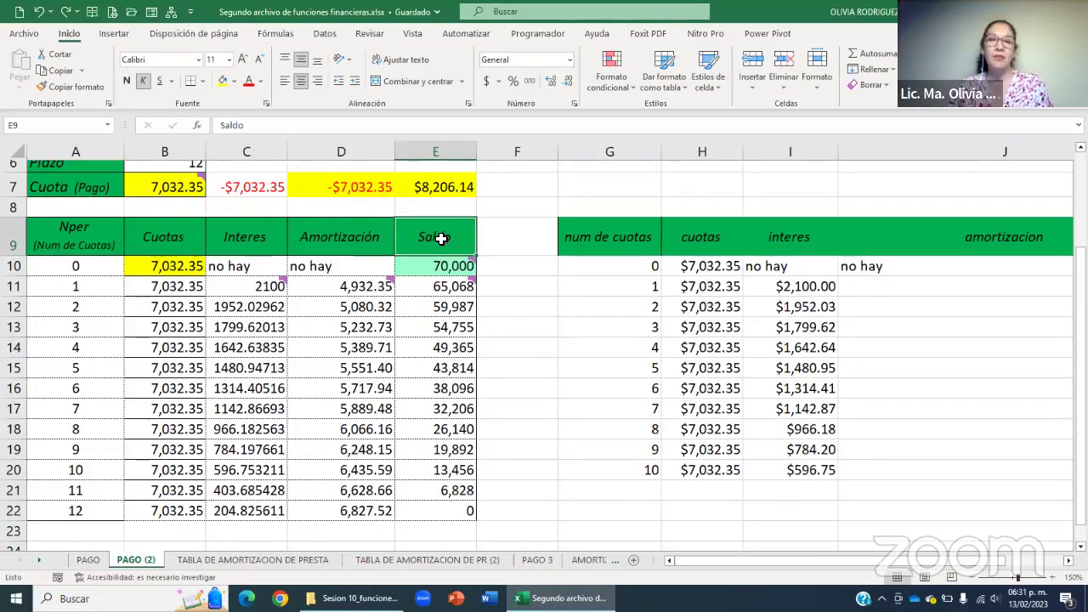
left_click(75, 268)
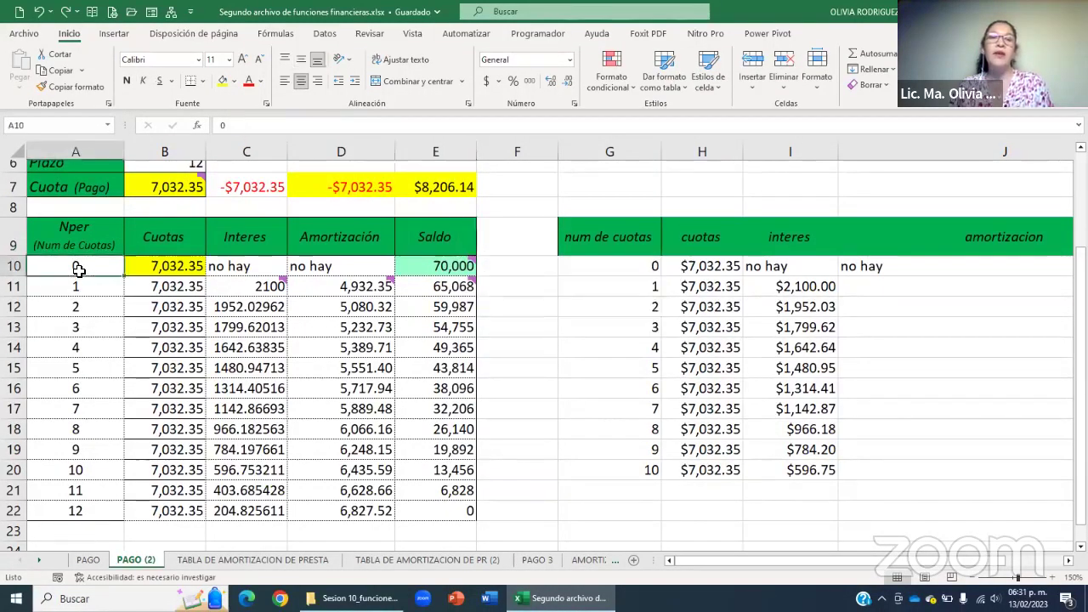
left_click(16, 266)
left_click(97, 263)
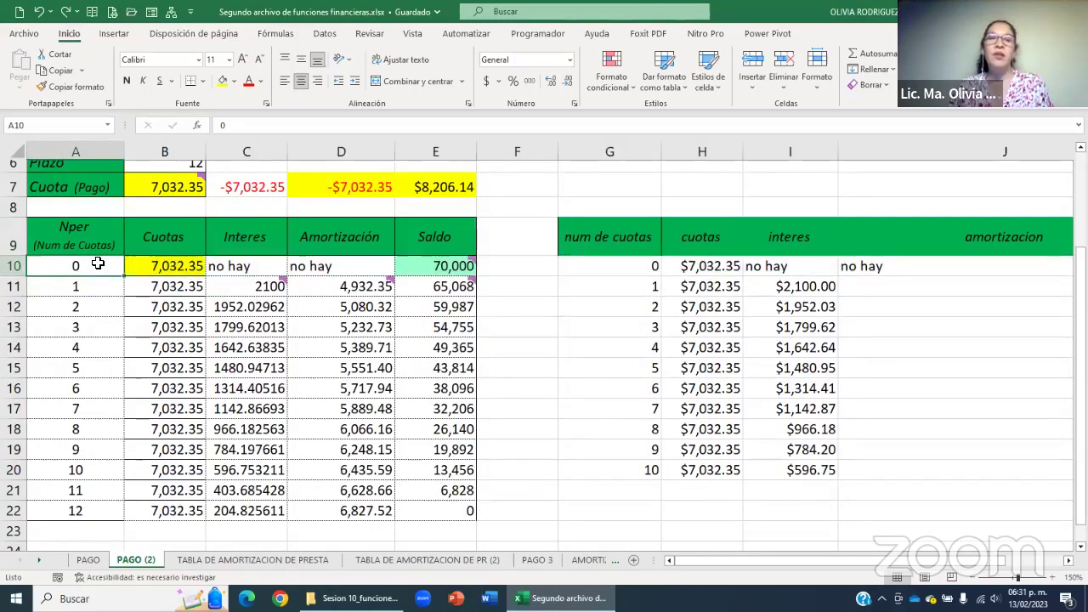
Examine the formulas in the Cuotas column of the amortization table, comparing several period rows with the first.
left_click(186, 268)
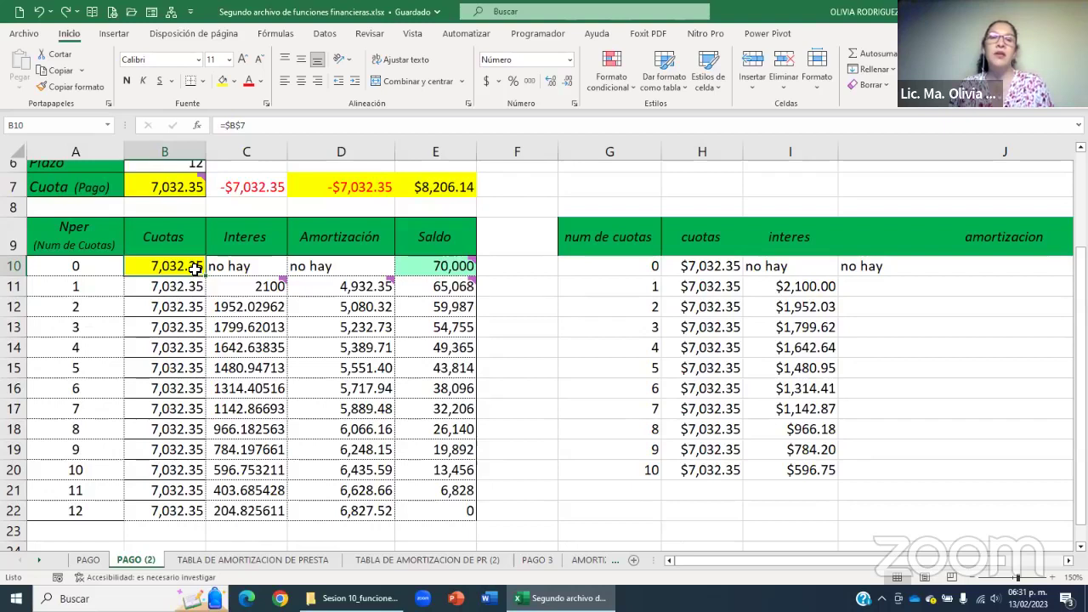
left_click(189, 311)
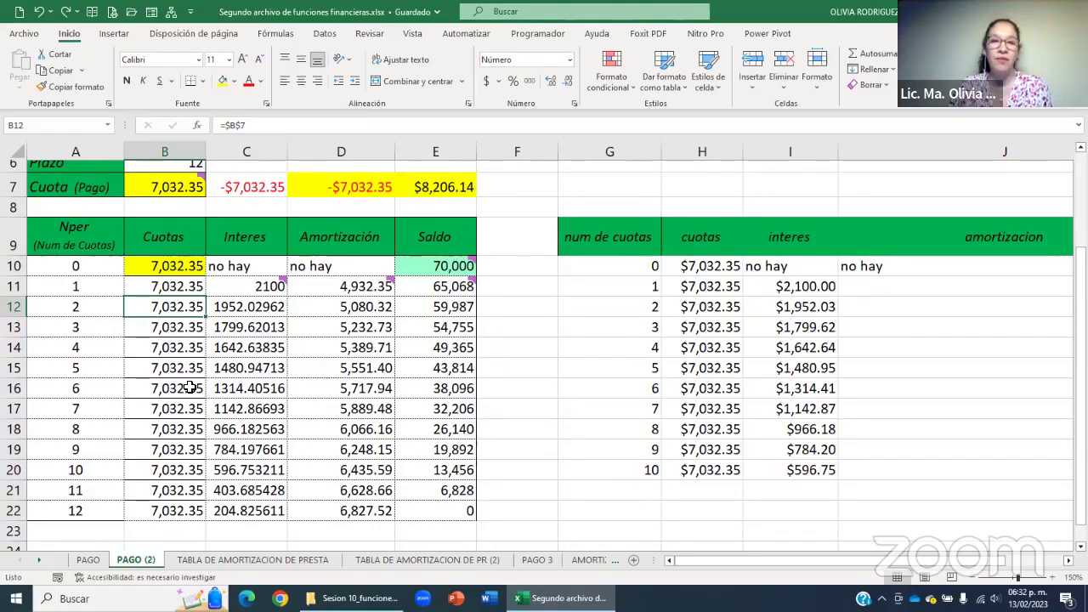
left_click(176, 288)
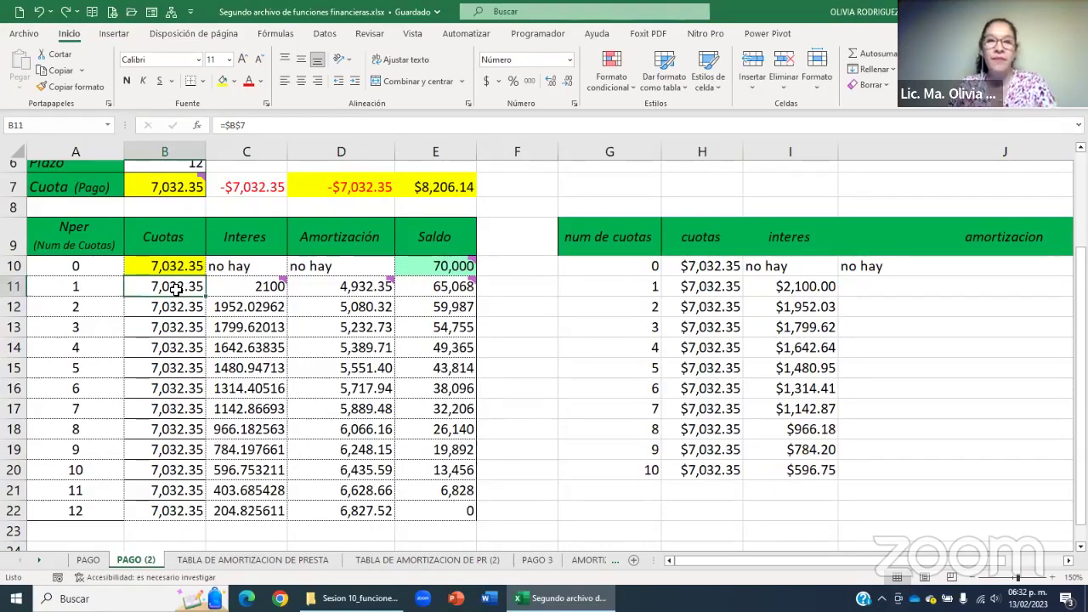
left_click(175, 308)
left_click(175, 330)
left_click(175, 369)
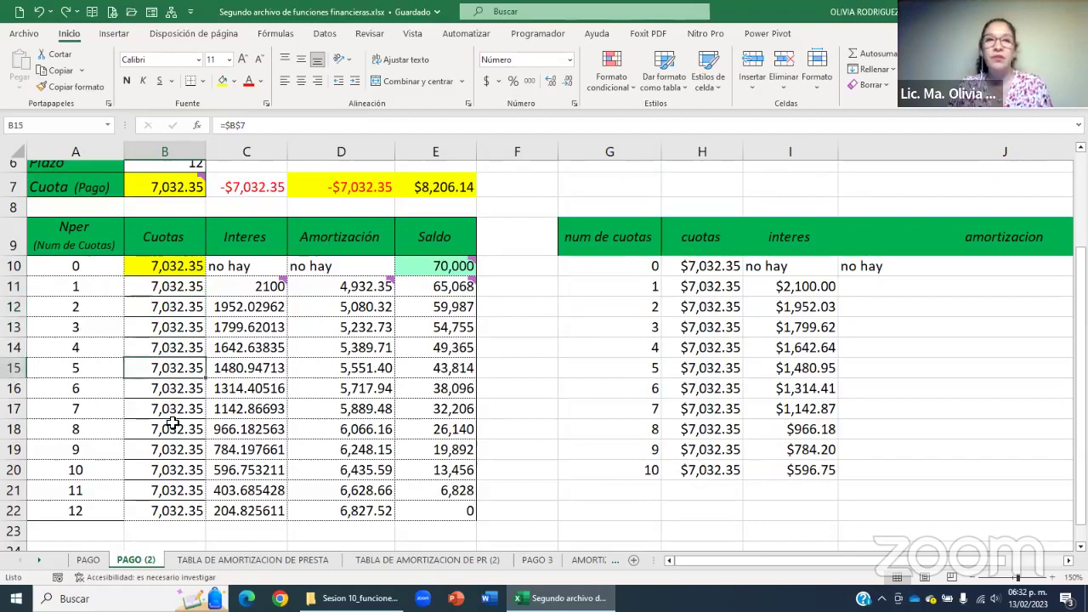
left_click(173, 423)
left_click(178, 324)
left_click(177, 354)
left_click(169, 287)
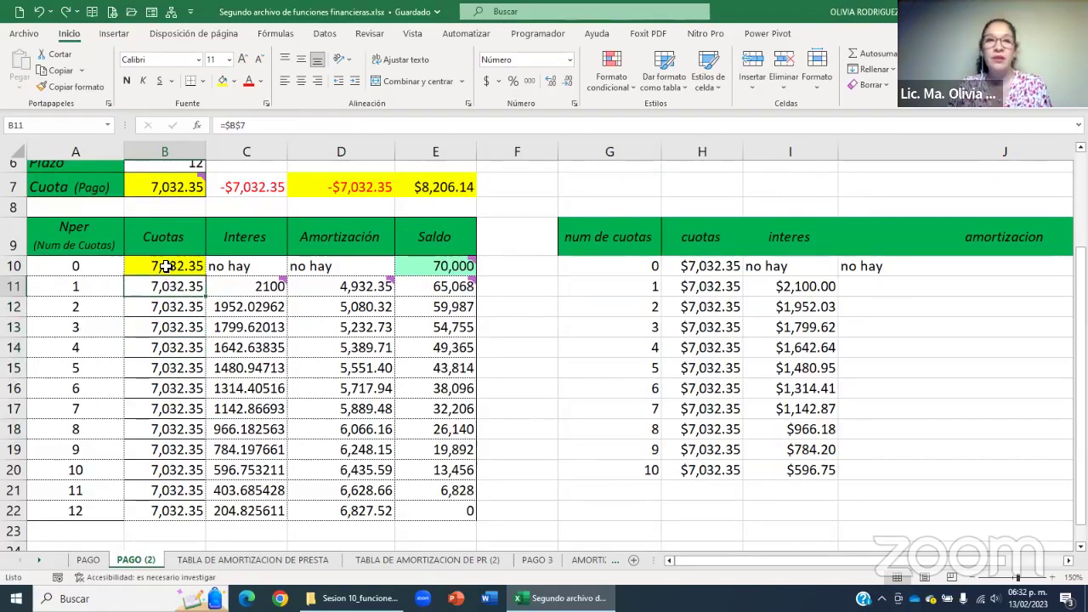
left_click(166, 266)
left_click(181, 327)
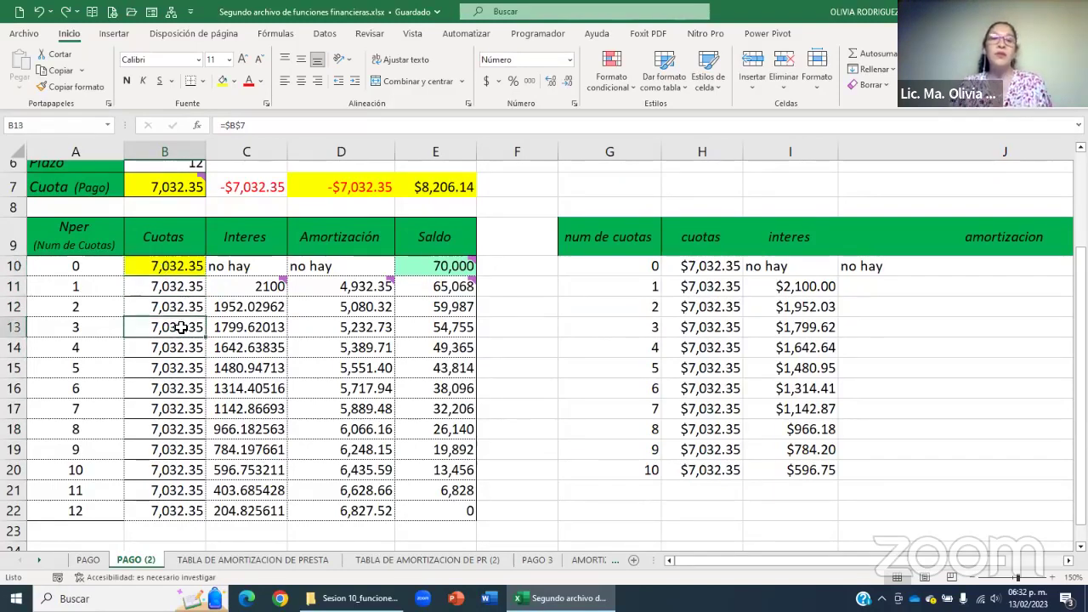
left_click(166, 266)
Inspect the formula in B10 and the cell it references, and check the first two cuotas cells of the second table.
scroll(165, 267, "up", 2)
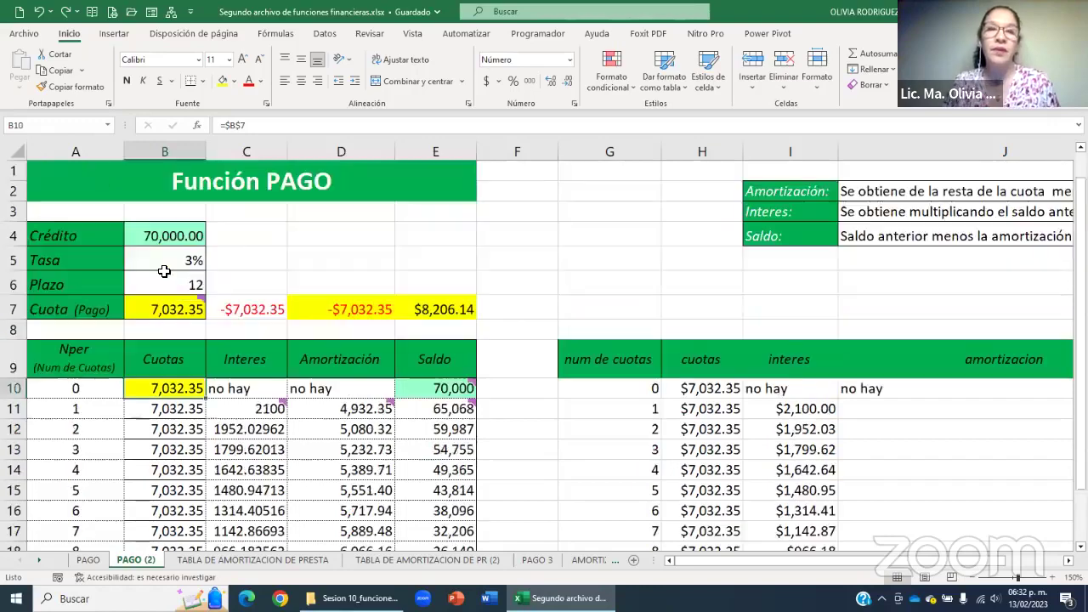
double_click(171, 389)
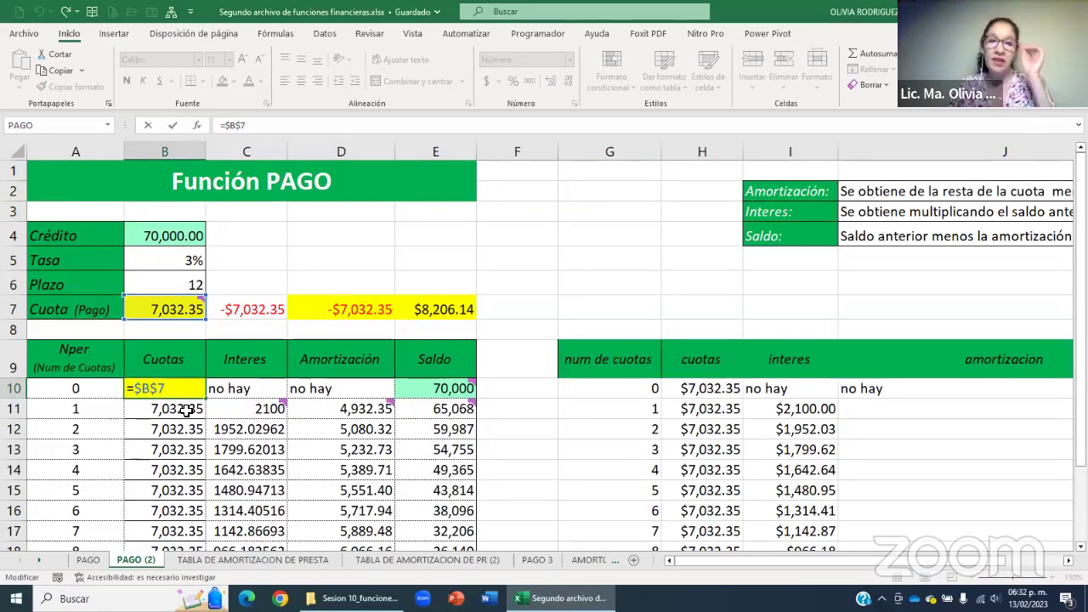
key("Escape")
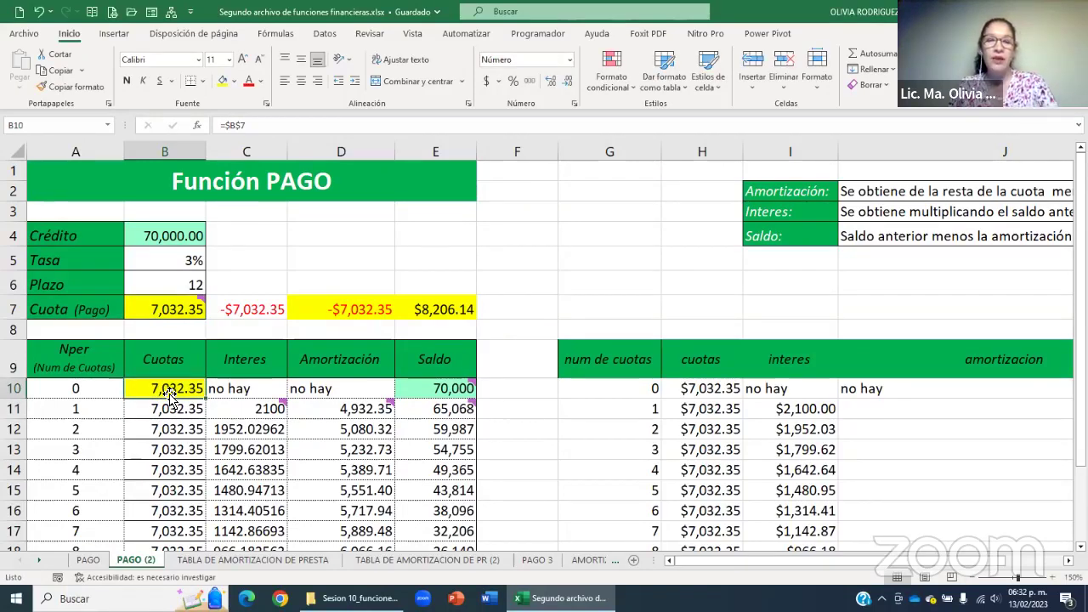
double_click(170, 394)
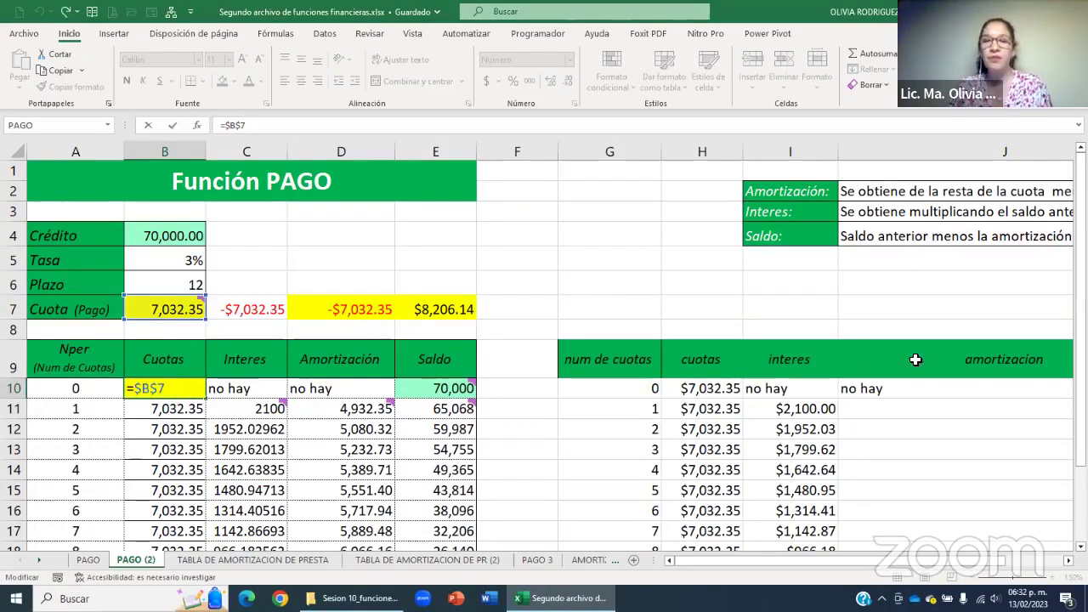
left_click(702, 388)
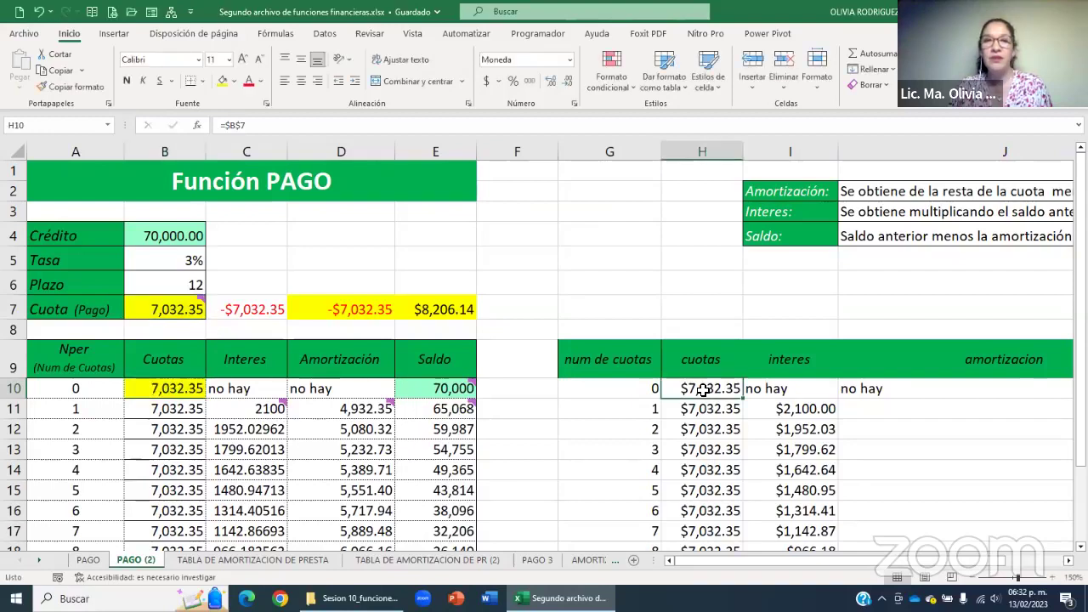
left_click(711, 411)
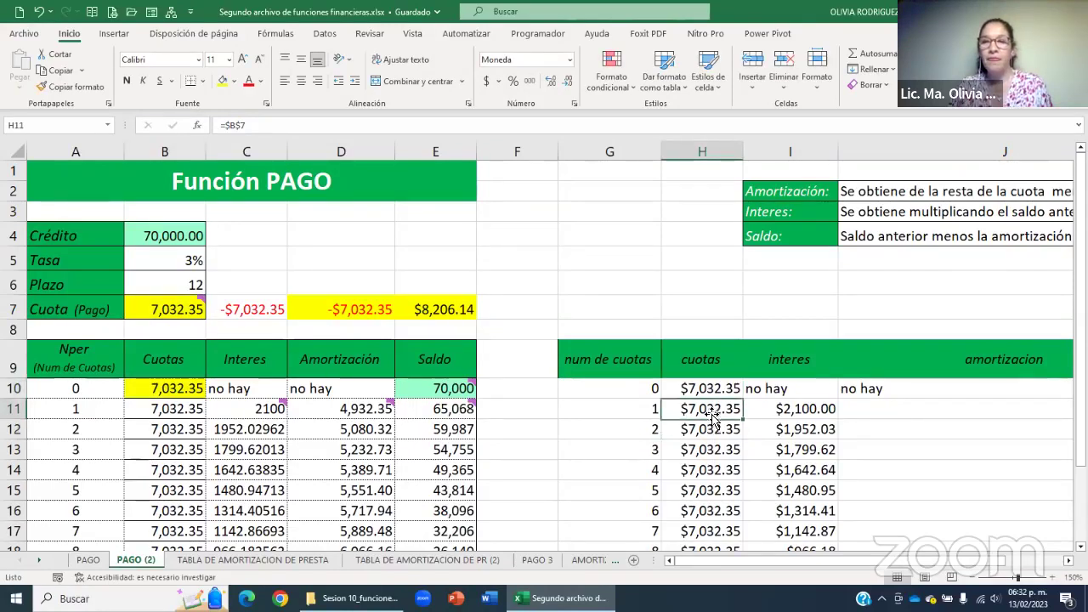
Replace the formula in H10 with a relative reference to the payment cell, =B7.
left_click(708, 388)
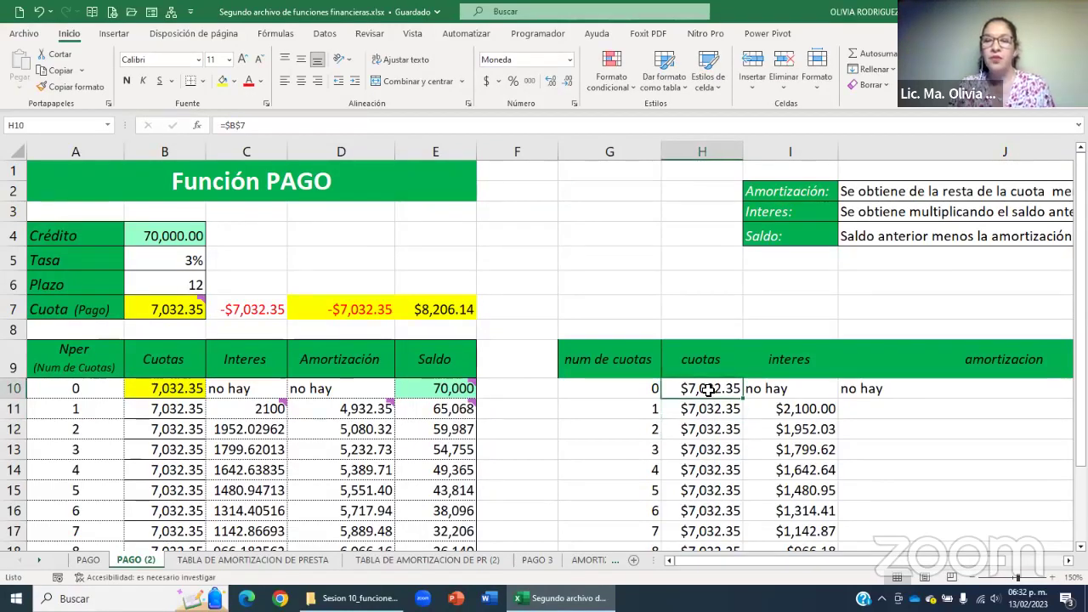
type("=")
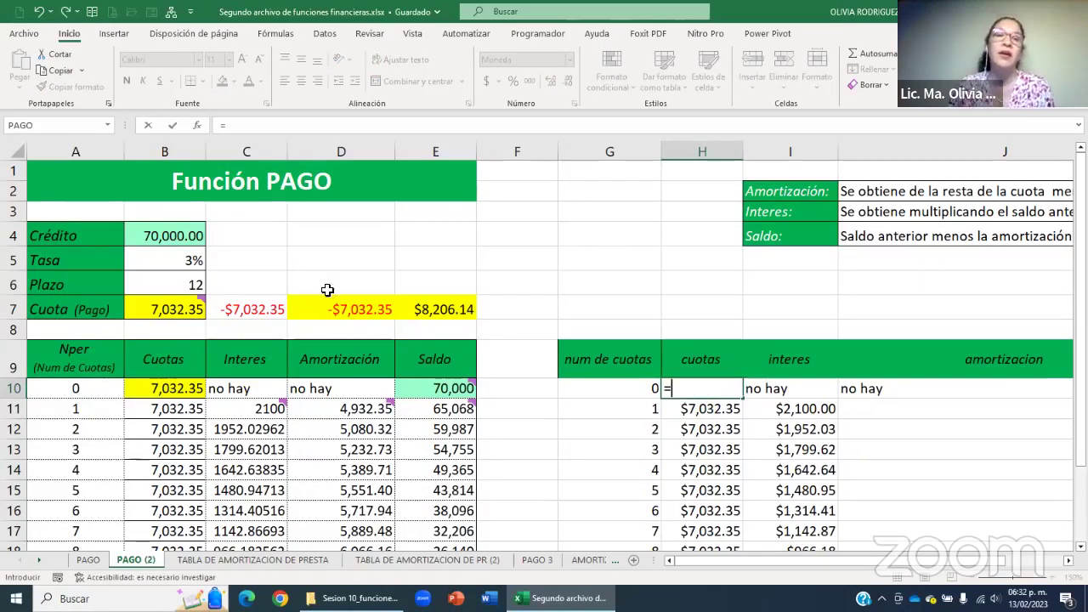
left_click(169, 310)
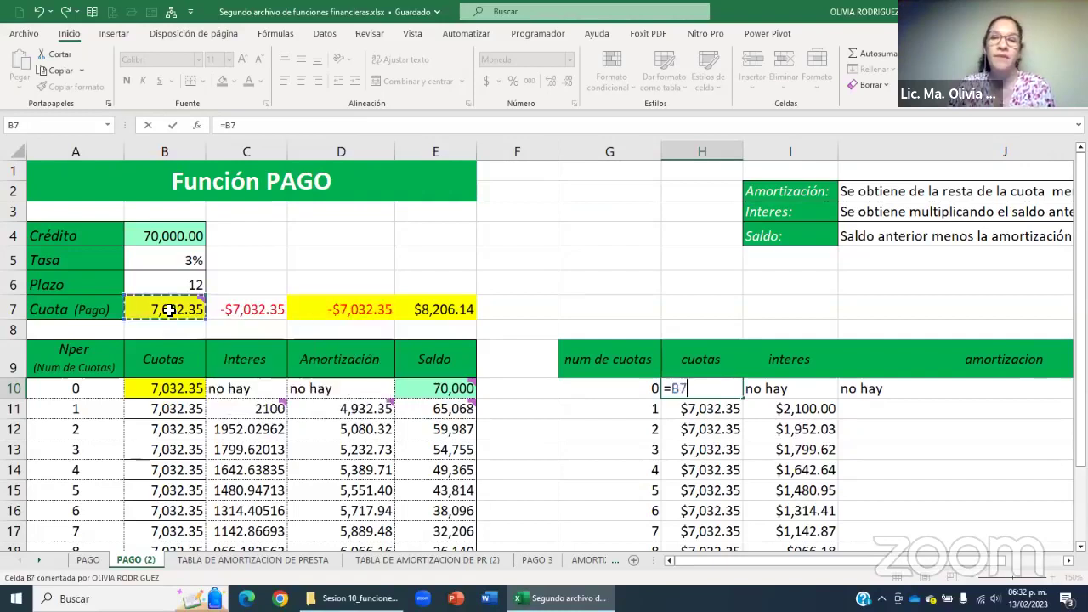
key("Return")
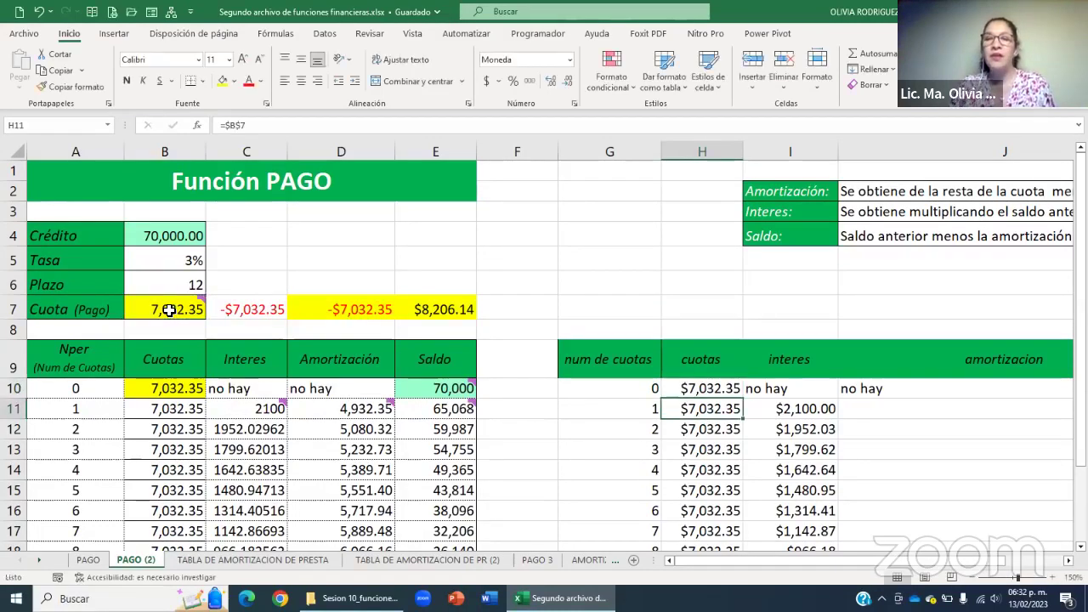
Try filling the relative formula in H10 down through H15, and undo the fill.
left_click(703, 395)
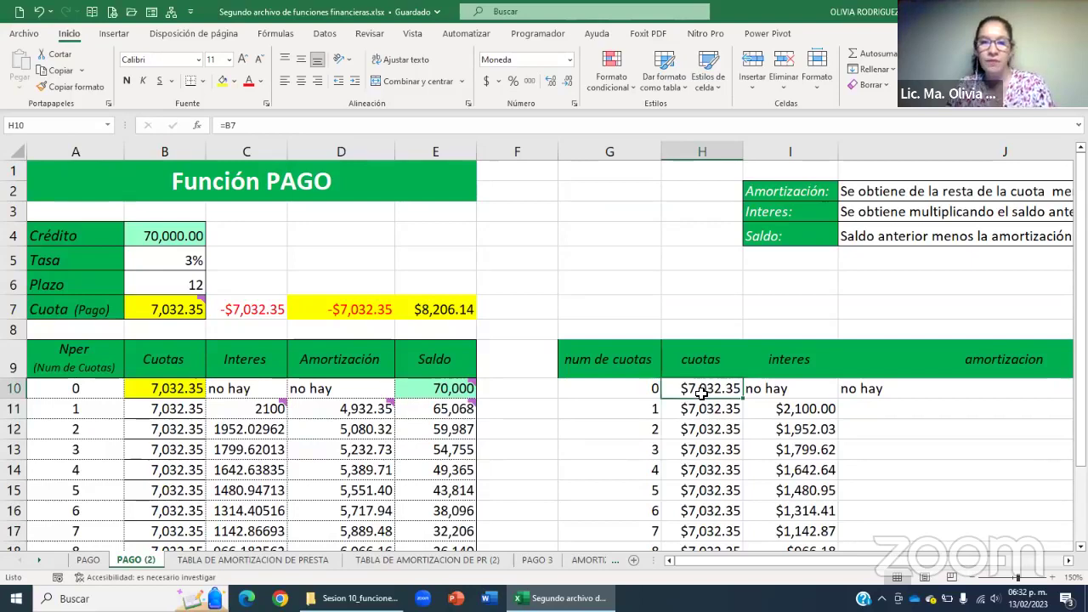
double_click(702, 394)
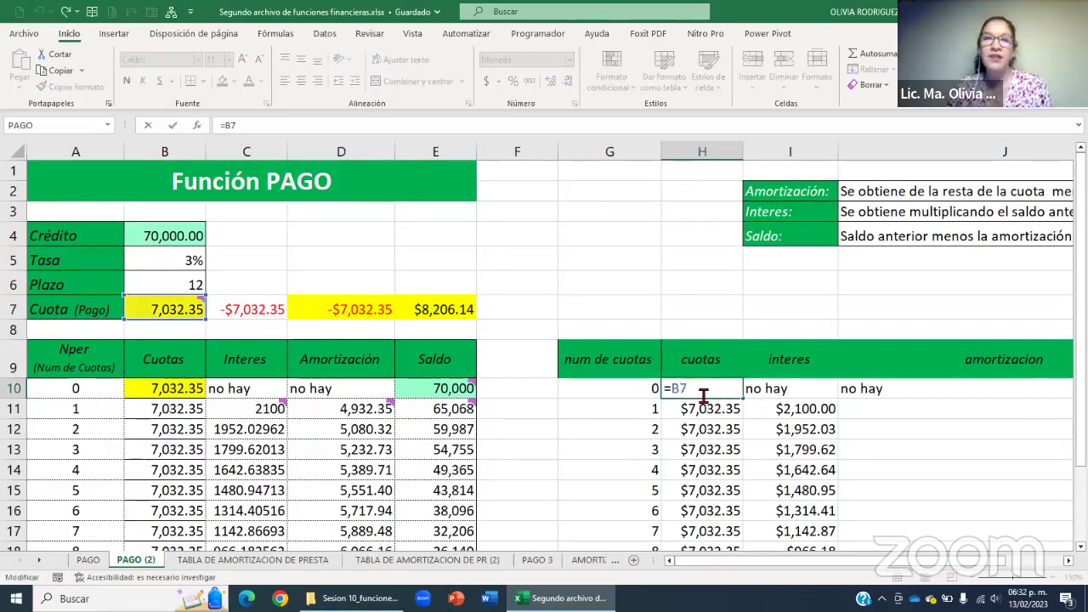
key("F4")
key("Return")
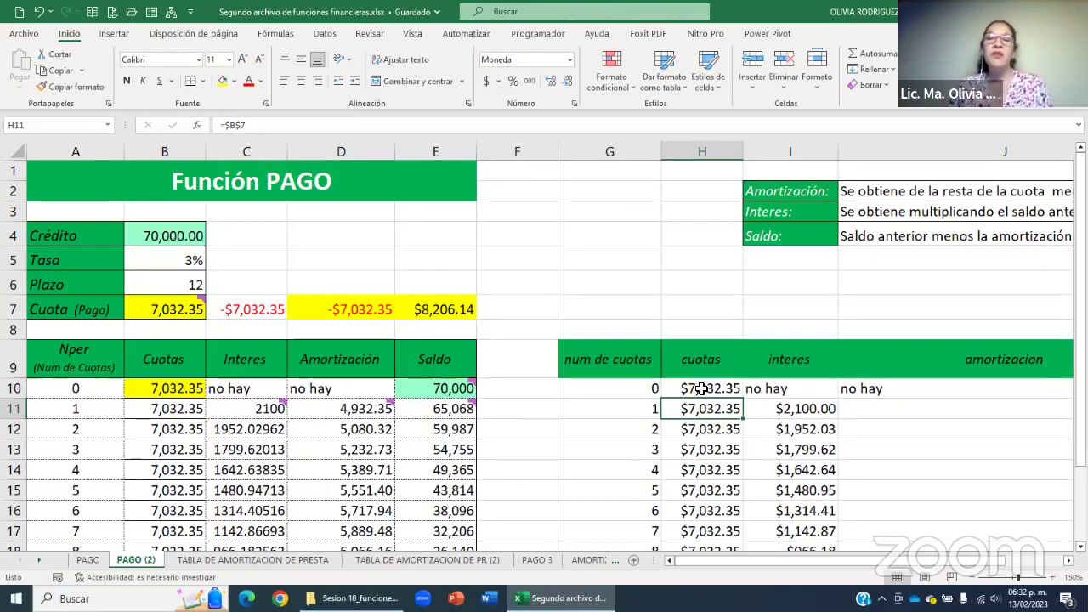
left_click(704, 390)
left_click_drag(741, 398, 746, 507)
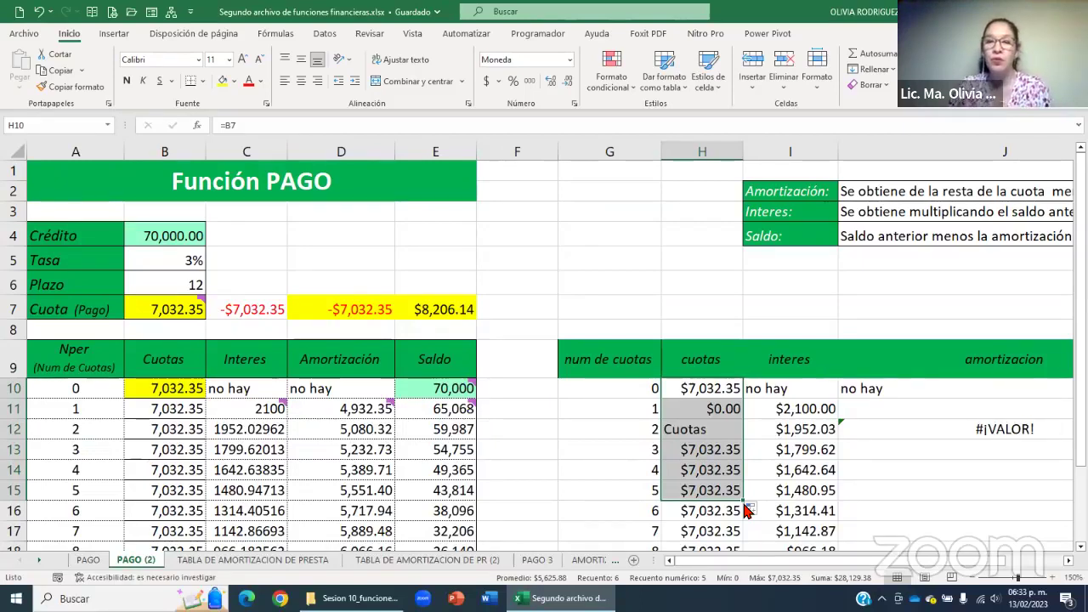
key("ctrl+z")
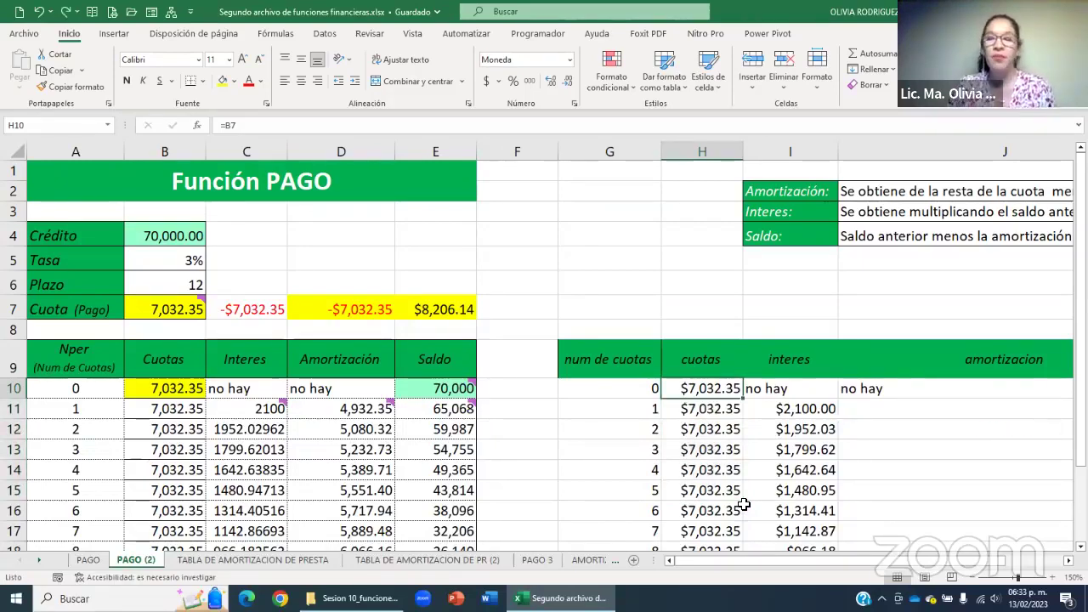
Make the reference in H10 absolute as =$B$7 and fill the formula down through H22.
left_click(733, 473)
left_click(705, 391)
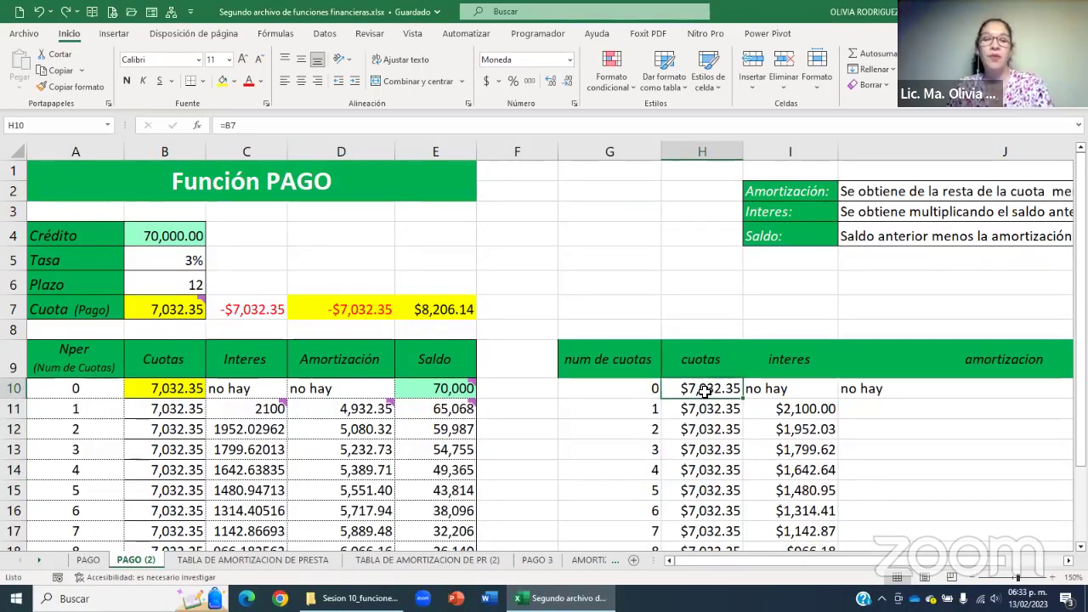
double_click(704, 391)
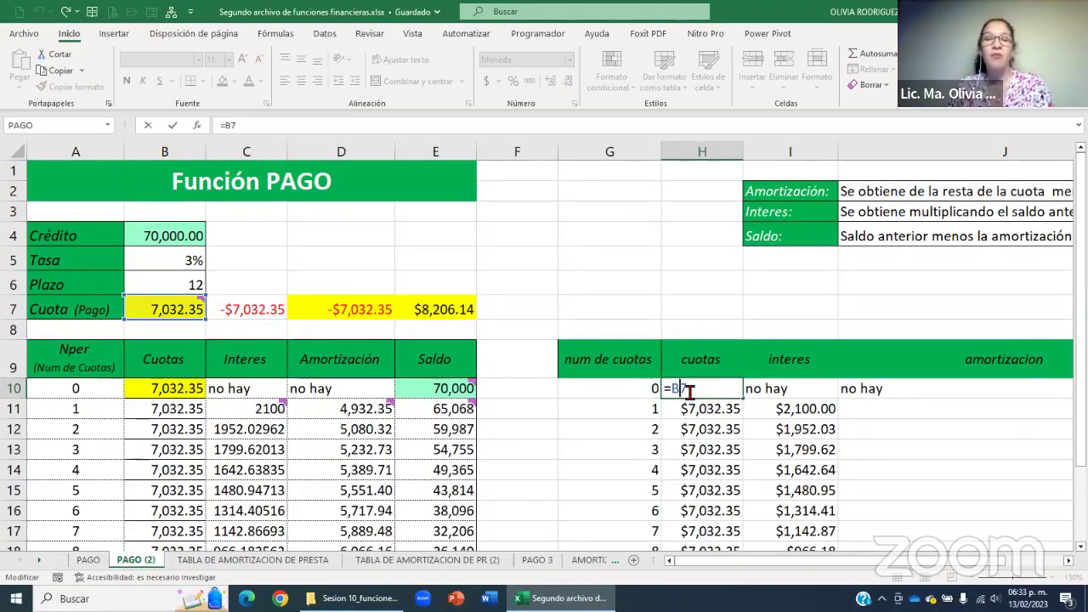
double_click(690, 391)
key("F4")
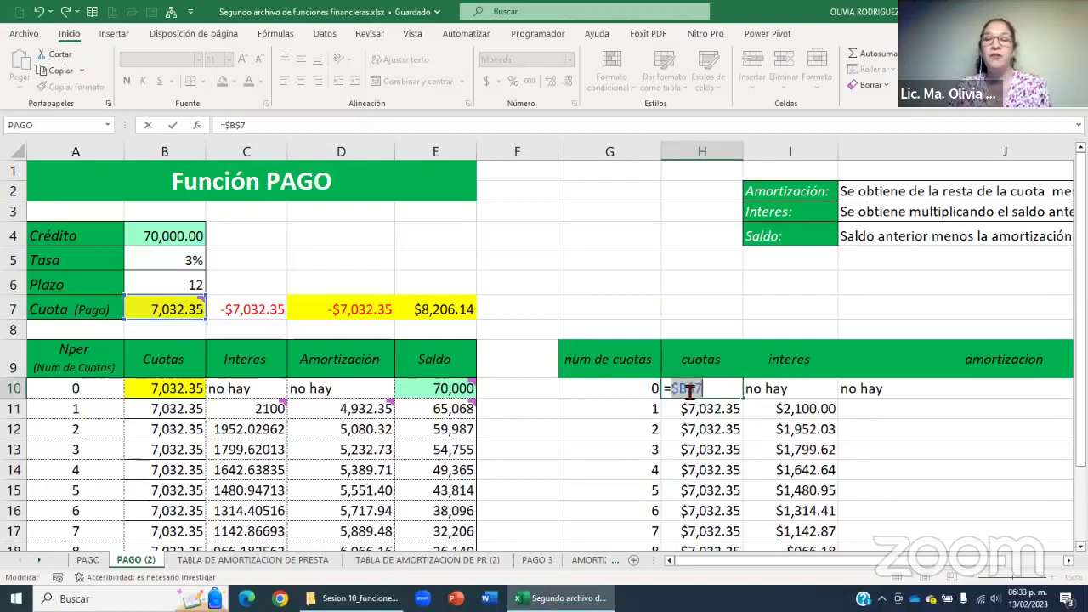
key("Return")
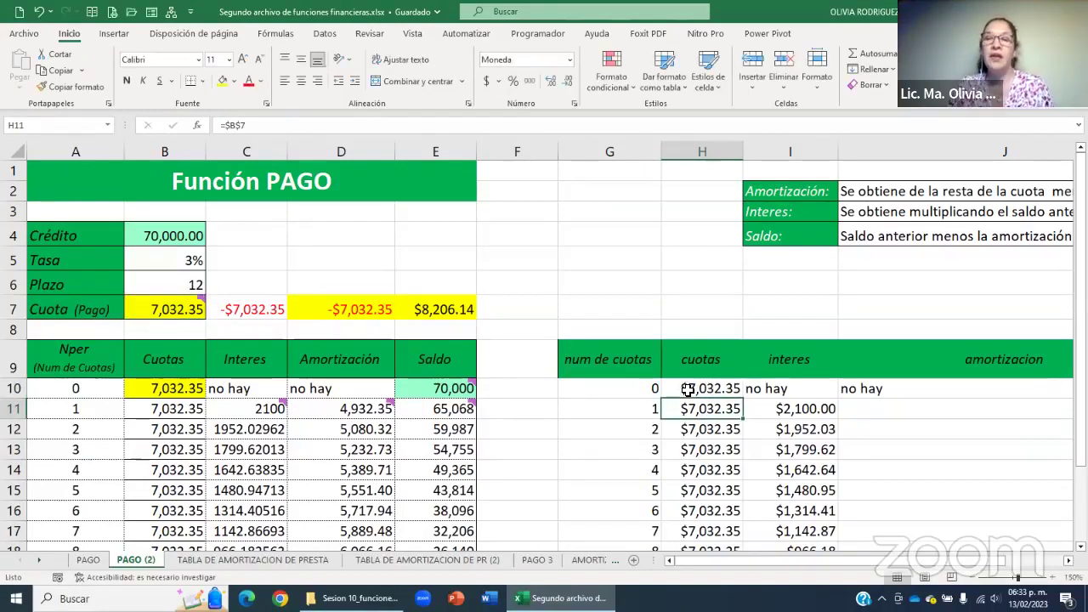
left_click(689, 389)
left_click_drag(743, 398, 744, 507)
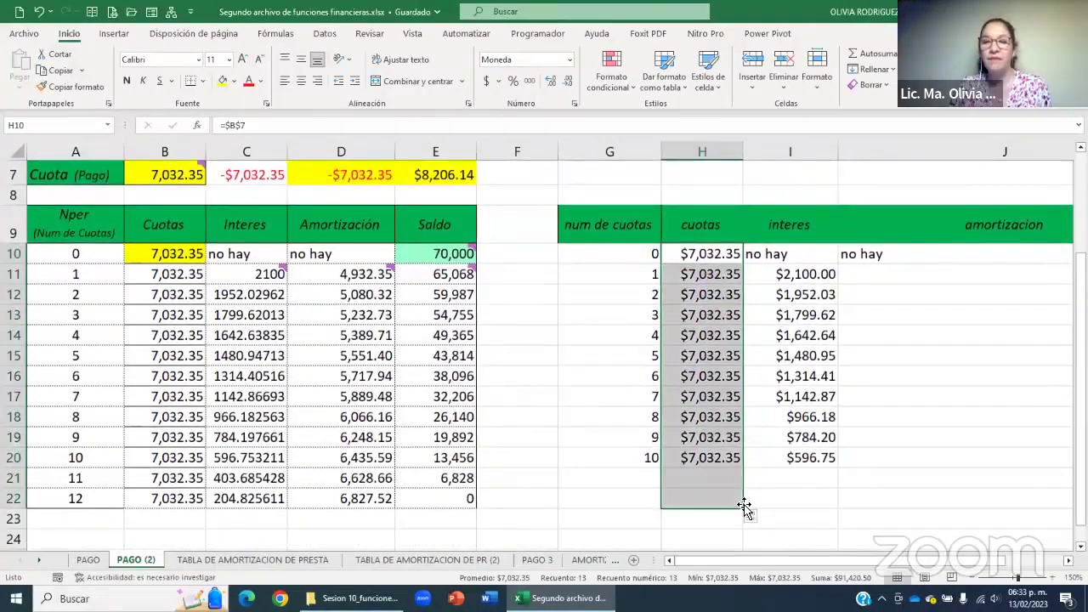
Clear the contents of the second table's cuotas cells H10:H22.
left_click(720, 411)
left_click_drag(710, 253, 745, 512)
key("Delete")
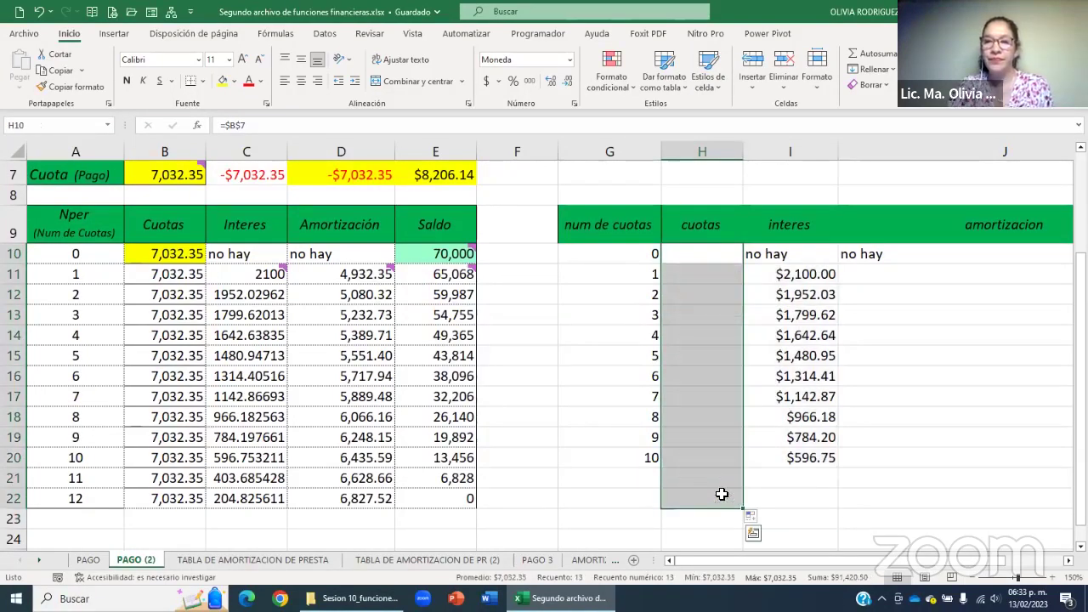
Enter the relative formula =B7 in H10 and fill it down through H20.
left_click(700, 259)
type("=")
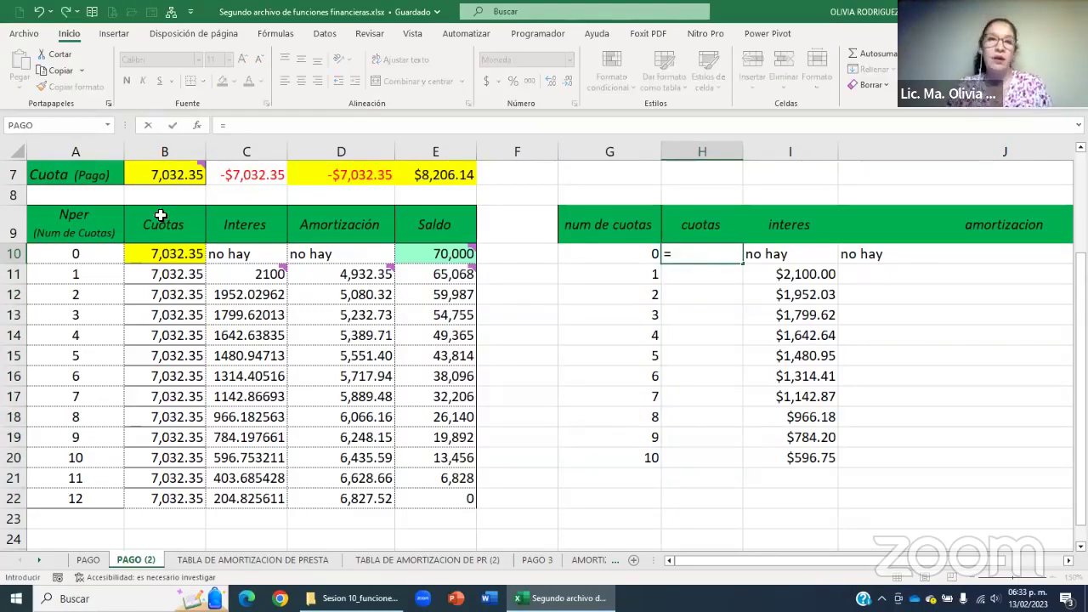
left_click(153, 176)
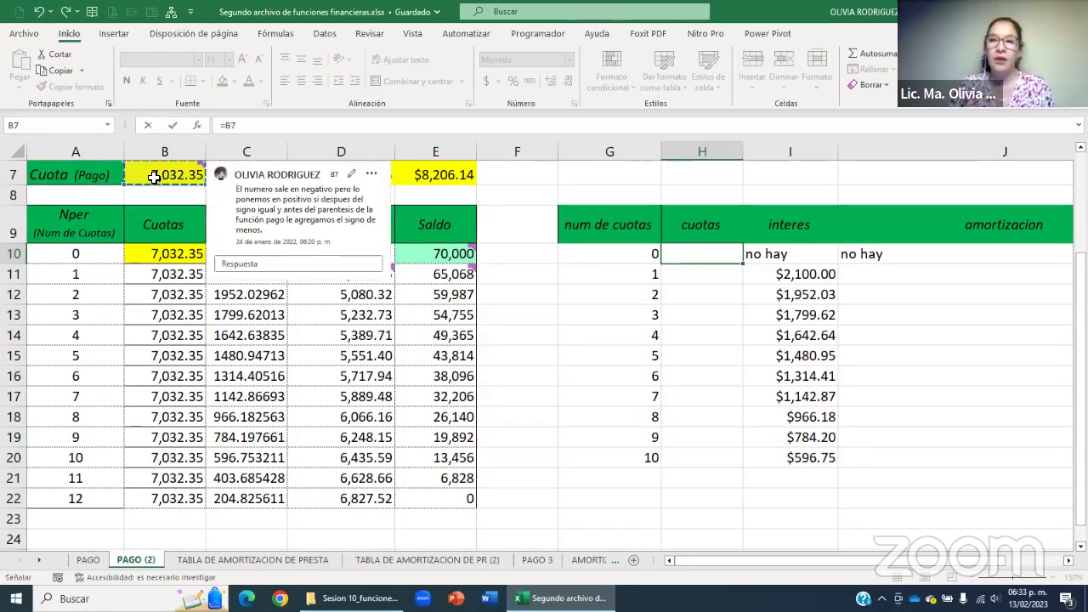
key("Return")
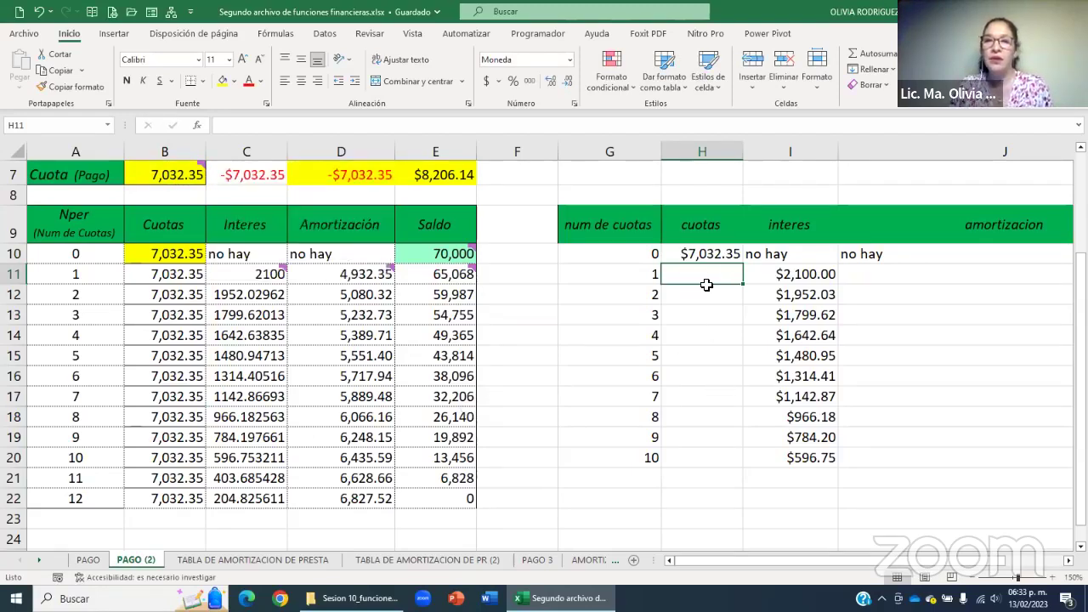
left_click(704, 253)
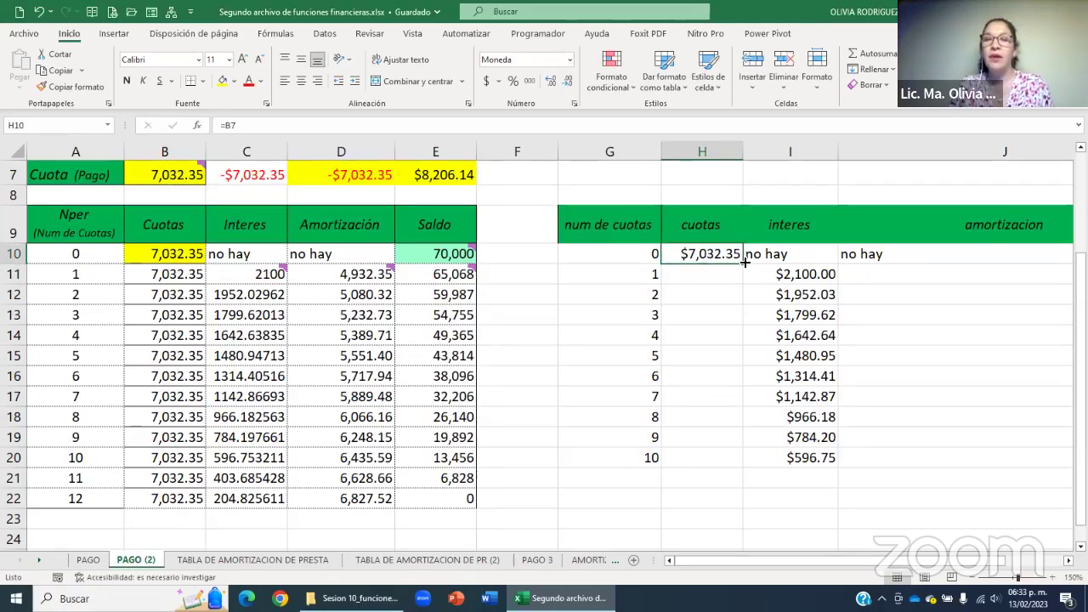
left_click_drag(744, 263, 744, 466)
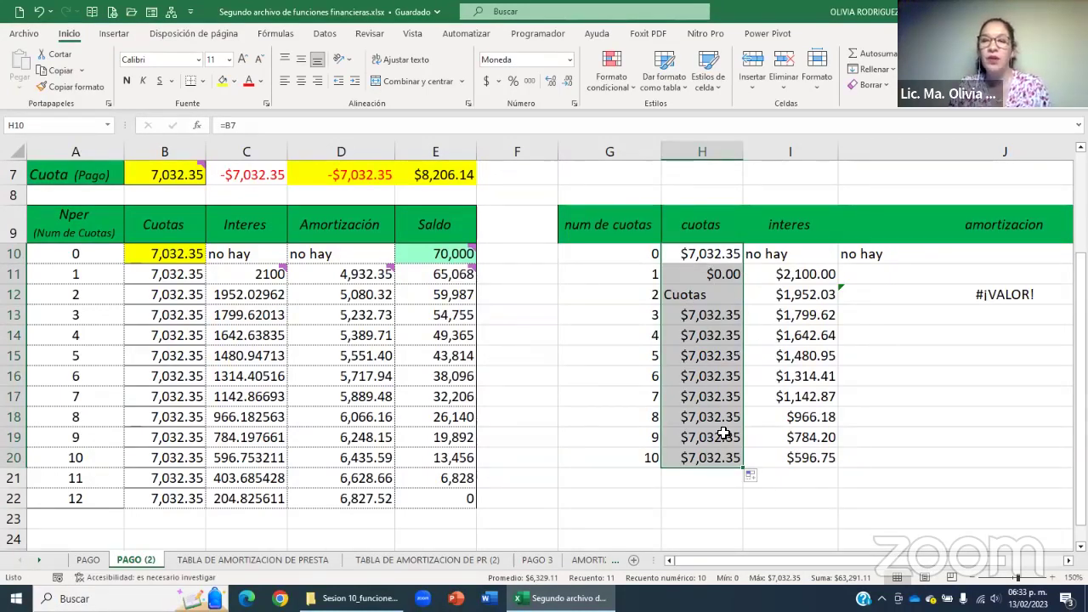
Change the formula in H10 to the absolute reference =$B$7.
left_click(689, 252)
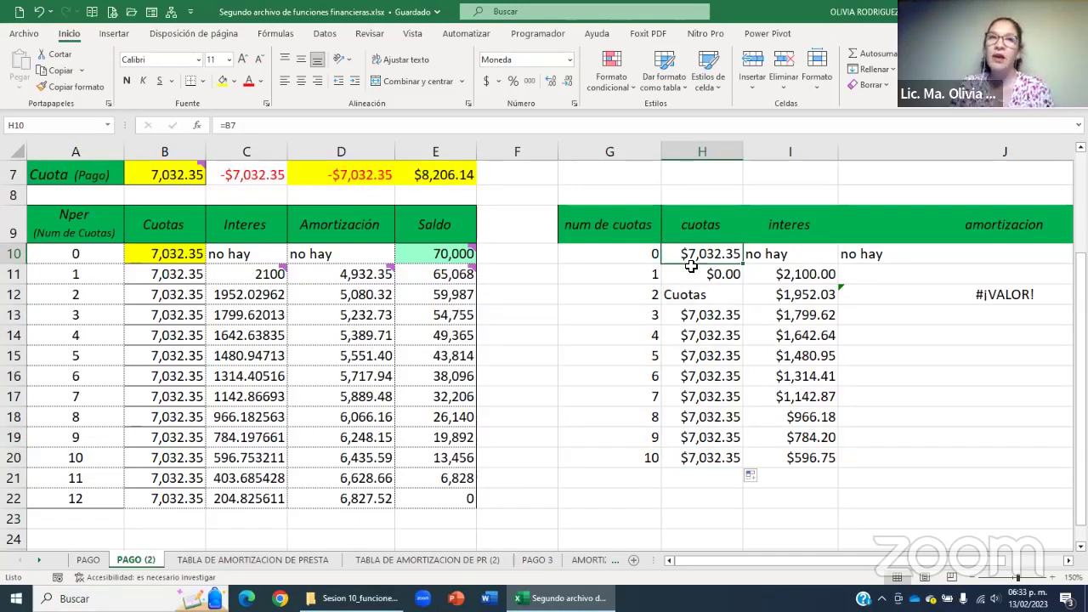
key("F2")
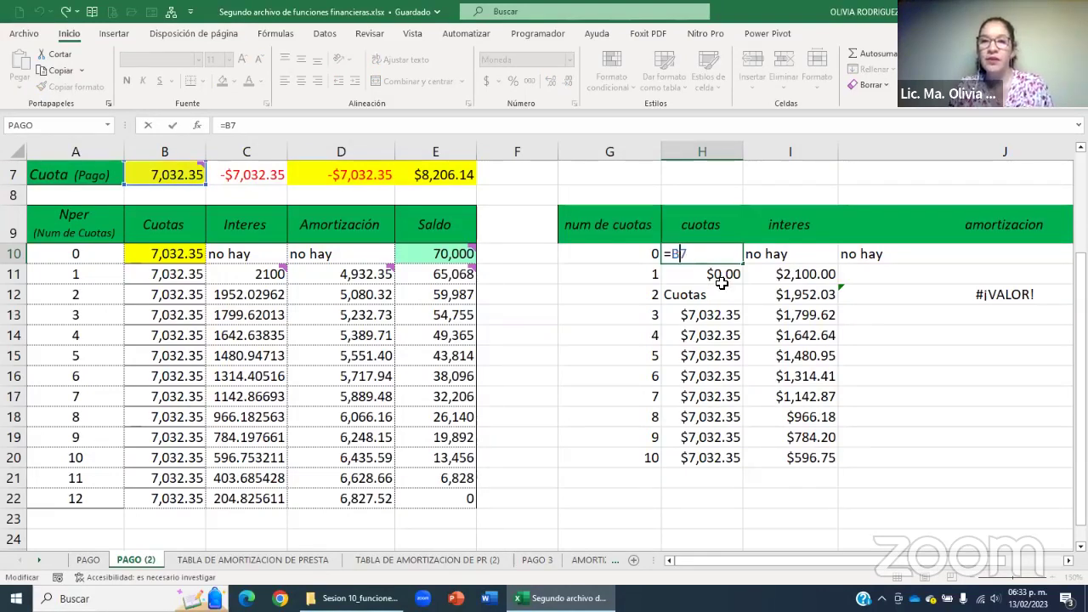
key("Return")
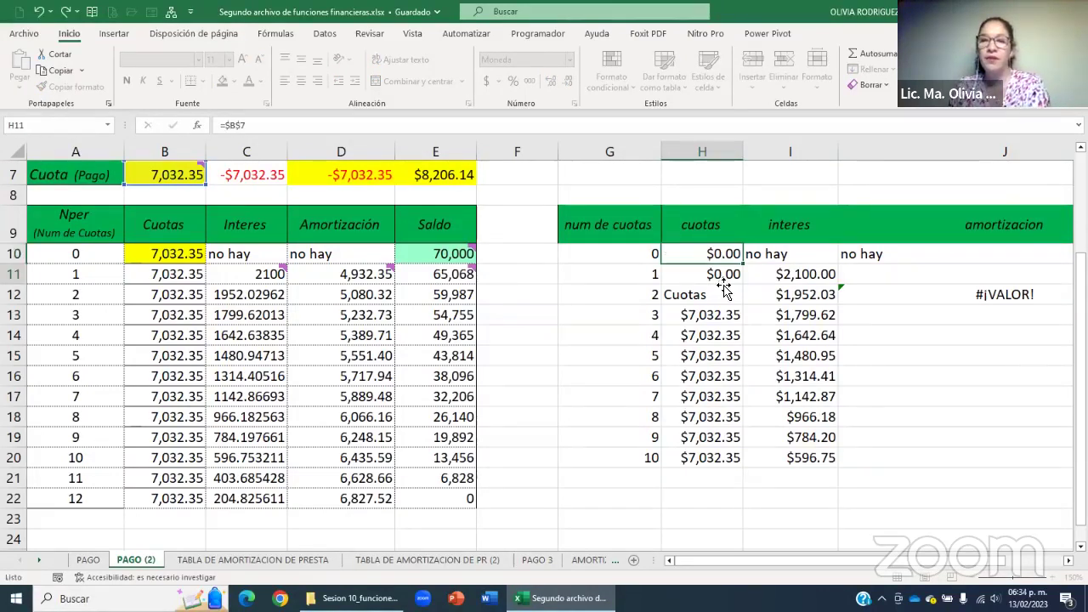
Fill the absolute cuota formula from H10 down through H20 and compare the result with the first table's cuotas.
left_click(719, 255)
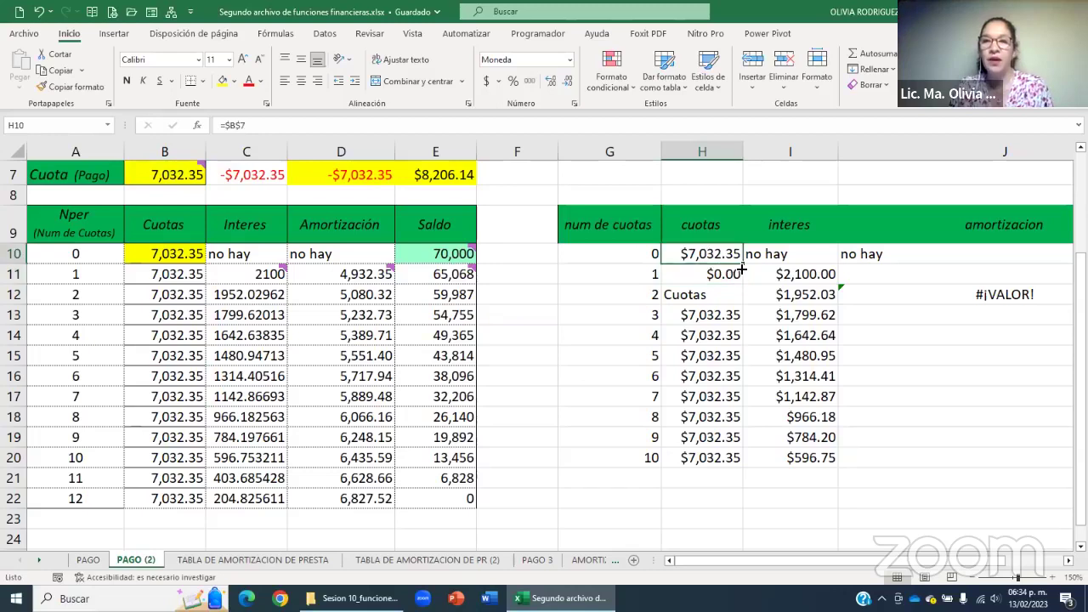
double_click(743, 265)
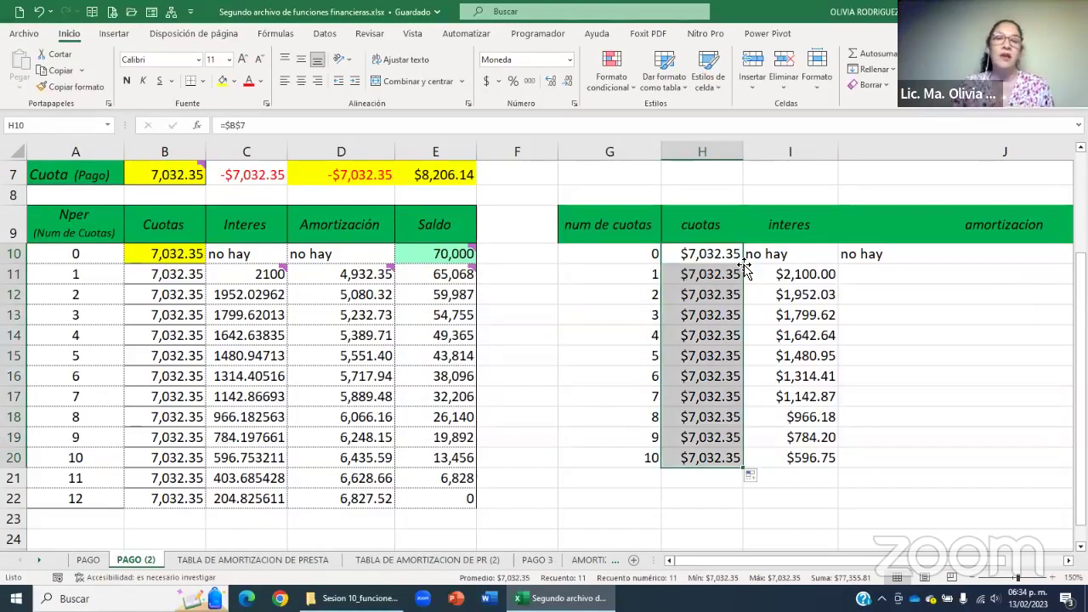
left_click_drag(706, 274, 718, 337)
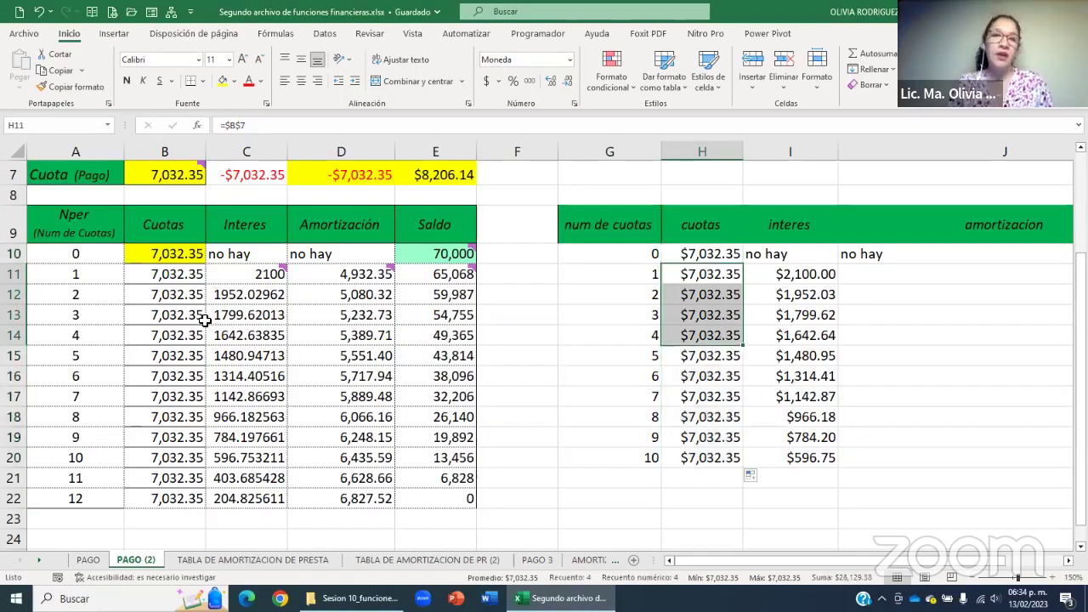
left_click_drag(192, 294, 204, 439)
left_click(687, 357)
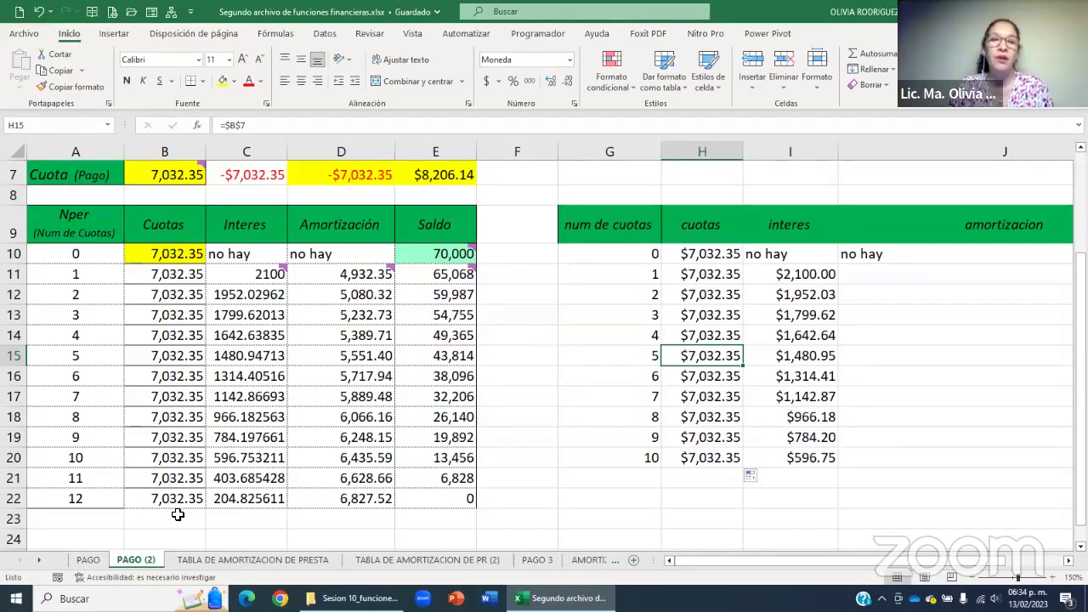
Examine the period 0 row of the first table, checking its interest, amortization and opening balance against the loan credit.
left_click(241, 258)
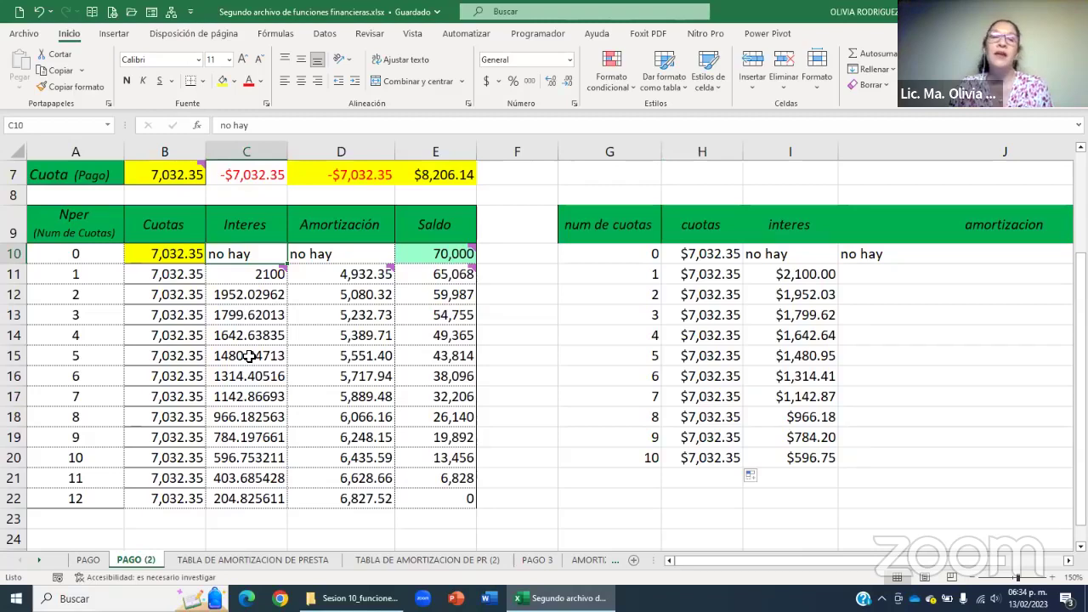
left_click(15, 253)
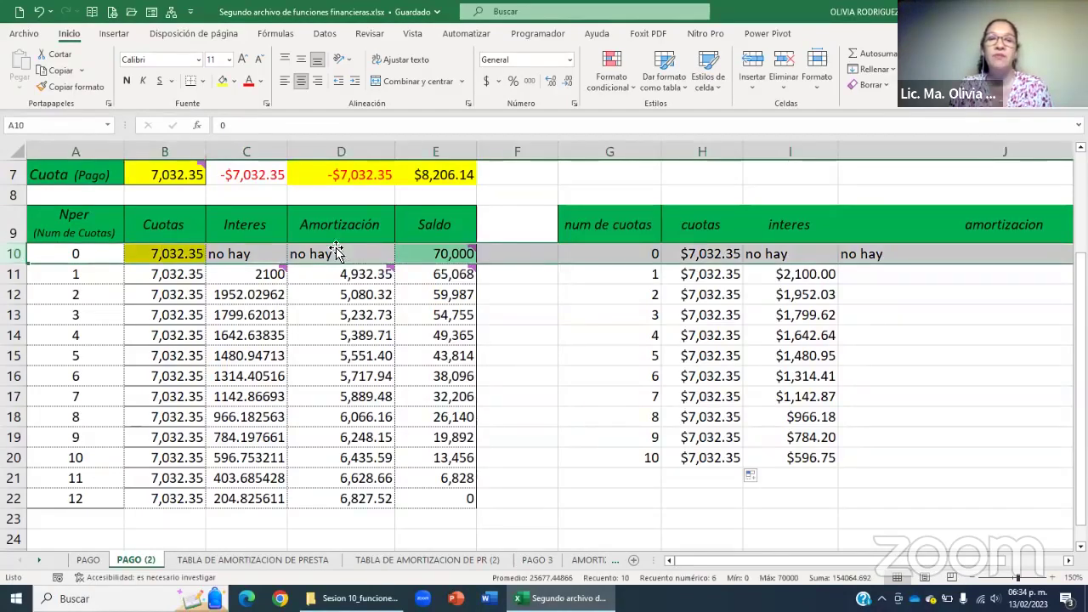
left_click(280, 255)
left_click(327, 256)
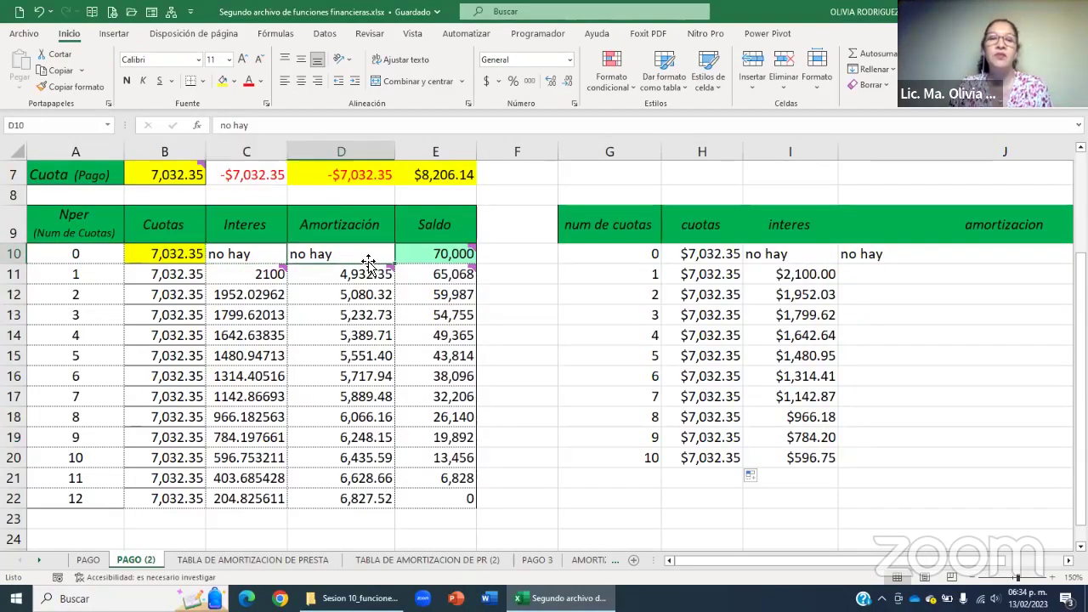
left_click(412, 254)
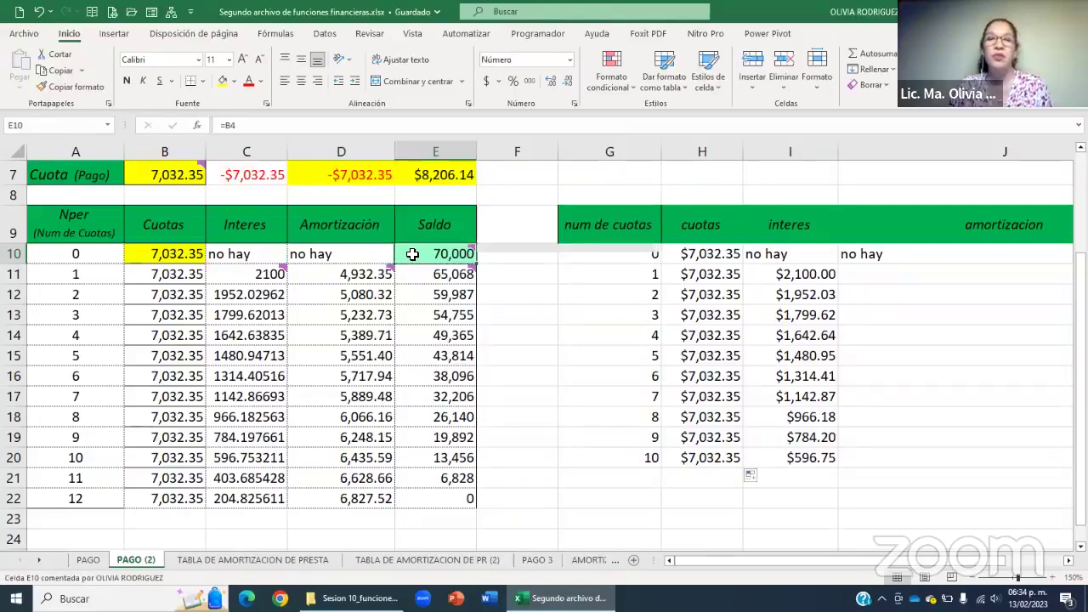
scroll(413, 254, "up", 2)
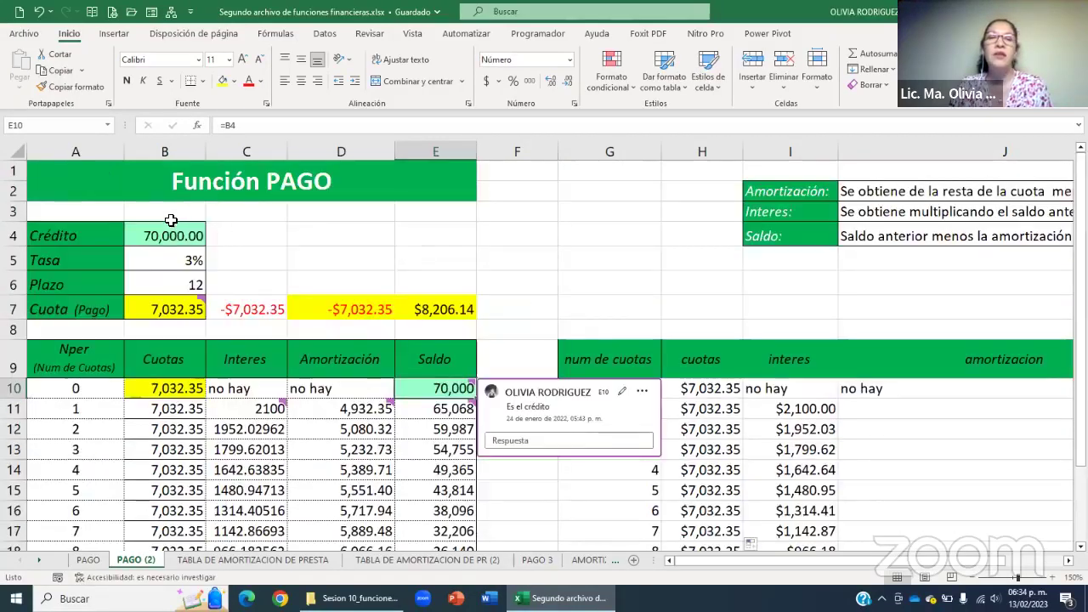
scroll(53, 337, "down", 3)
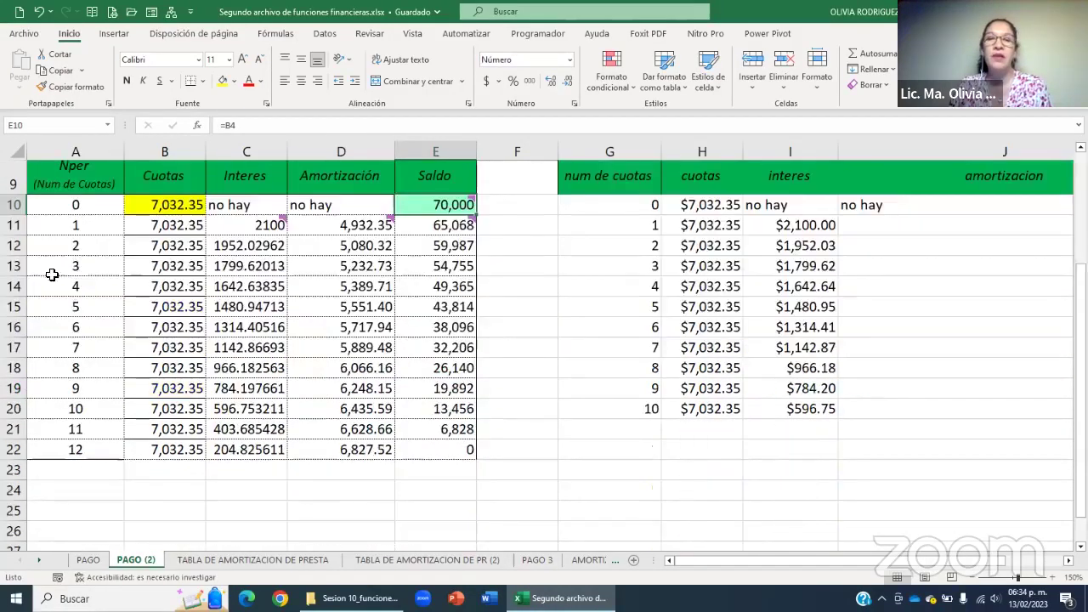
Examine the period 1 row of the first table, checking the cuota reference in B11 and the interest formula and comment in C11.
left_click(14, 225)
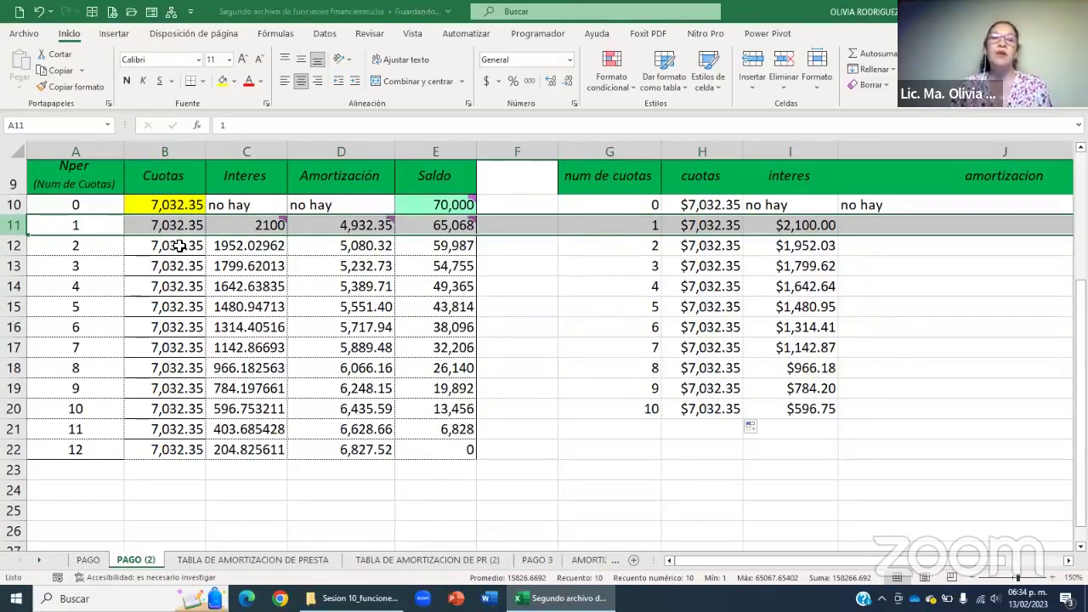
key("Right")
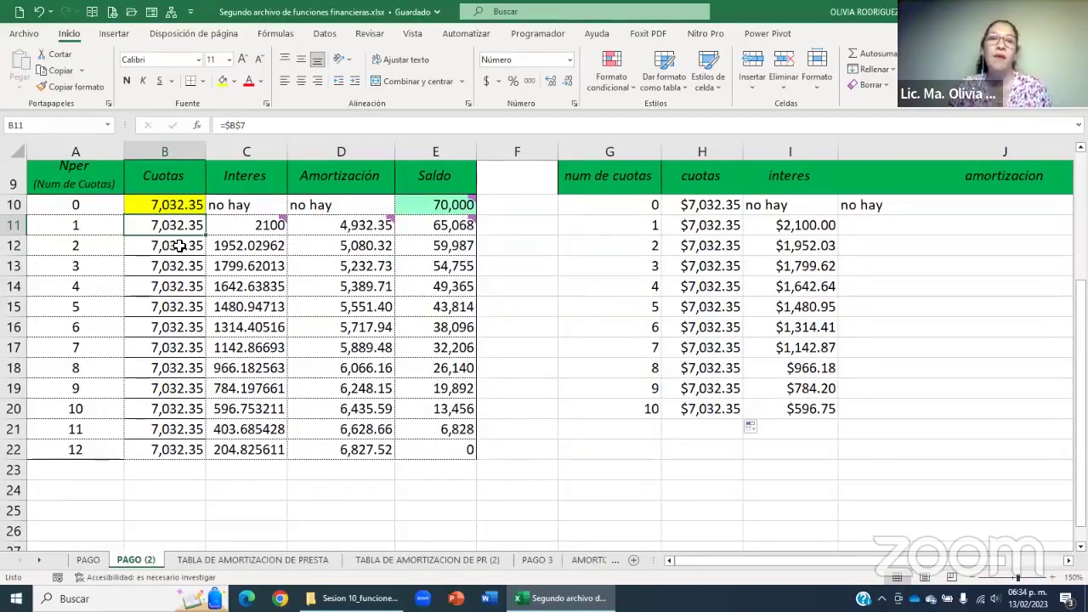
scroll(295, 258, "up", 3)
scroll(275, 227, "down", 3)
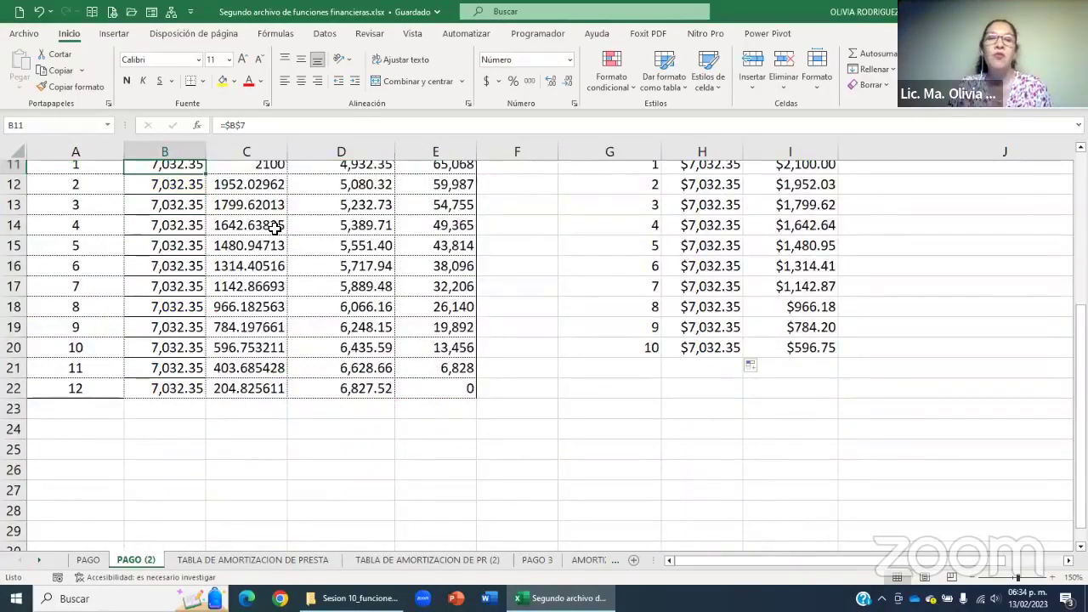
scroll(275, 227, "up", 1)
left_click(275, 227)
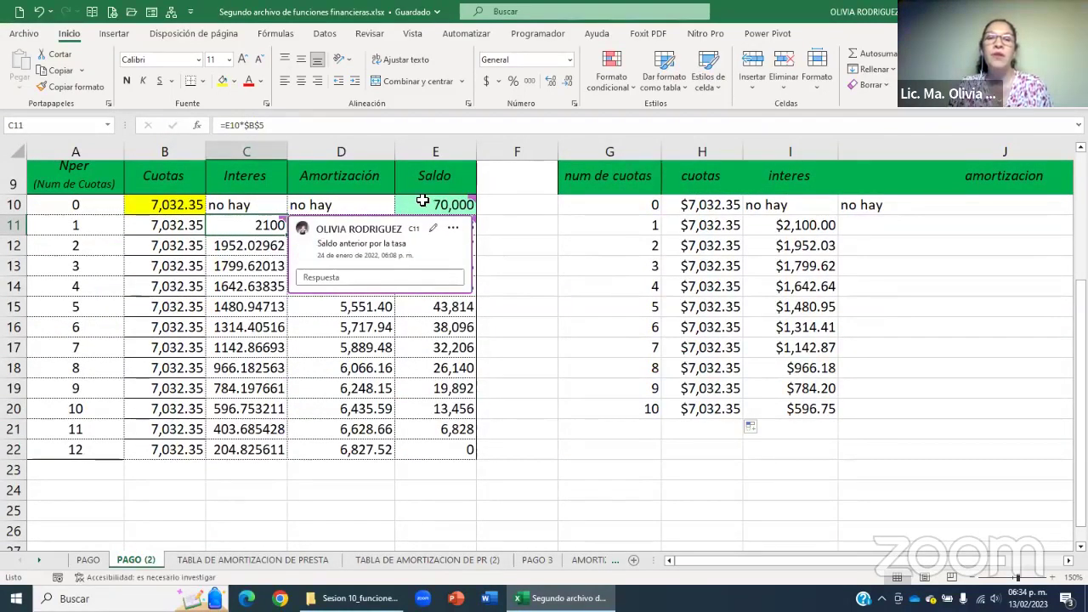
mouse_move(425, 206)
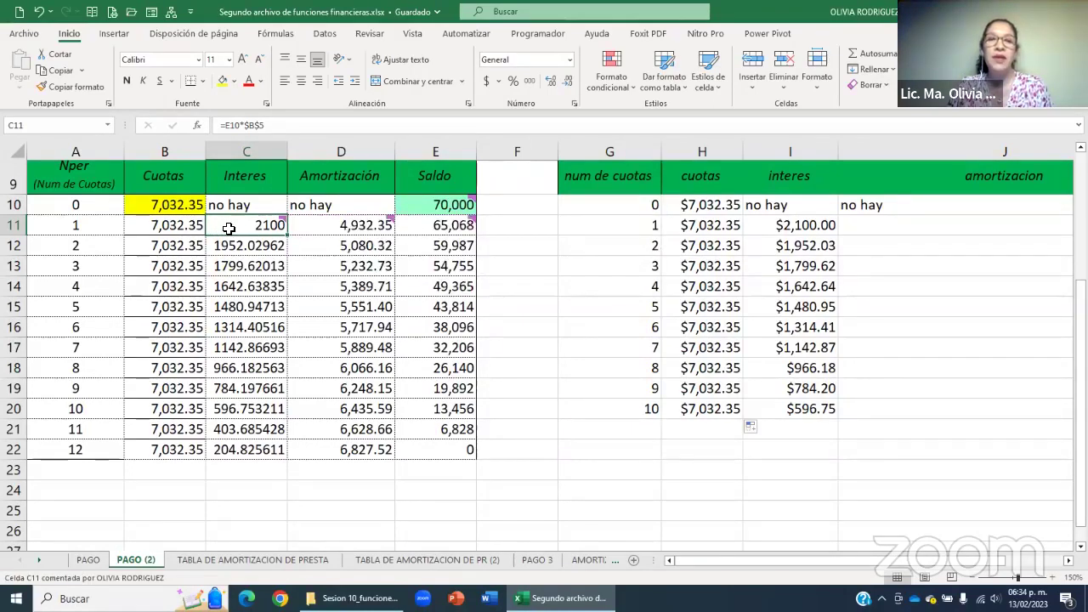
mouse_move(229, 229)
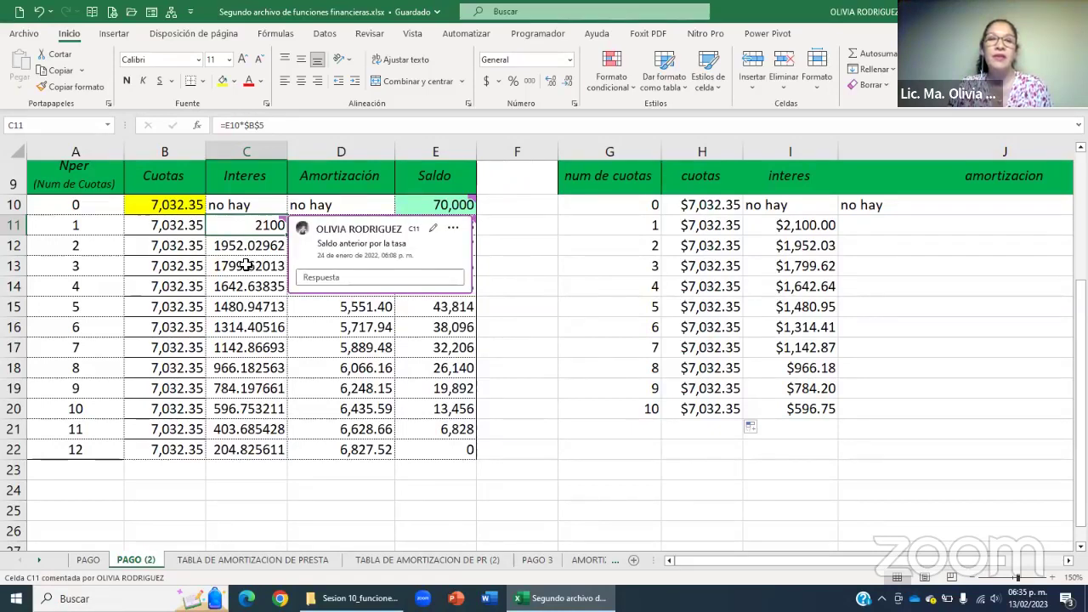
Inspect the cell references of the amortization formula in D11 and the balance formula in E11.
left_click(305, 224)
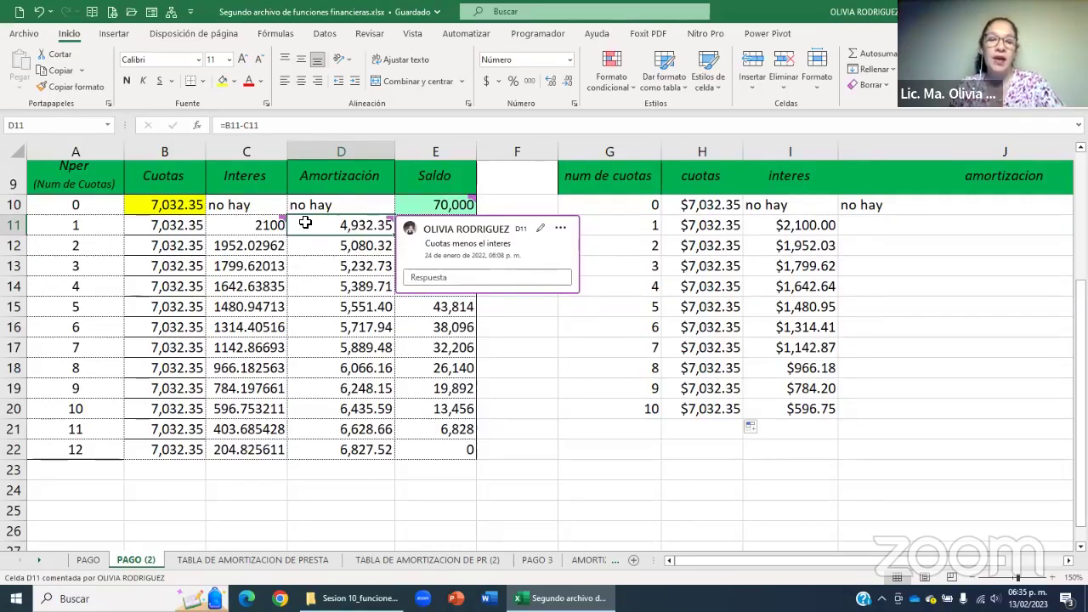
double_click(306, 223)
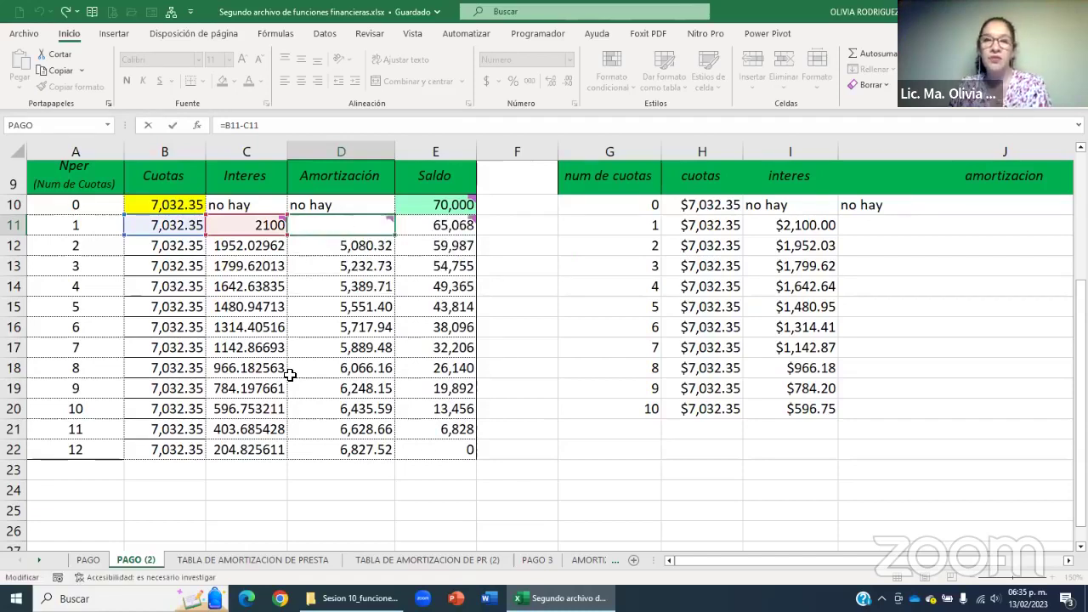
key("Return")
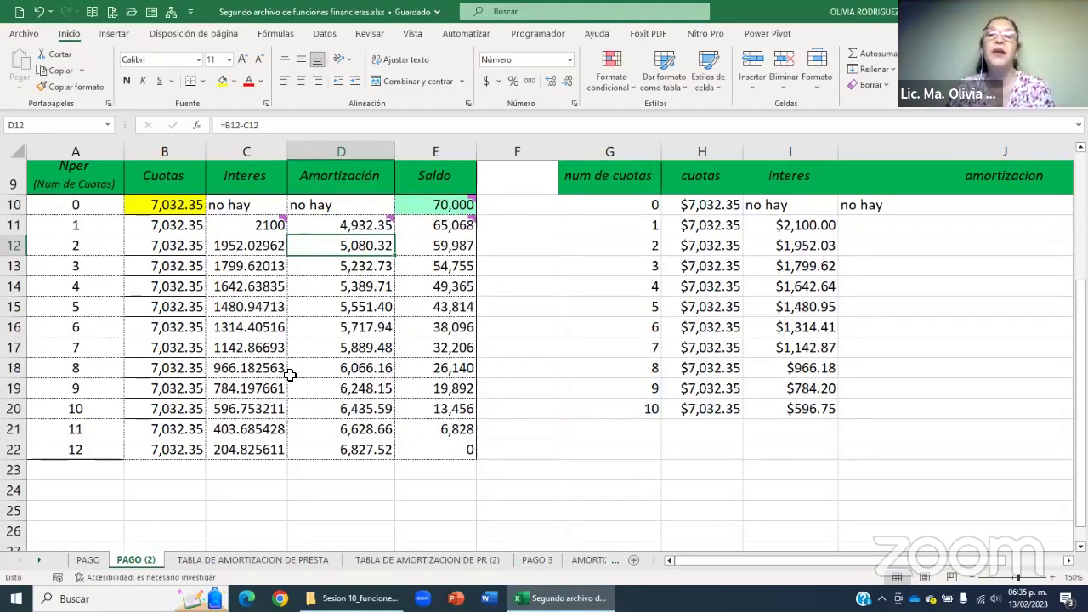
left_click(417, 225)
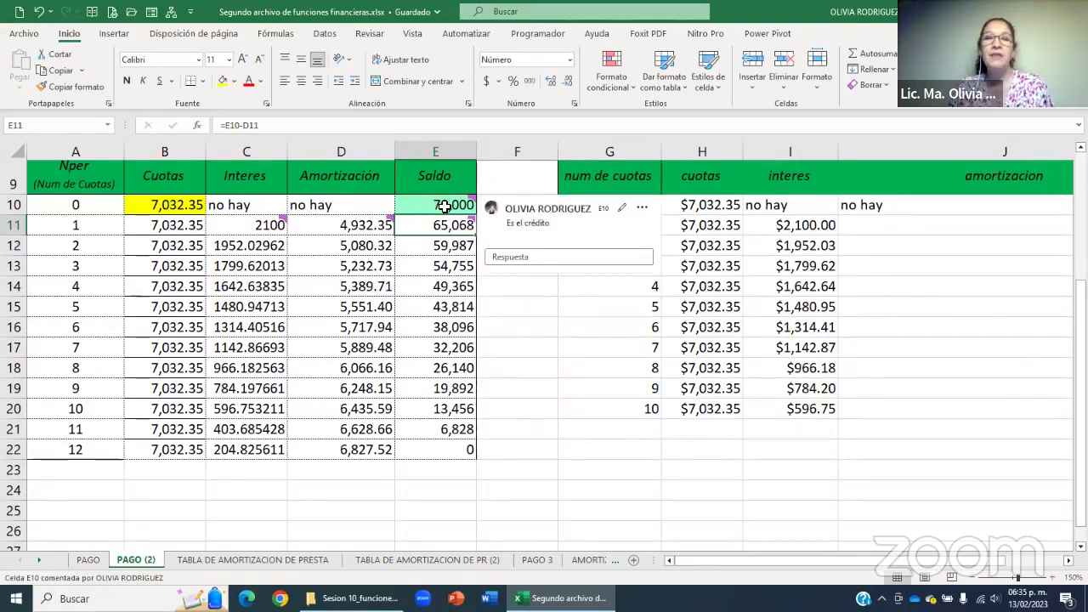
mouse_move(441, 225)
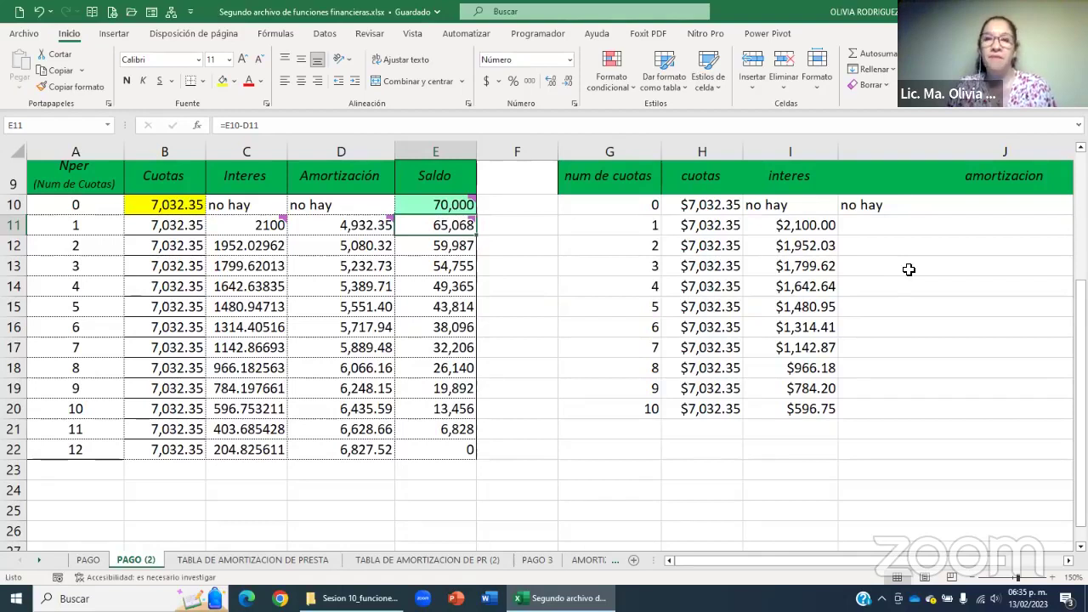
Review the interest, amortization and balance formulas in the second table, starting with its period 1 row.
left_click(797, 226)
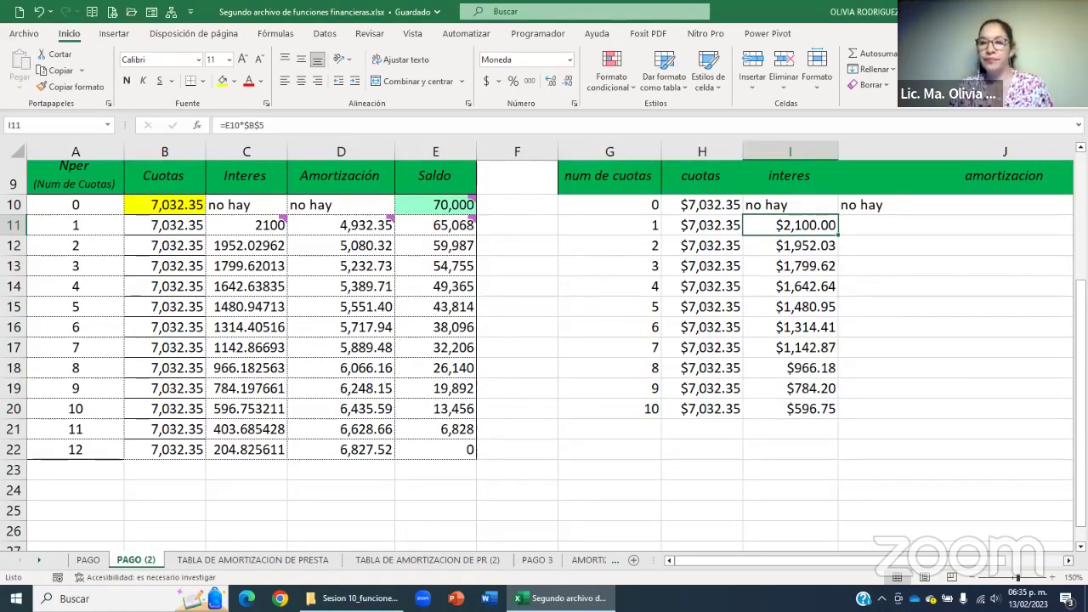
scroll(657, 205, "right", 3)
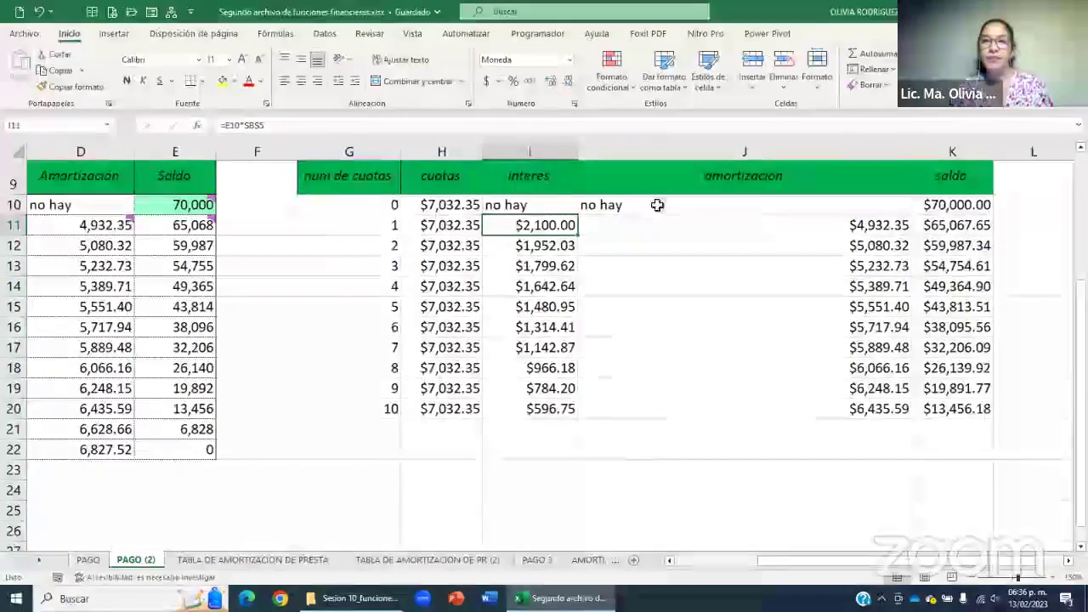
left_click(850, 226)
left_click(958, 228)
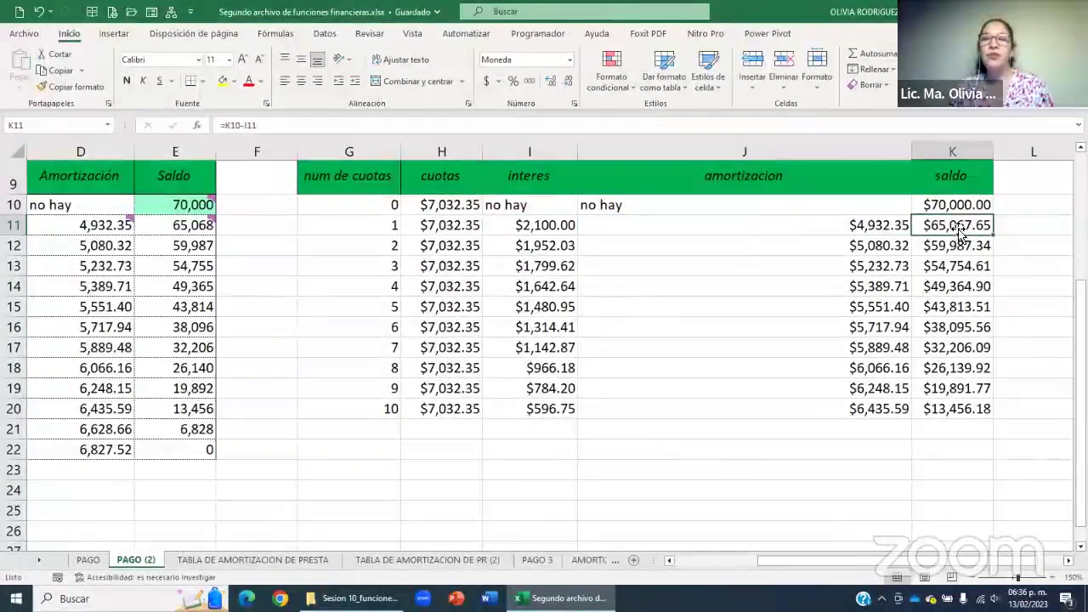
left_click(533, 226)
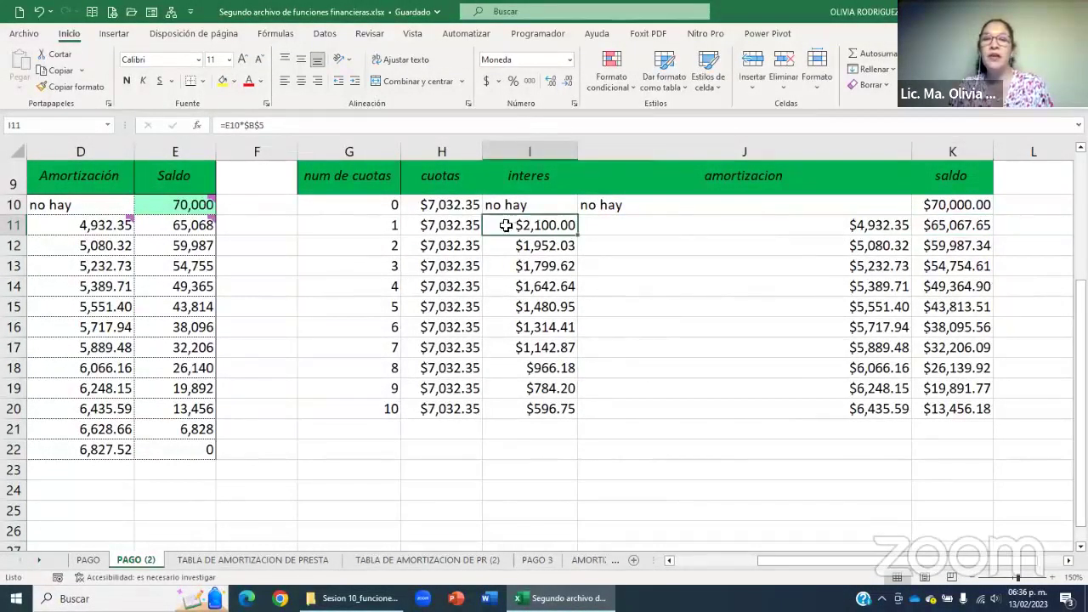
left_click(656, 263)
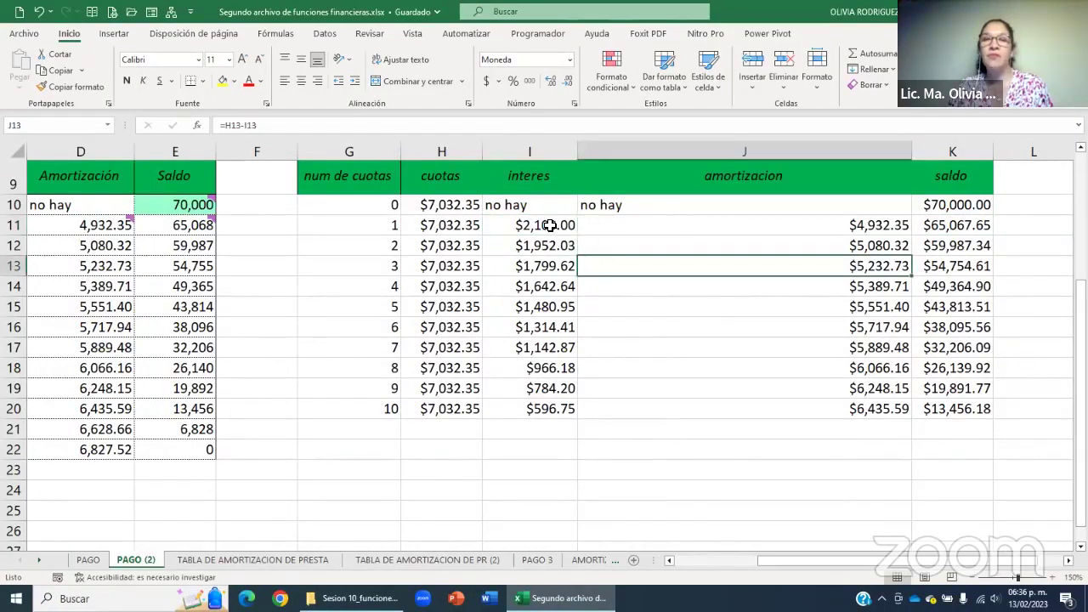
Trace the cells referenced by the interest formula in I11 and the amortization formula in J11.
left_click(550, 225)
double_click(550, 225)
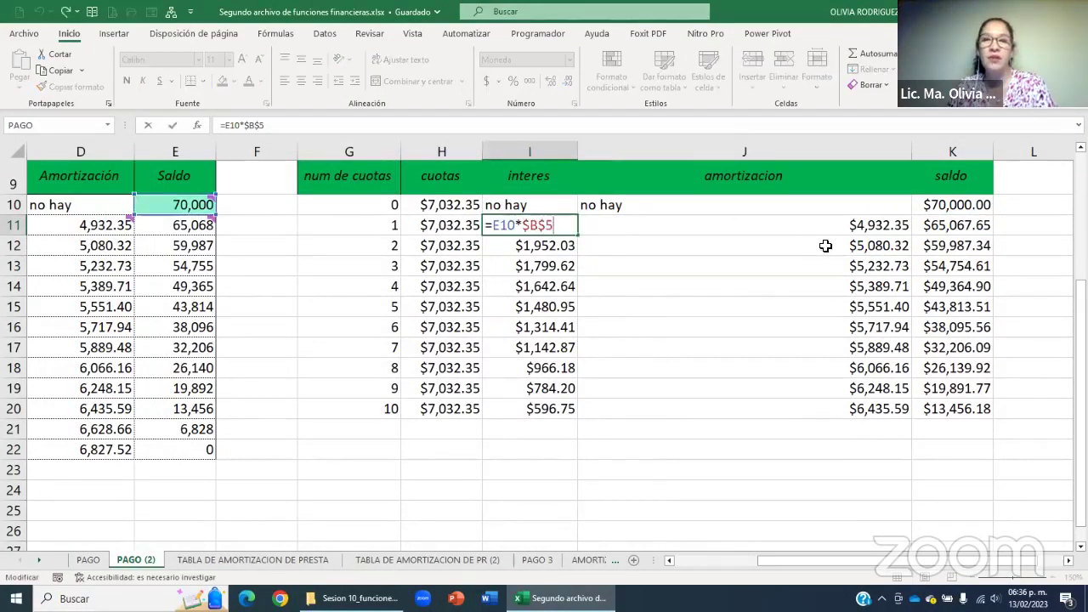
left_click(873, 226)
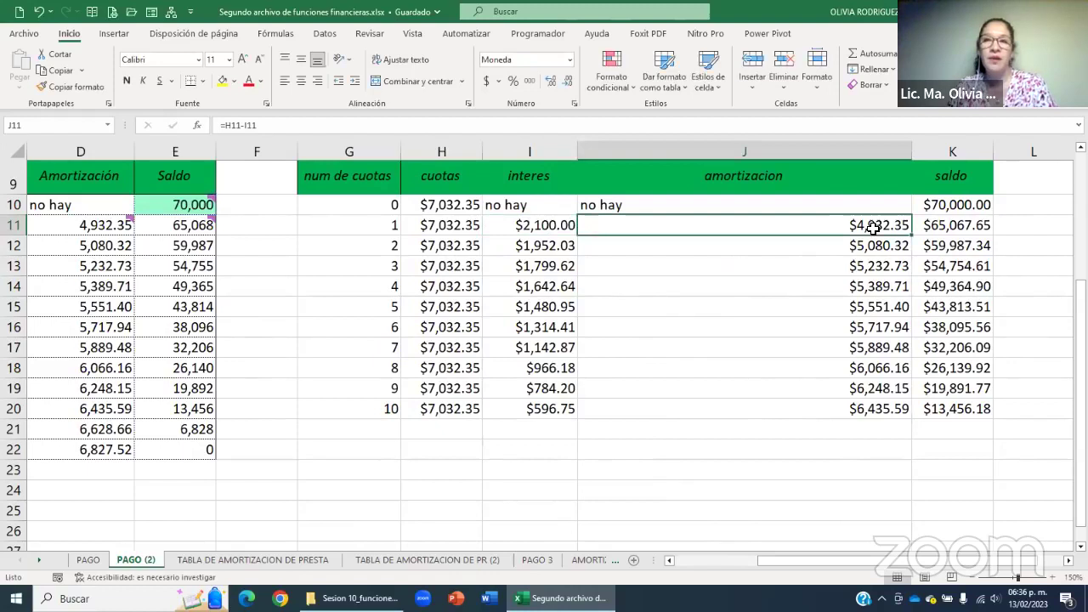
double_click(873, 227)
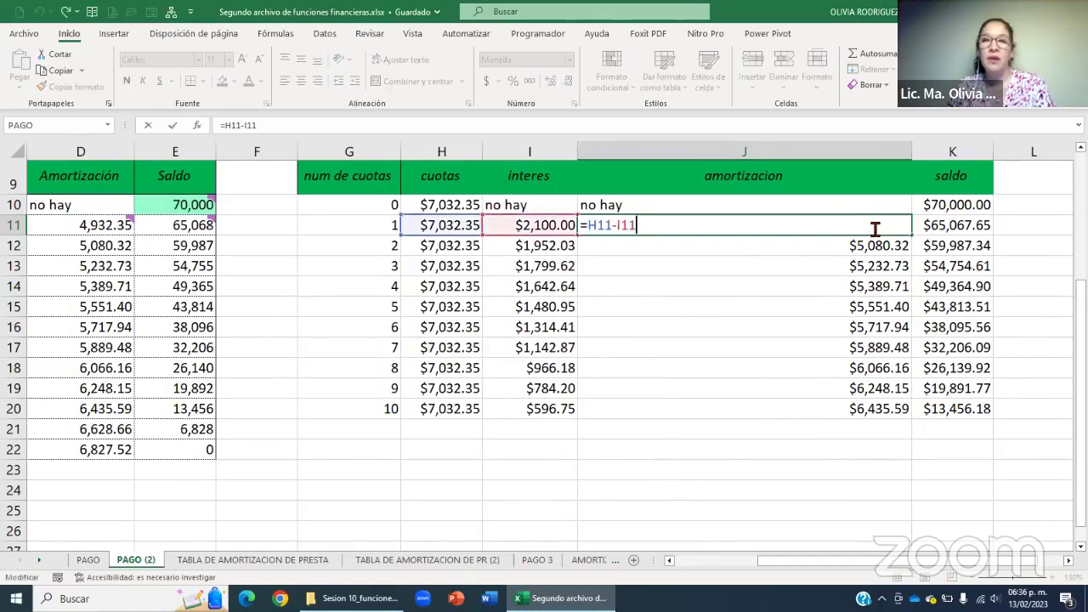
key("Return")
Recheck the cells referenced by the second table's amortization formula in J11 and balance formula in K11.
left_click(933, 226)
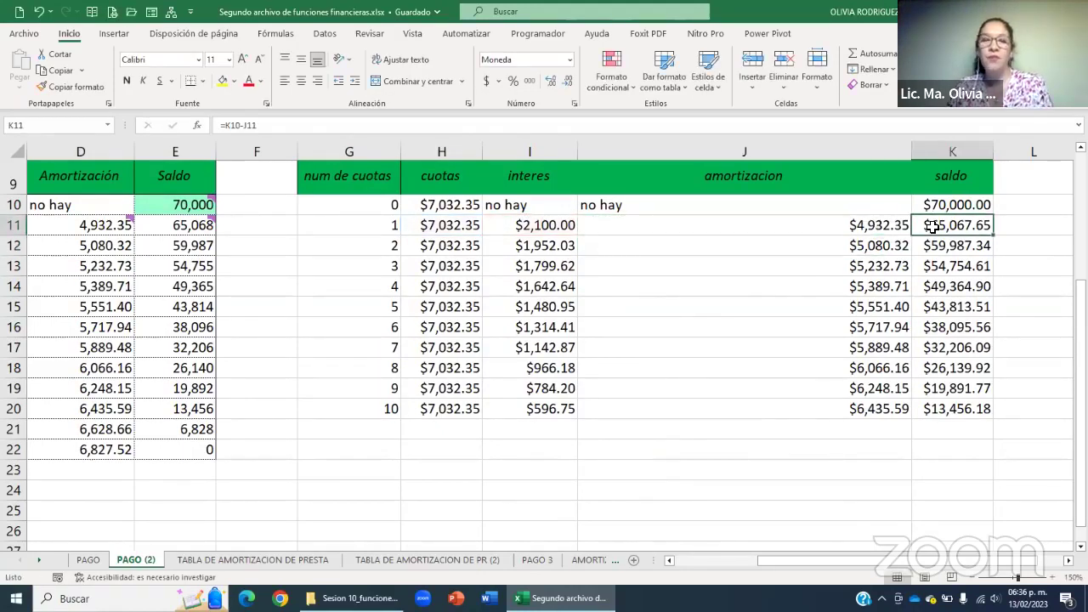
double_click(933, 226)
left_click(785, 333)
left_click(822, 222)
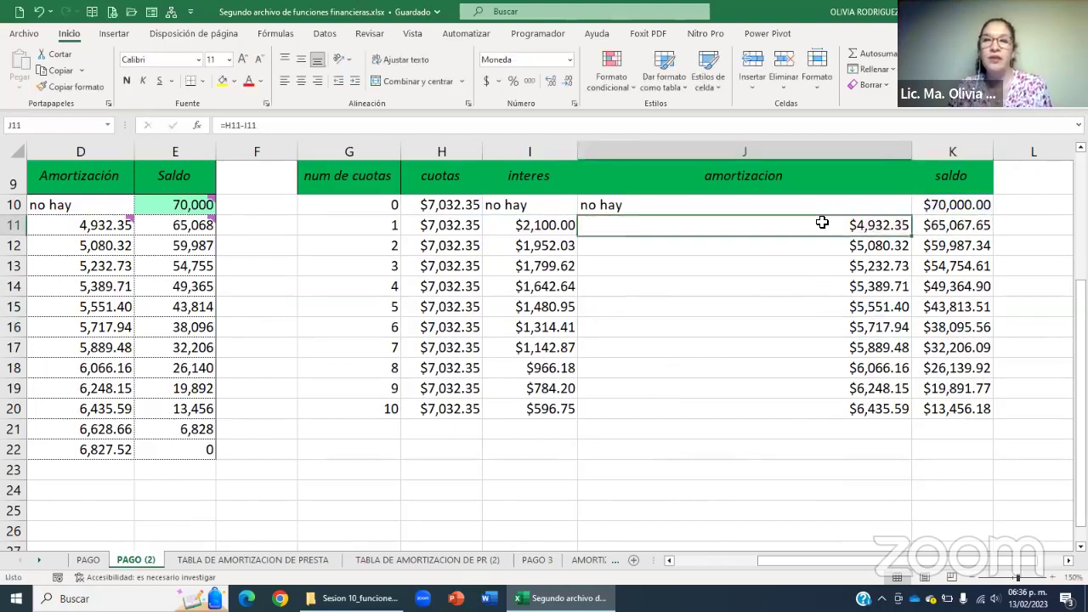
double_click(823, 223)
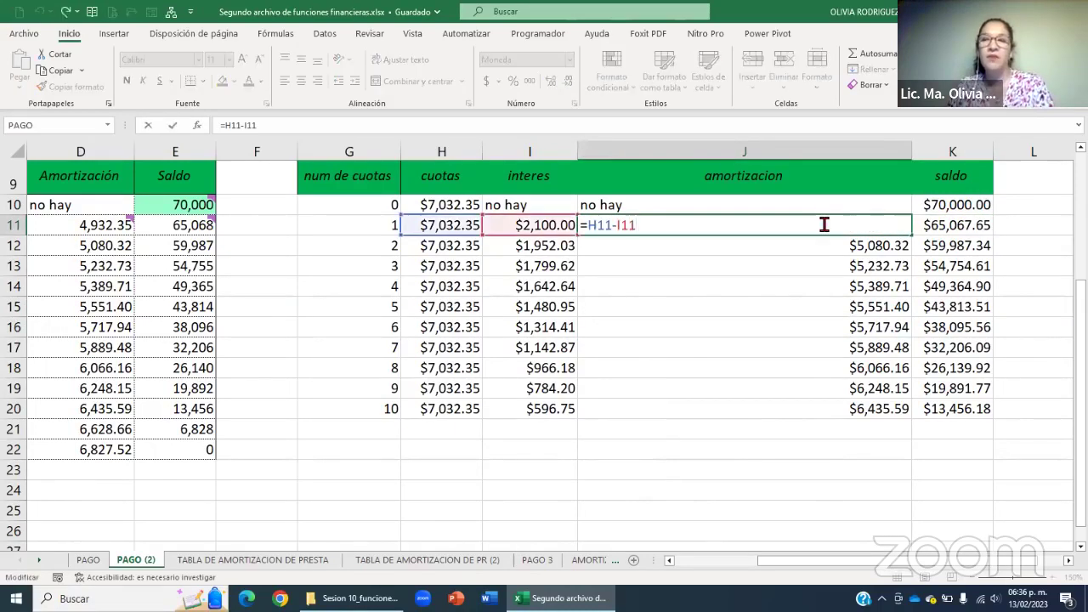
key("Return")
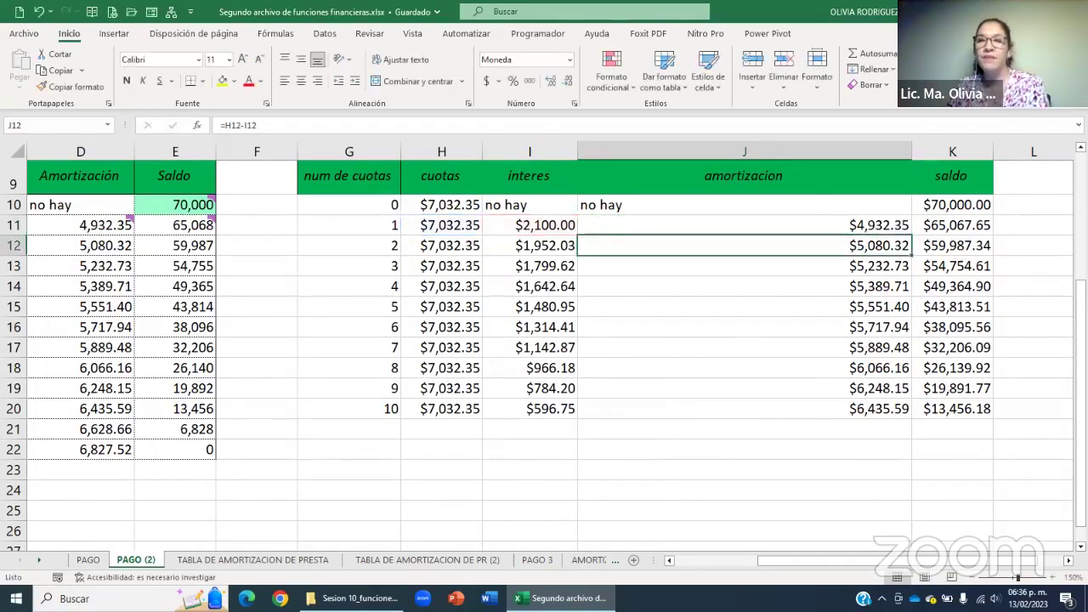
left_click(961, 226)
double_click(960, 227)
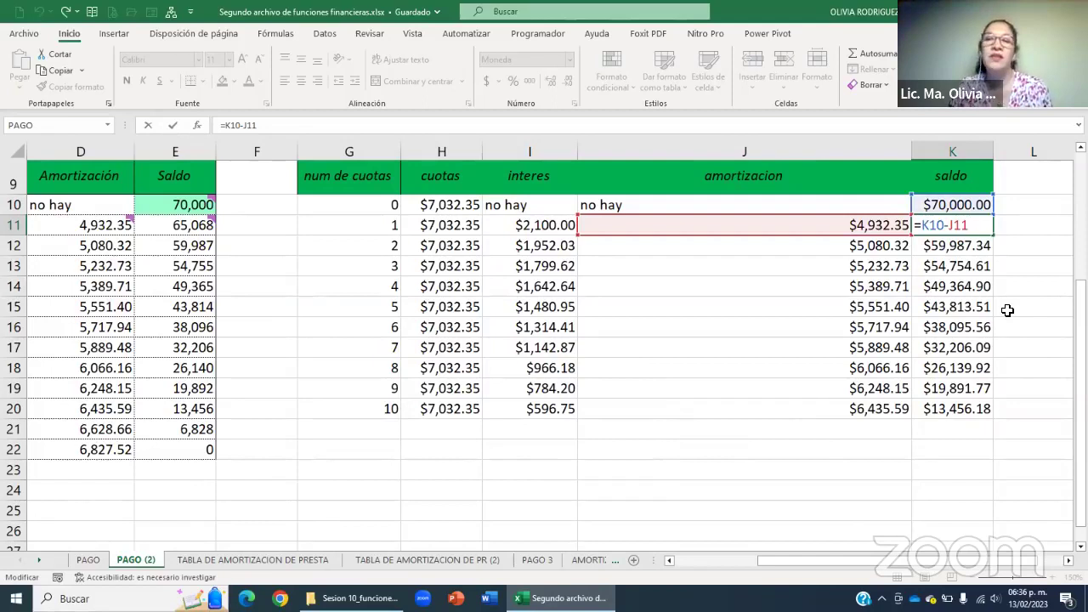
key("Return")
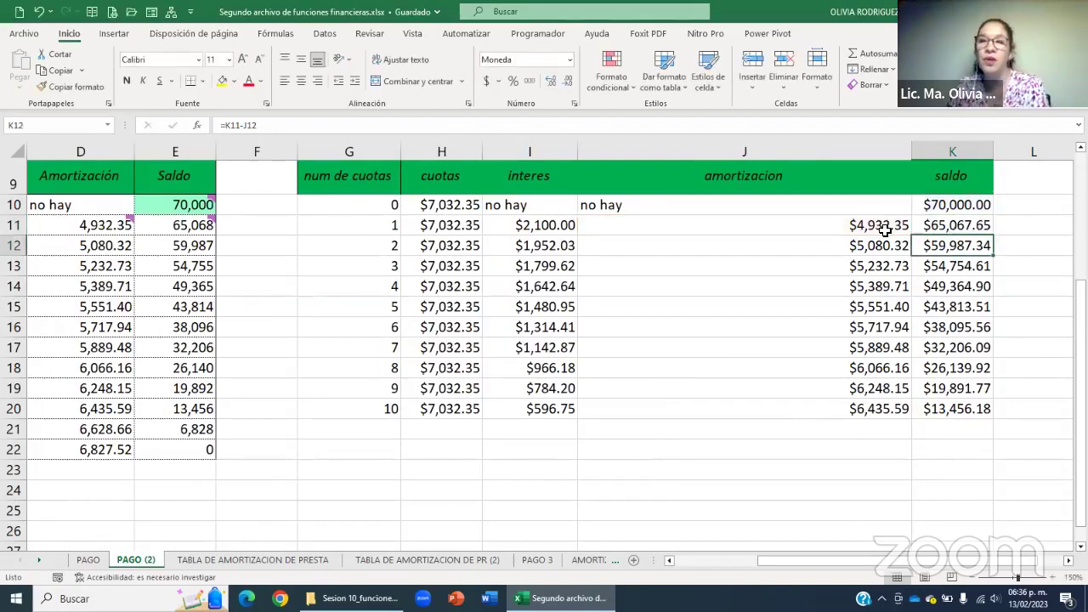
Check the cell references of the amortization formula in J11 and the interest formula in I11.
left_click(881, 225)
double_click(883, 226)
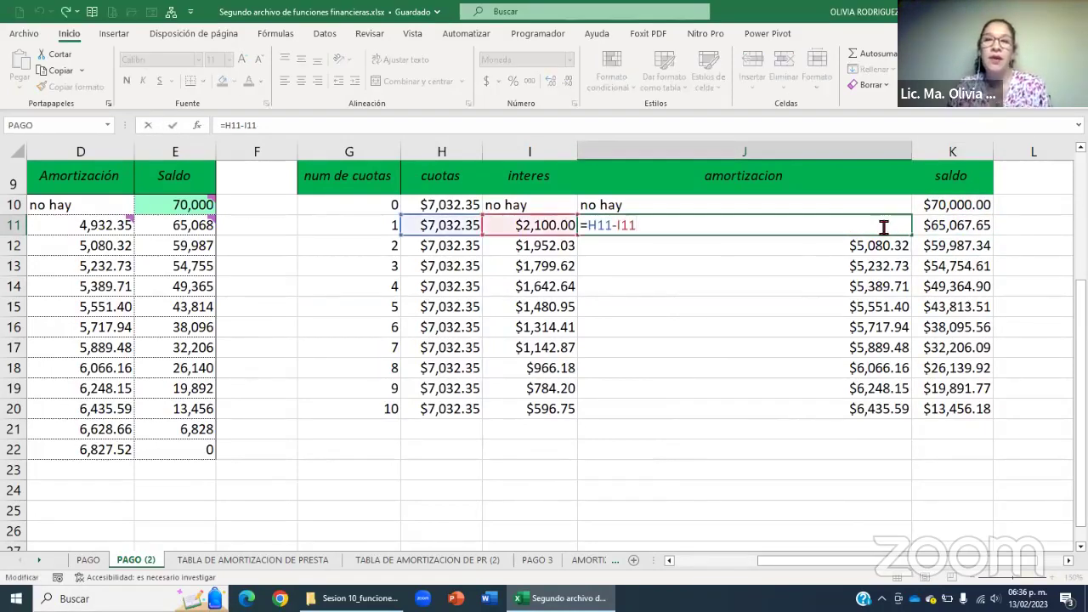
key("Return")
left_click(663, 272)
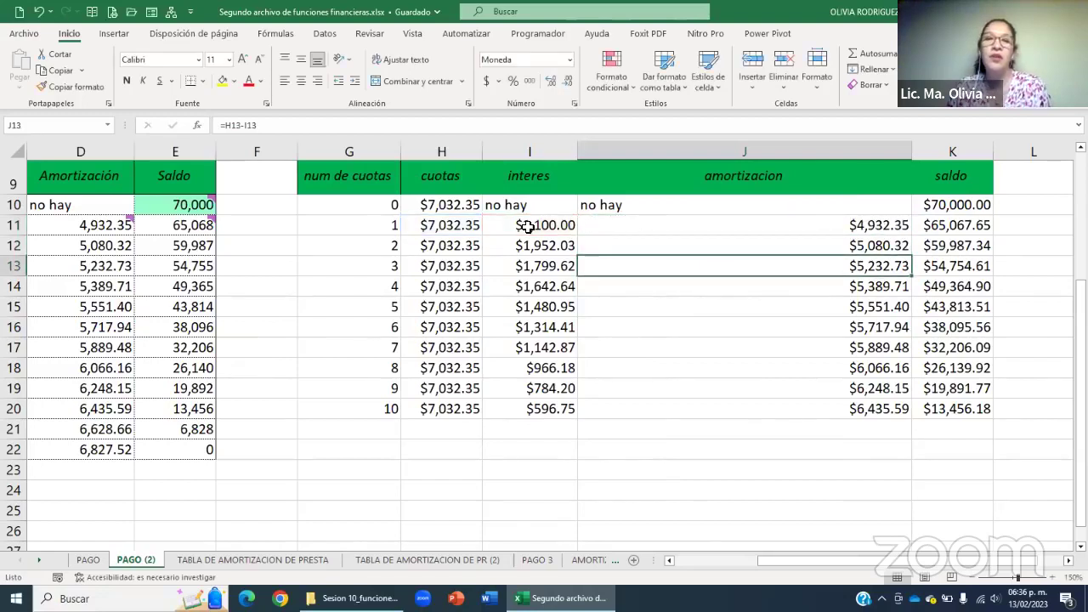
left_click(529, 228)
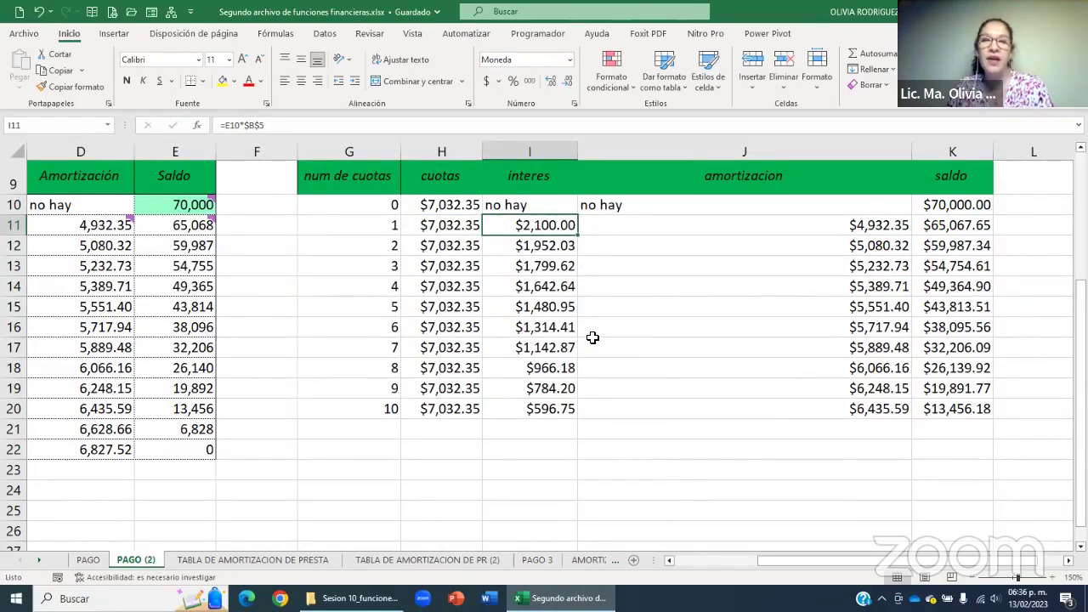
key("F2")
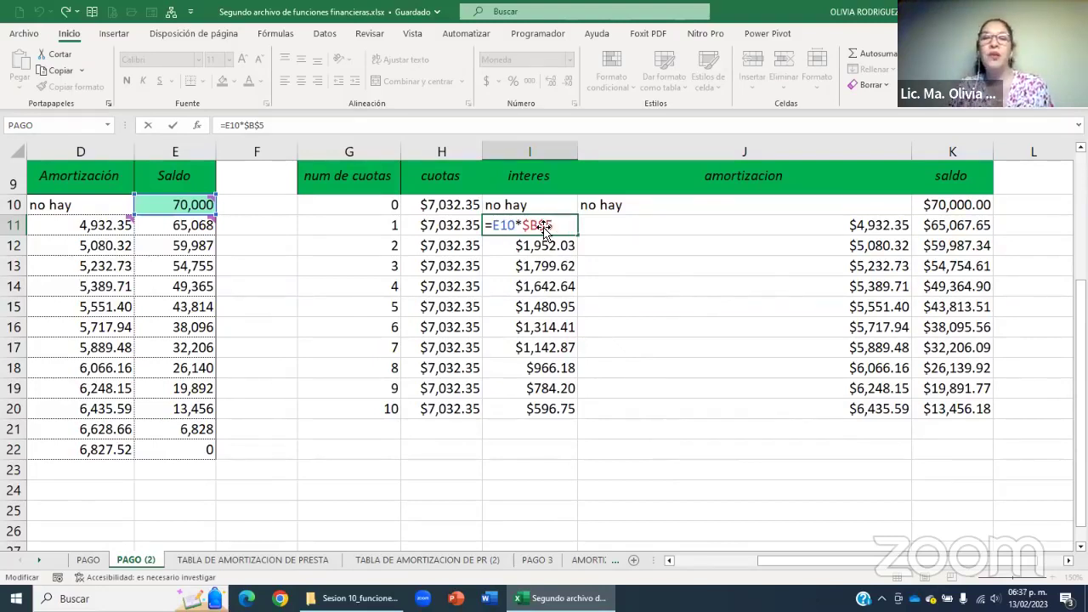
left_click(655, 385)
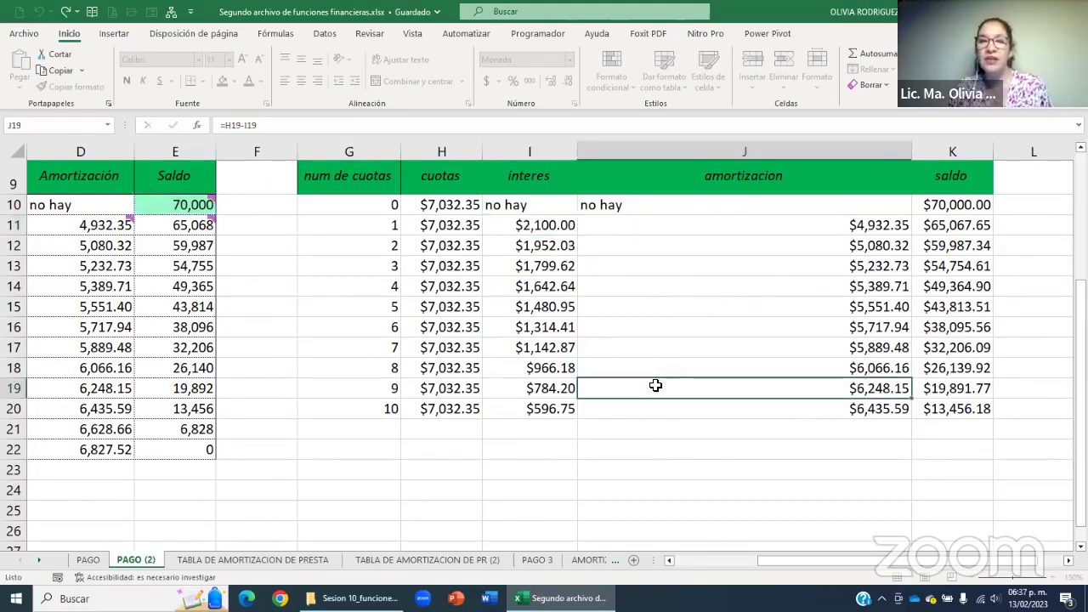
Trace the interest formula in I11 back to the Tasa cell B5 and the initial Saldo in E10.
scroll(653, 384, "up", 3)
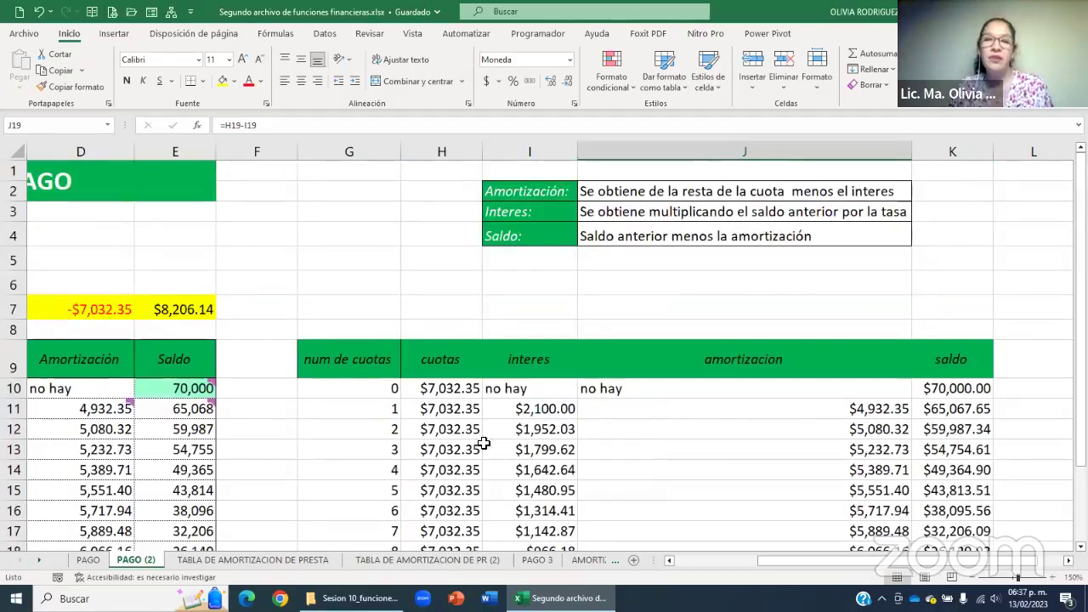
left_click_drag(859, 568, 663, 569)
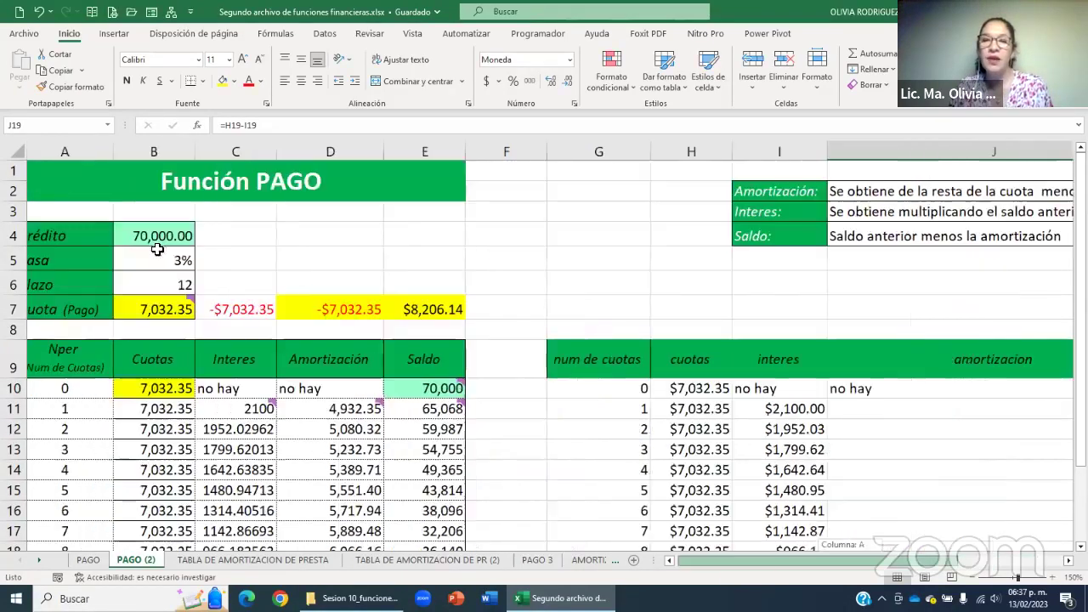
left_click(157, 255)
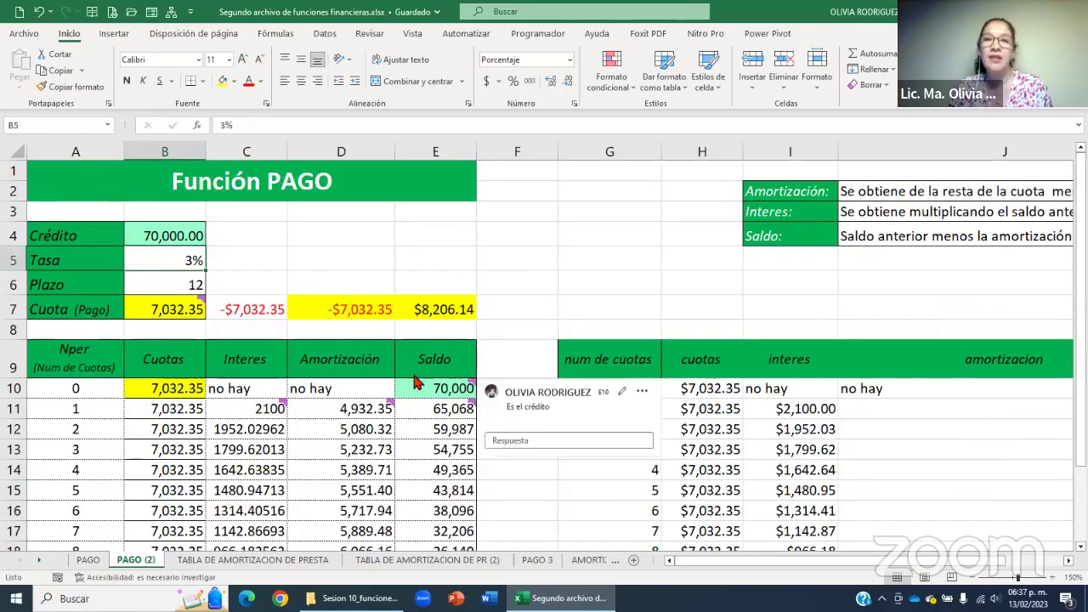
left_click(844, 411)
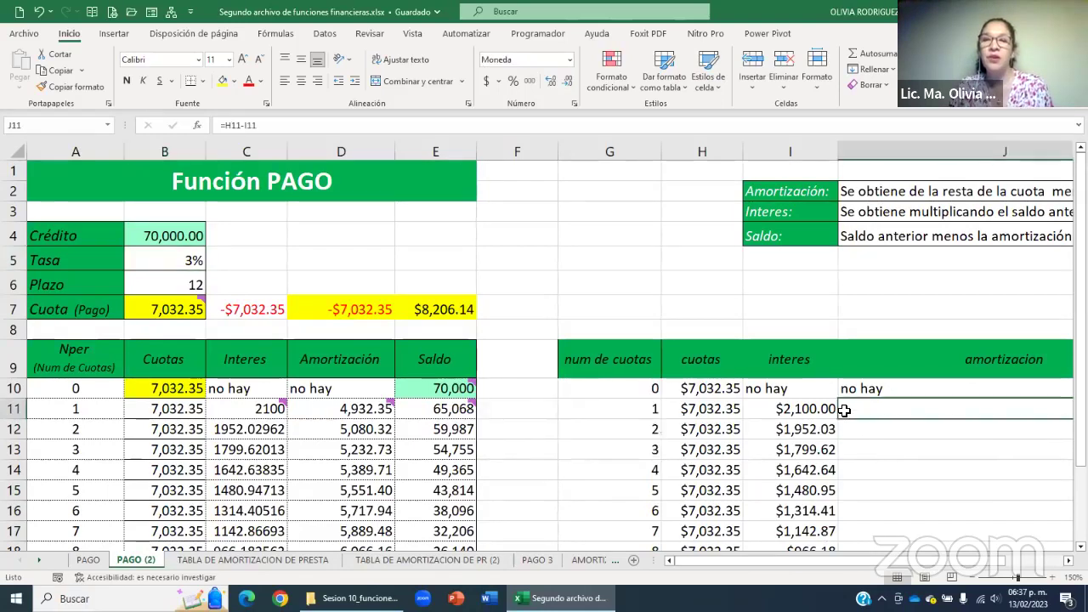
left_click(809, 409)
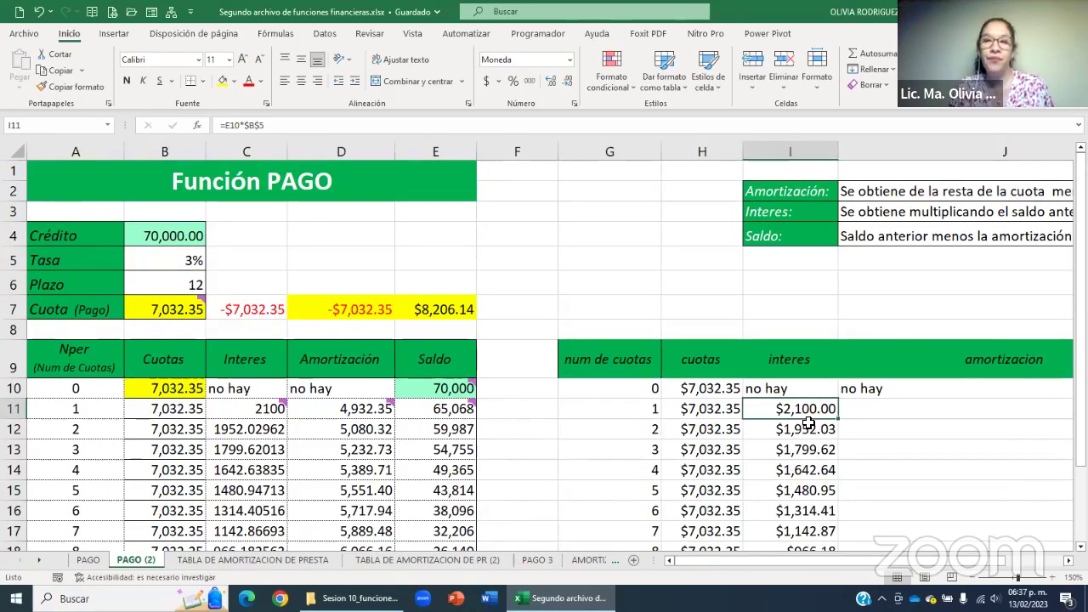
key("F2")
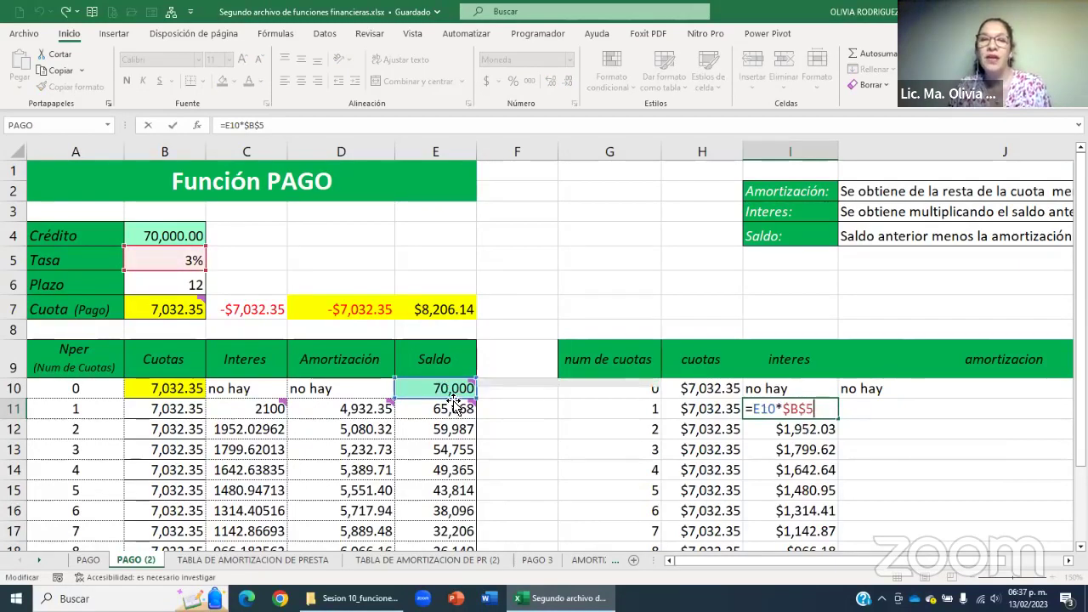
mouse_move(493, 388)
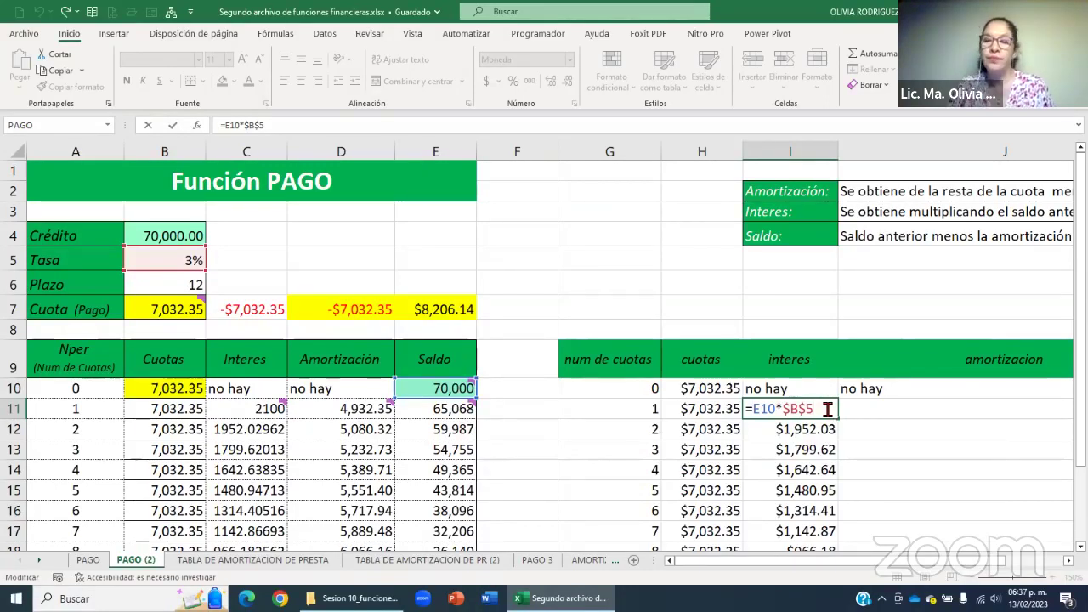
Change the interest formula in I11 to =E10*B5, using a relative reference to the rate.
key("BackSpace")
key("BackSpace")
key("BackSpace")
key("BackSpace")
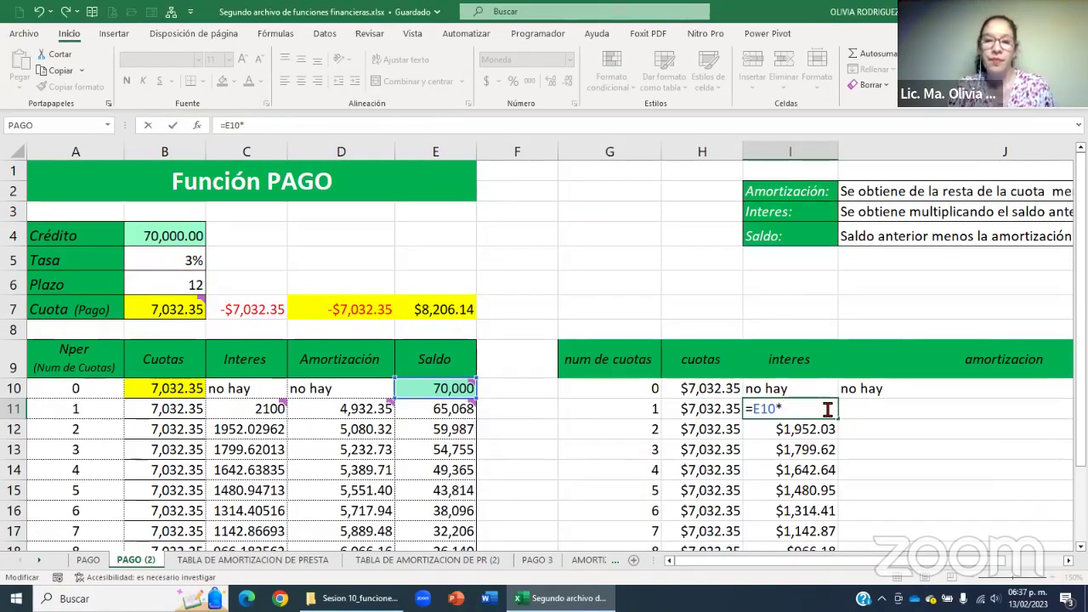
type("B5")
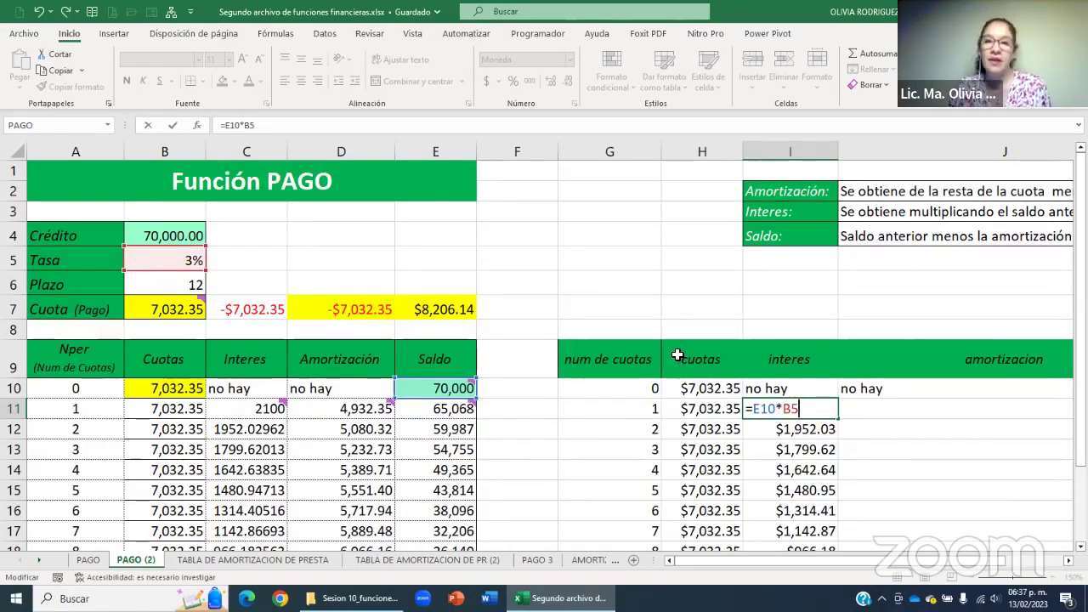
key("Return")
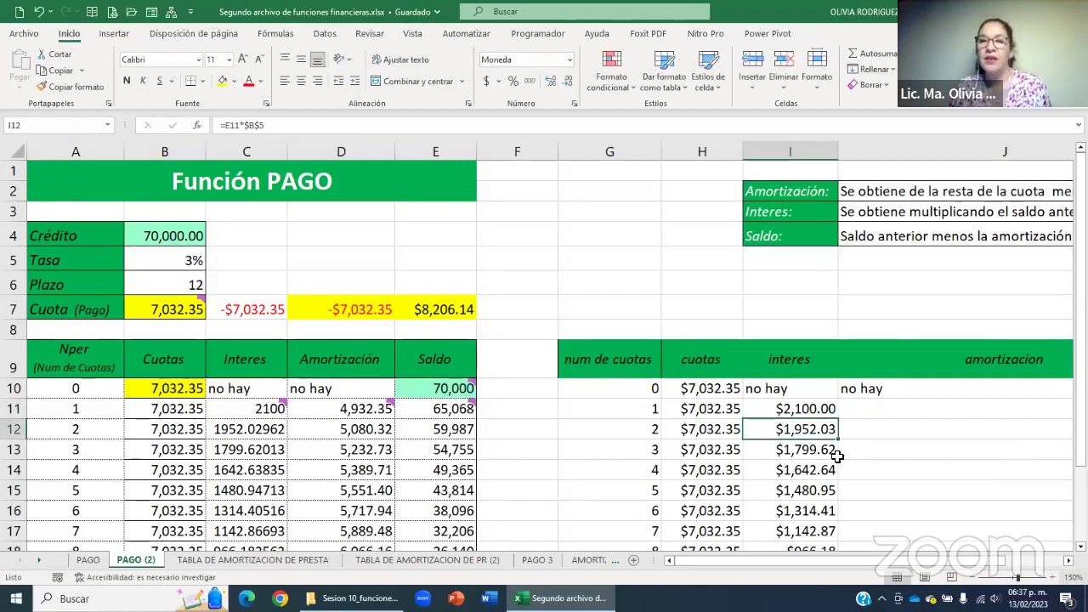
Fill the relative-reference interest formula from I11 down through period 10 and examine the interest column.
left_click(826, 414)
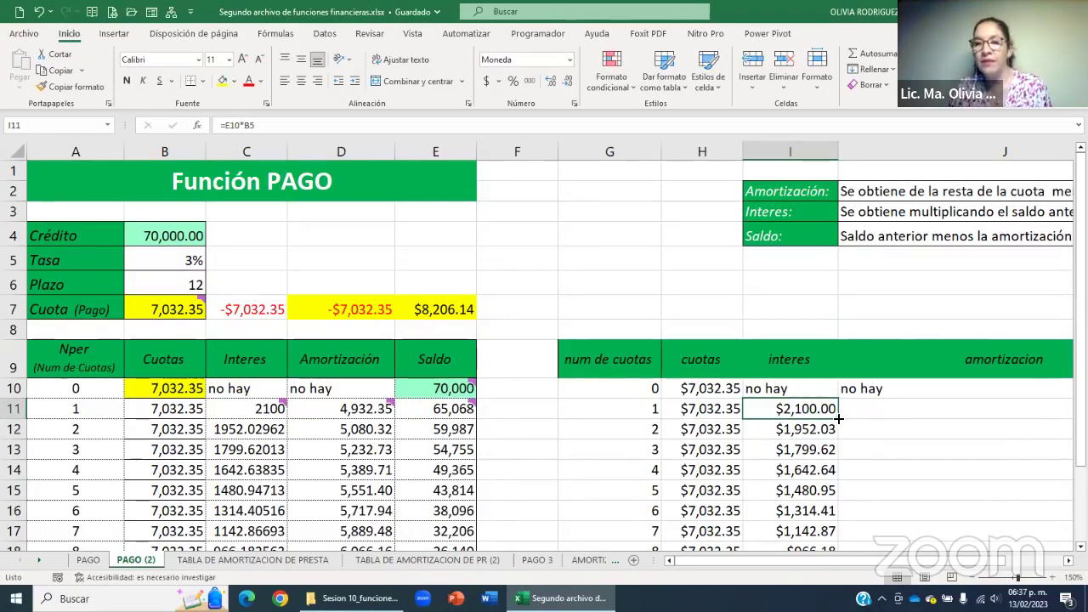
double_click(838, 418)
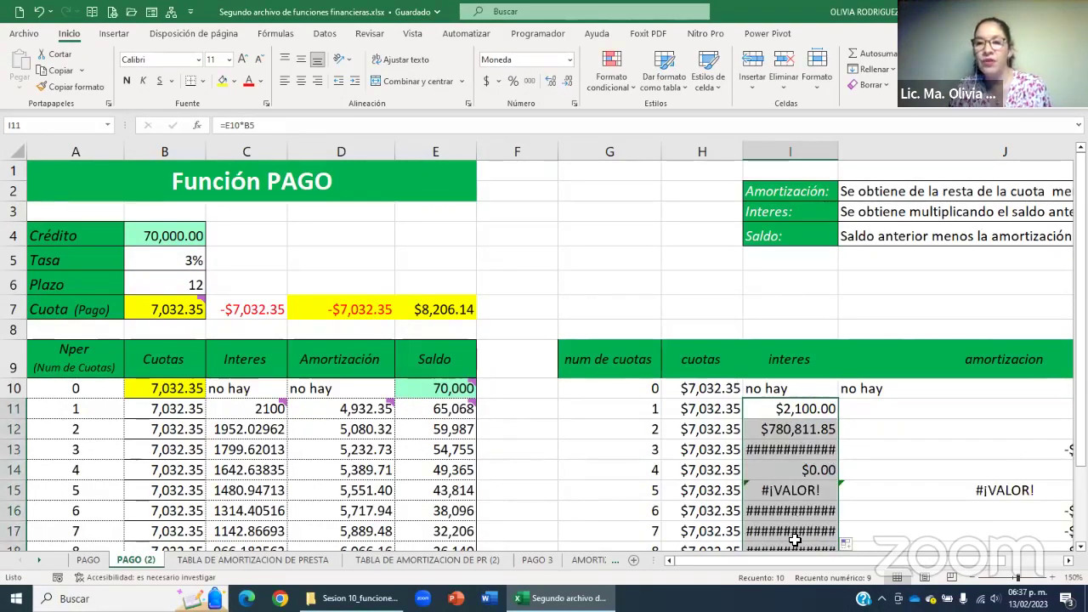
scroll(803, 476, "down", 2)
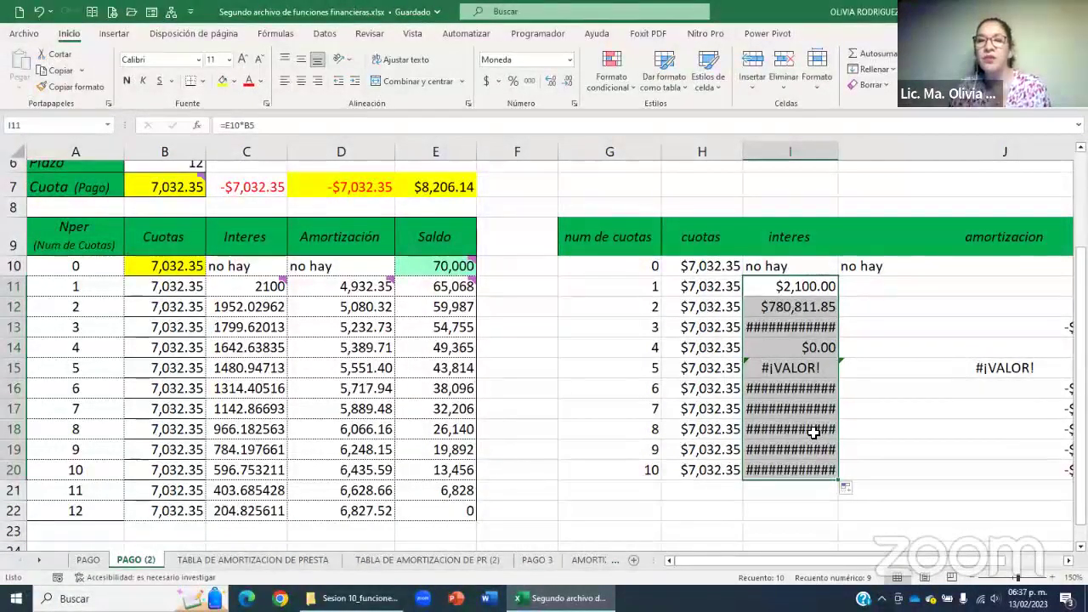
scroll(816, 357, "up", 1)
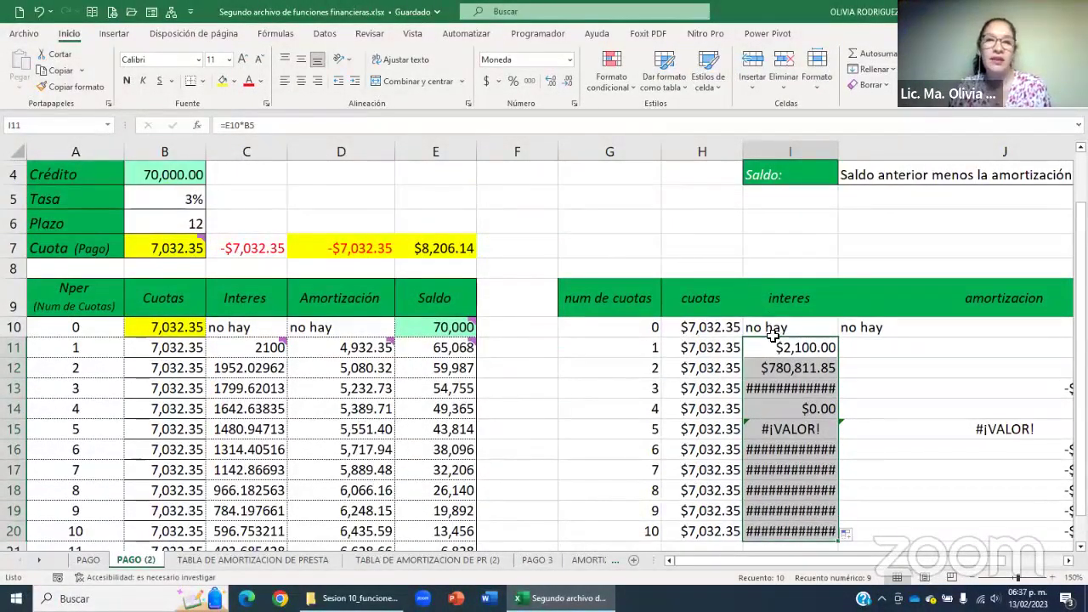
Make the rate reference in I11 absolute, giving =E10*$B$5, and fill the formula down through period 10.
left_click(790, 349)
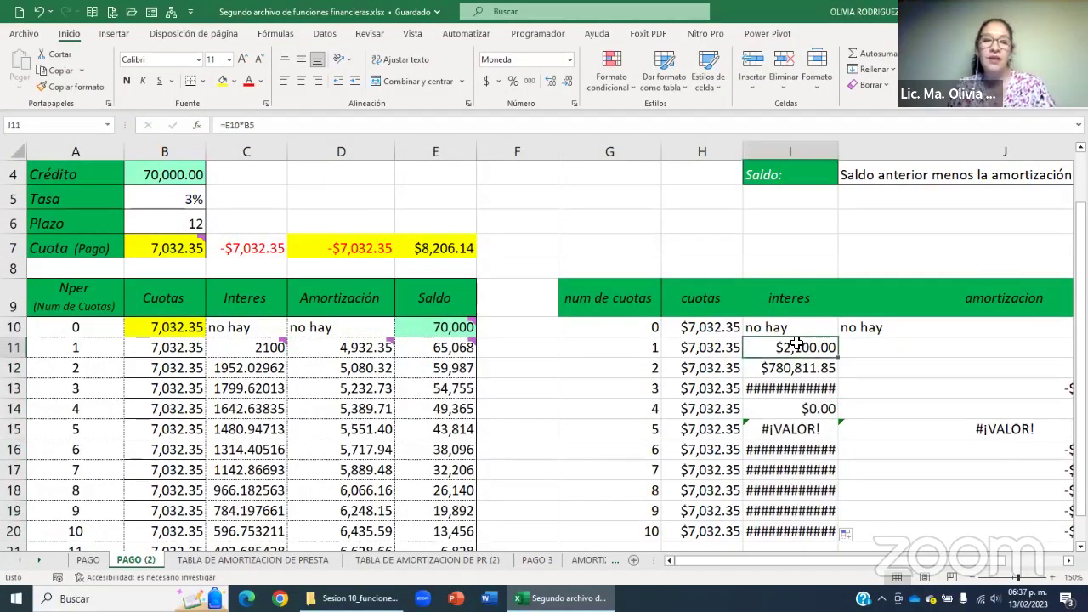
double_click(799, 347)
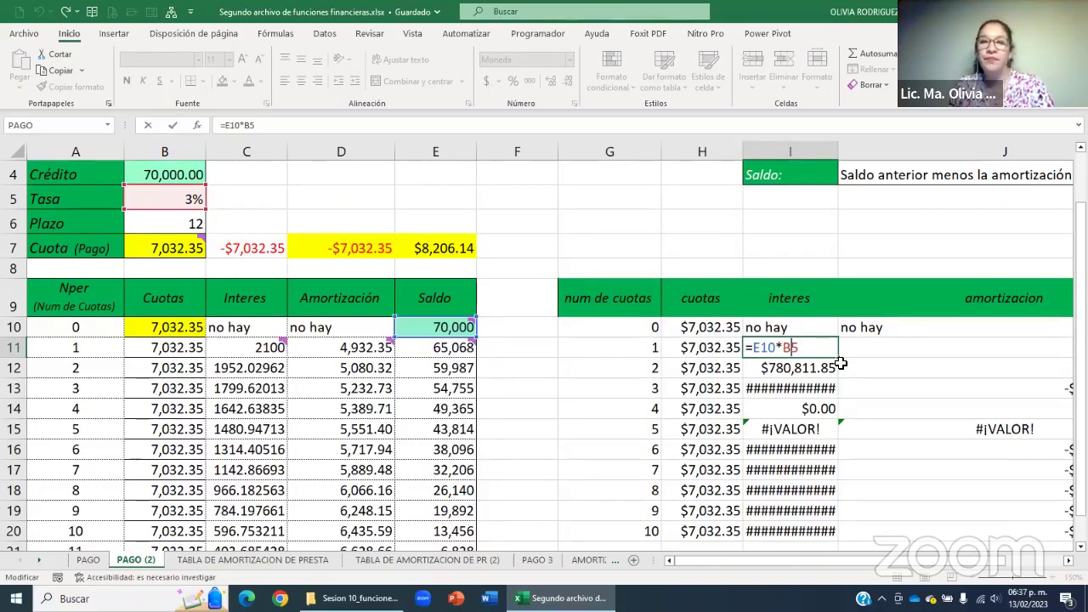
key("F4")
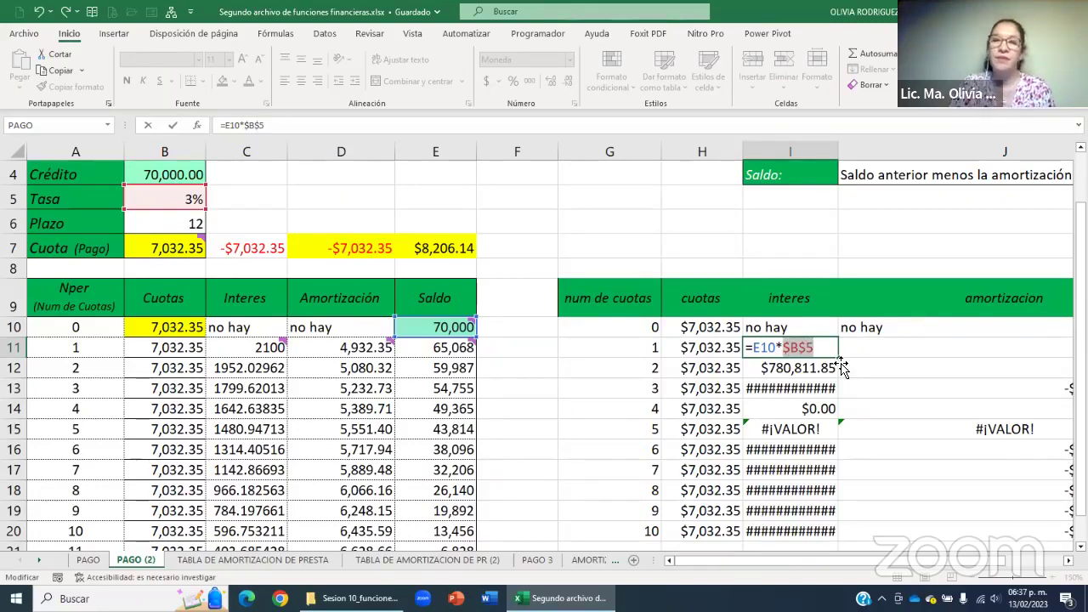
key("ctrl+Return")
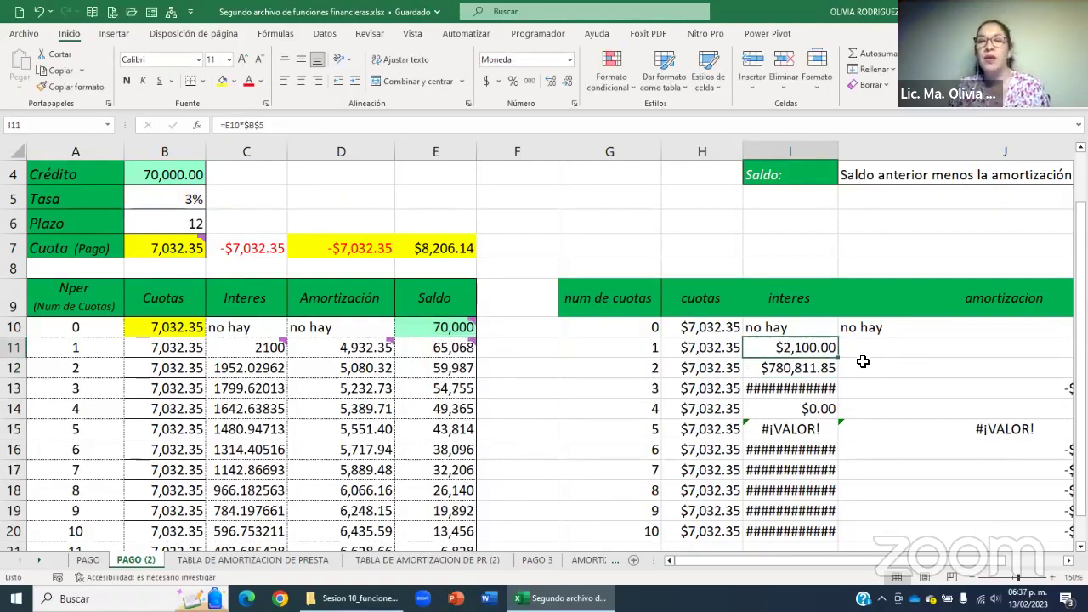
double_click(838, 357)
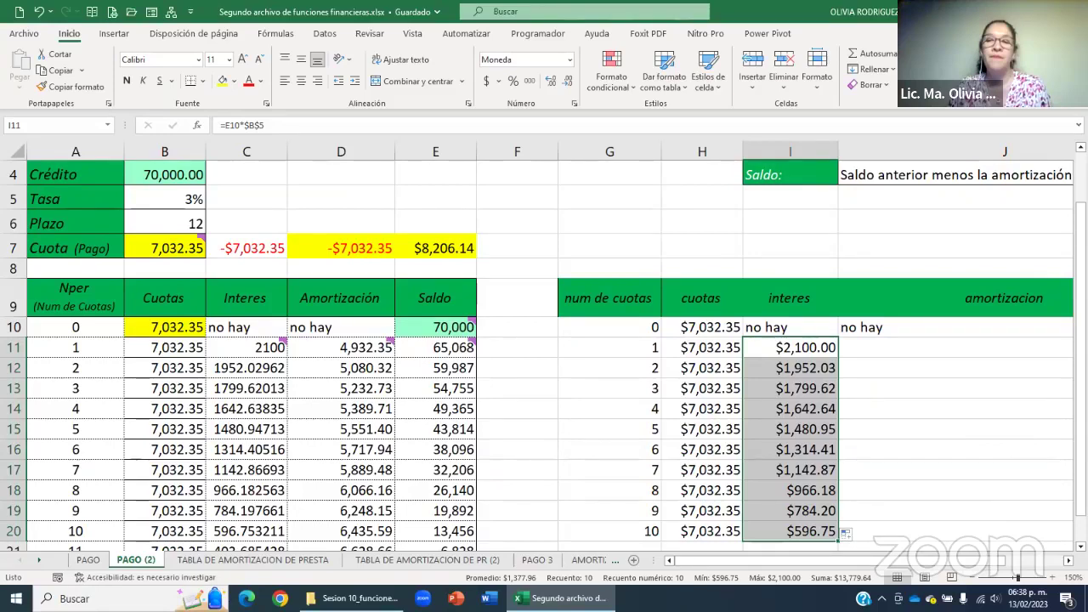
Review the second amortization table alongside the Amortización, Interes and Saldo definitions and the loan data.
scroll(549, 355, "right", 1)
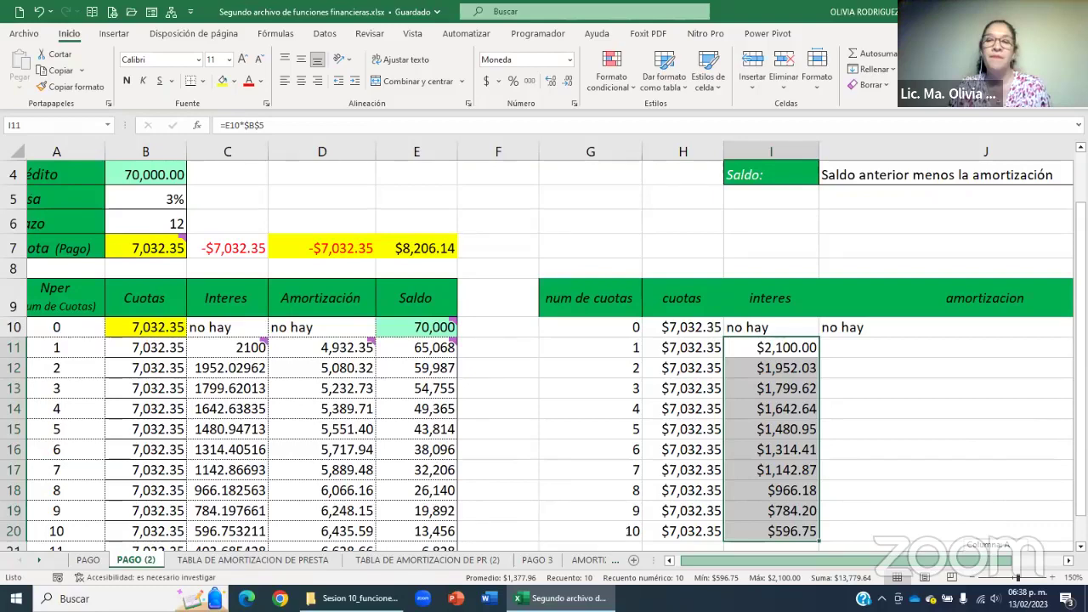
scroll(456, 450, "right", 2)
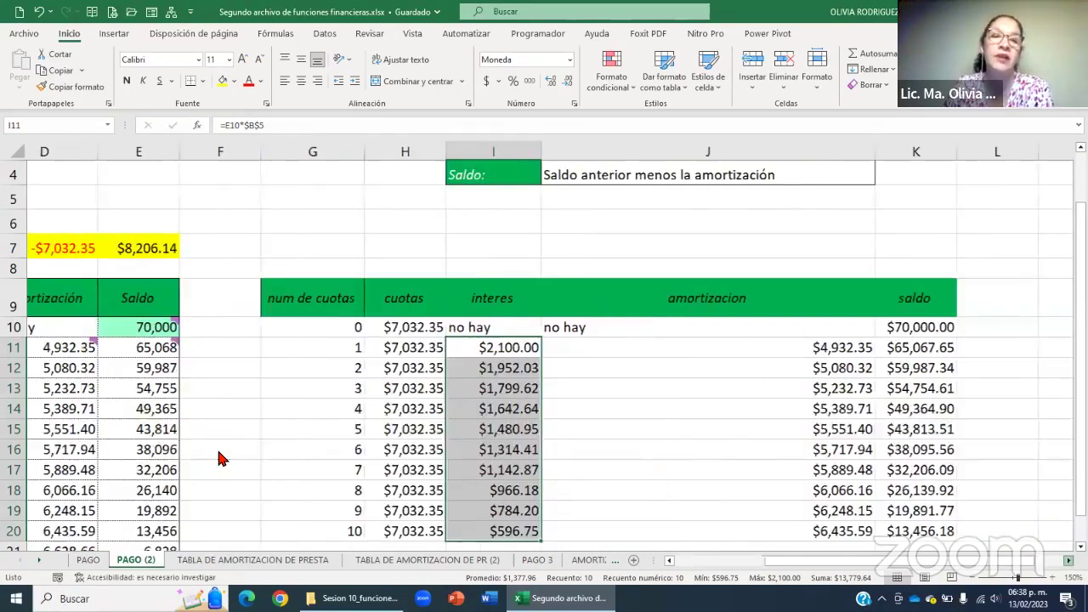
scroll(218, 458, "right", 1)
scroll(365, 509, "right", 1)
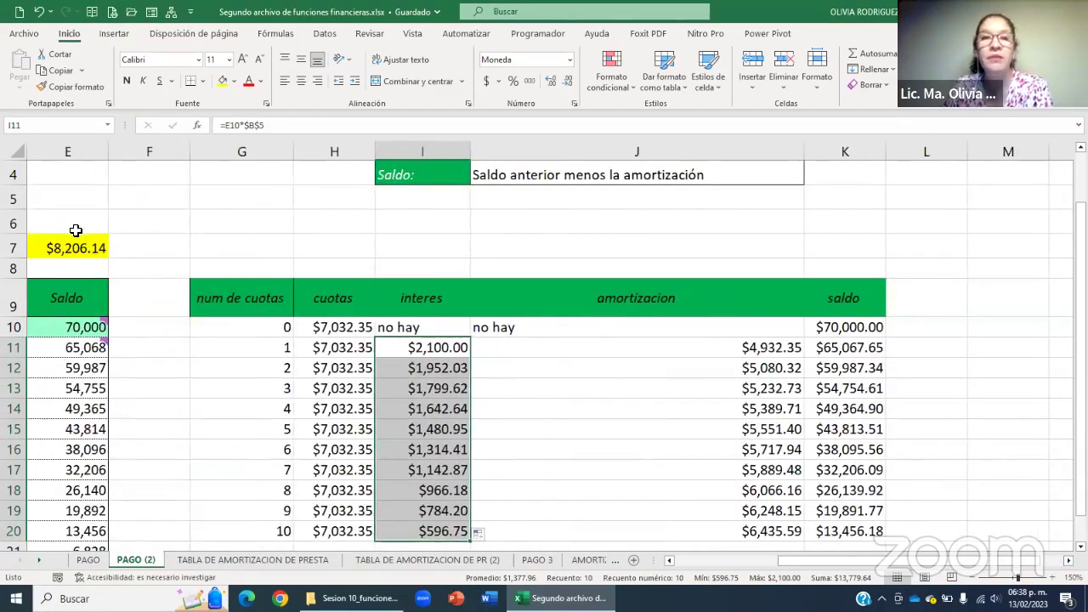
scroll(23, 225, "down", 4)
scroll(23, 224, "up", 4)
scroll(23, 224, "up", 1)
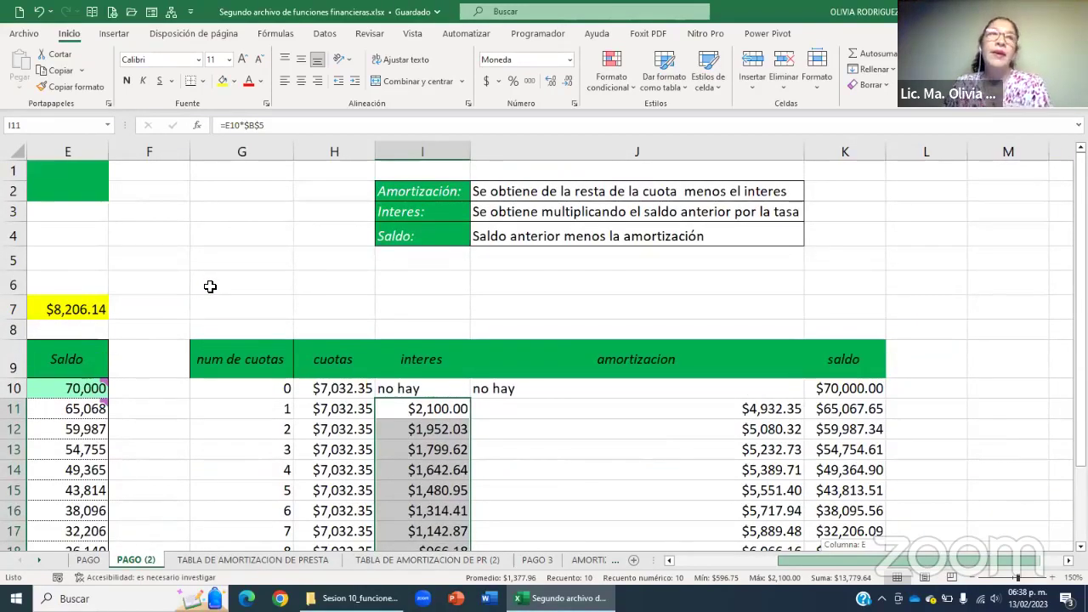
scroll(210, 286, "left", 2)
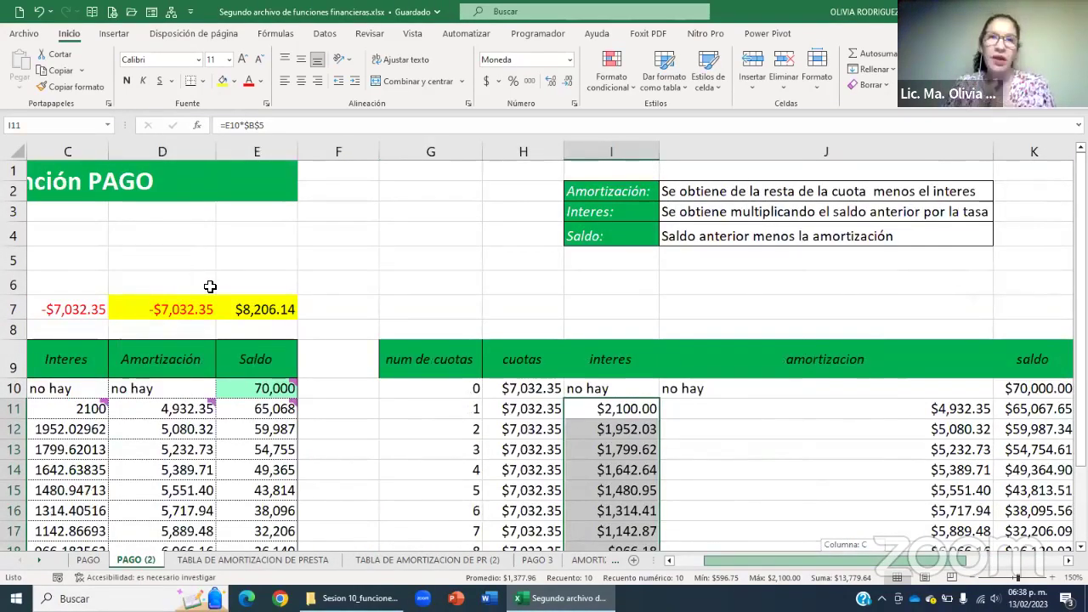
scroll(210, 286, "left", 2)
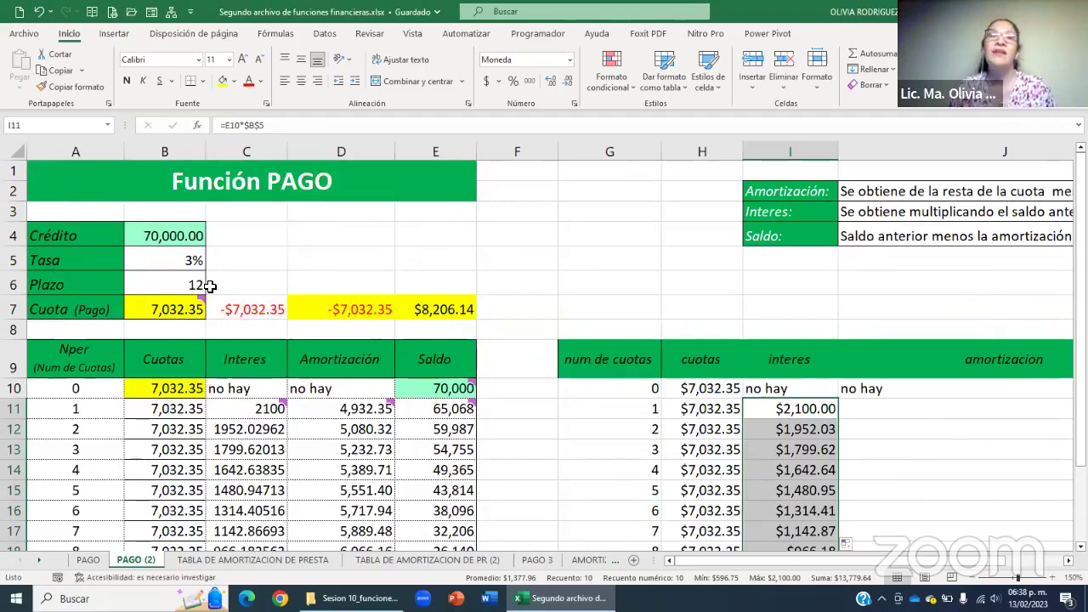
Compare the Plazo in B6 with the first table's last period, checking the balance in E22 and amortization in D22.
scroll(210, 287, "down", 3)
left_click(610, 449)
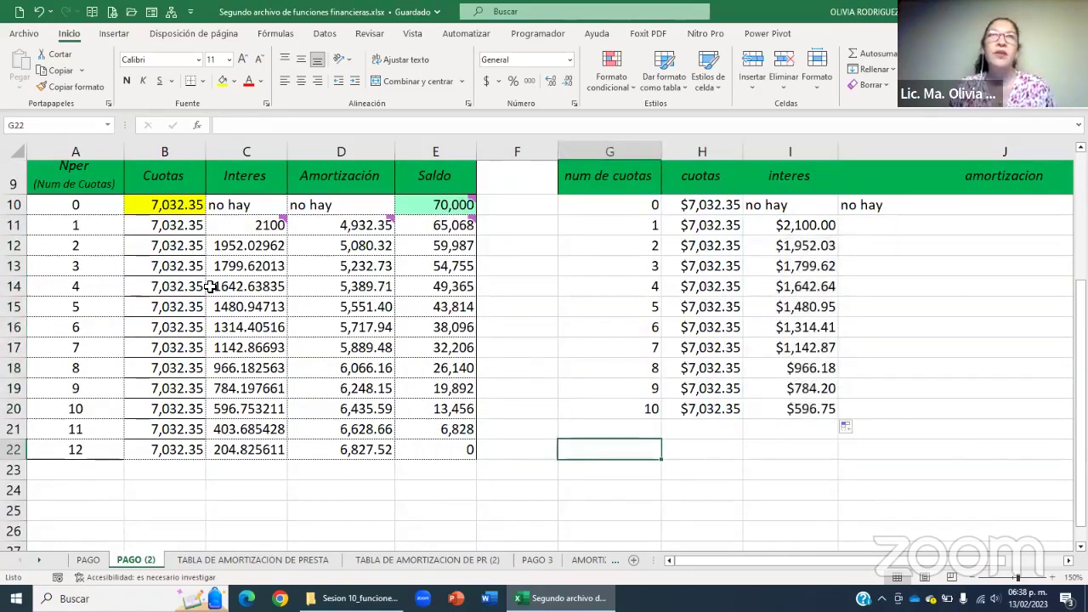
scroll(210, 287, "up", 3)
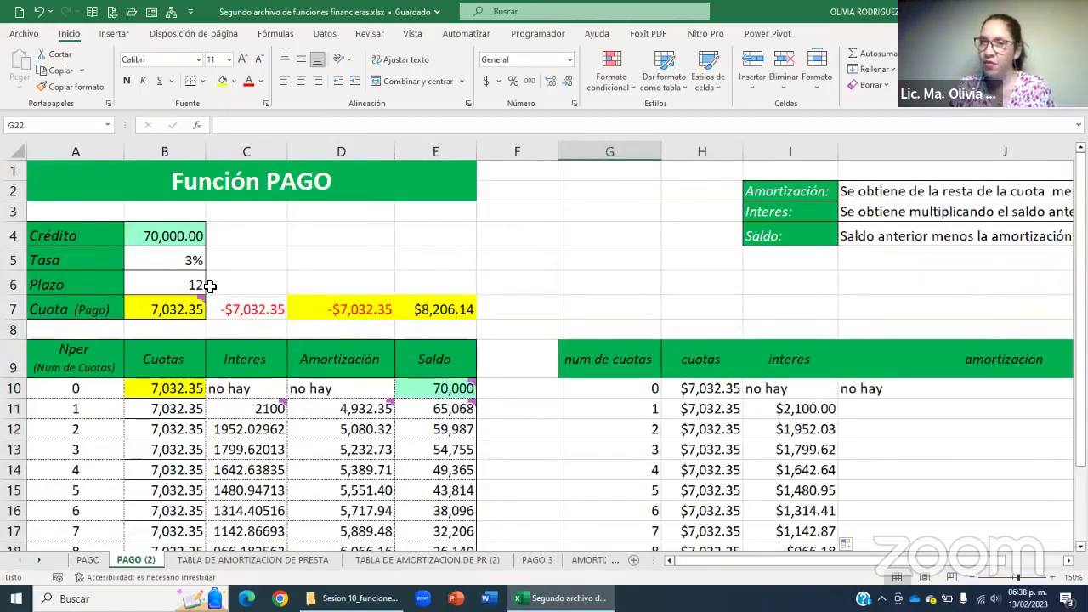
left_click(192, 286)
scroll(210, 286, "down", 3)
left_click(14, 450)
left_click(436, 450)
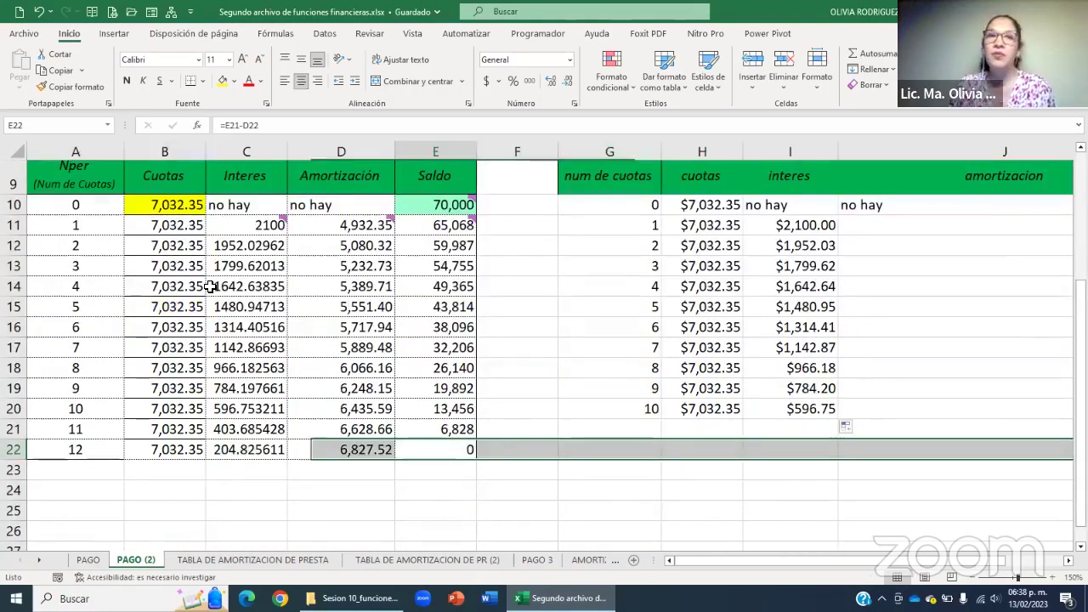
left_click(341, 450)
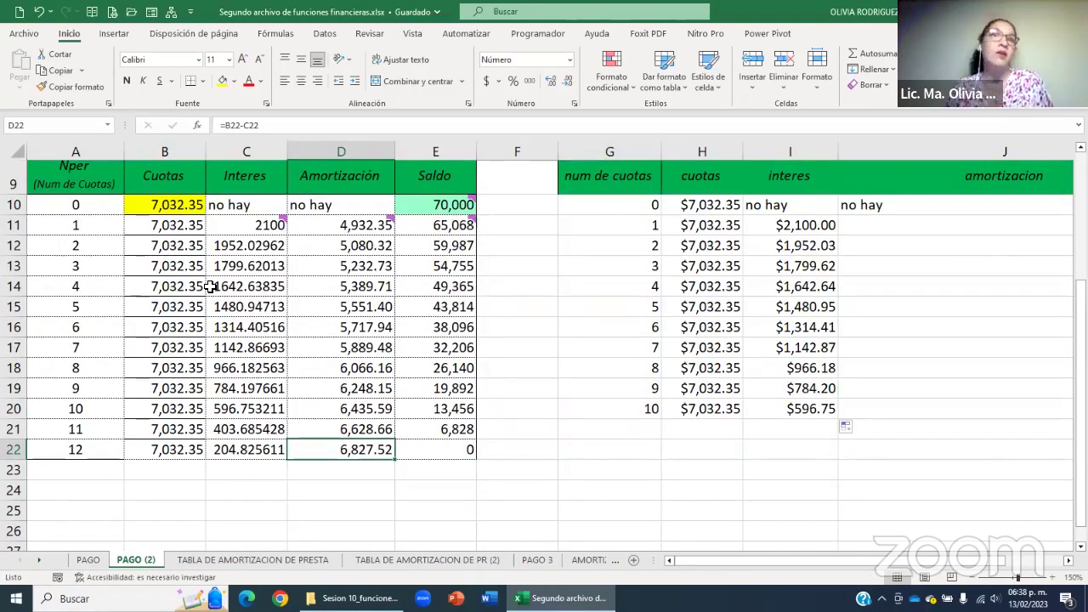
left_click(247, 246)
left_click(341, 511)
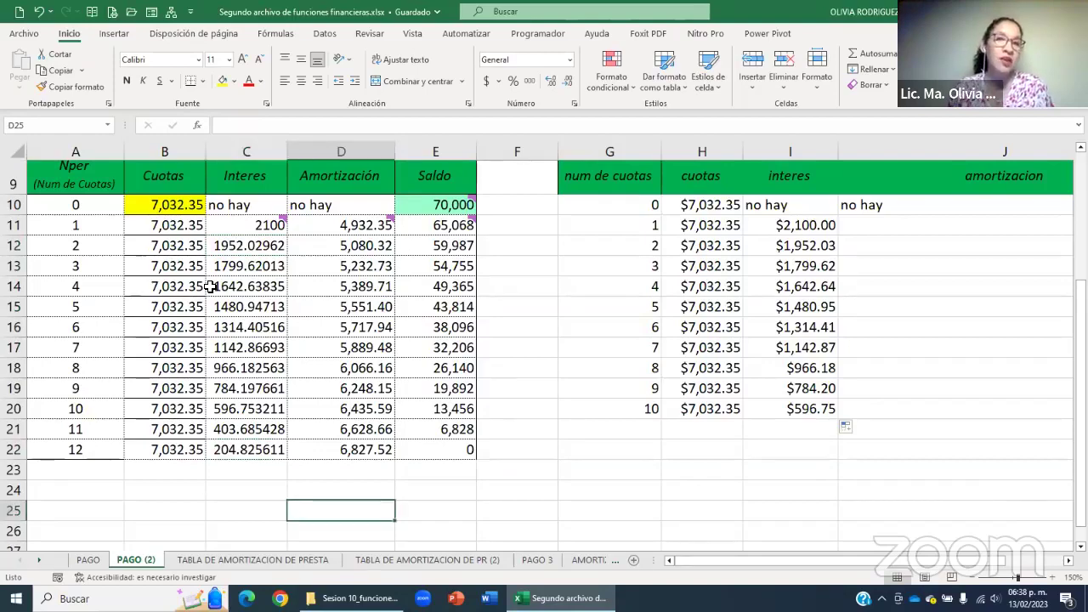
Examine the amortization formulas in D11 and D12 of the first table alongside the loan data above it.
scroll(210, 286, "up", 3)
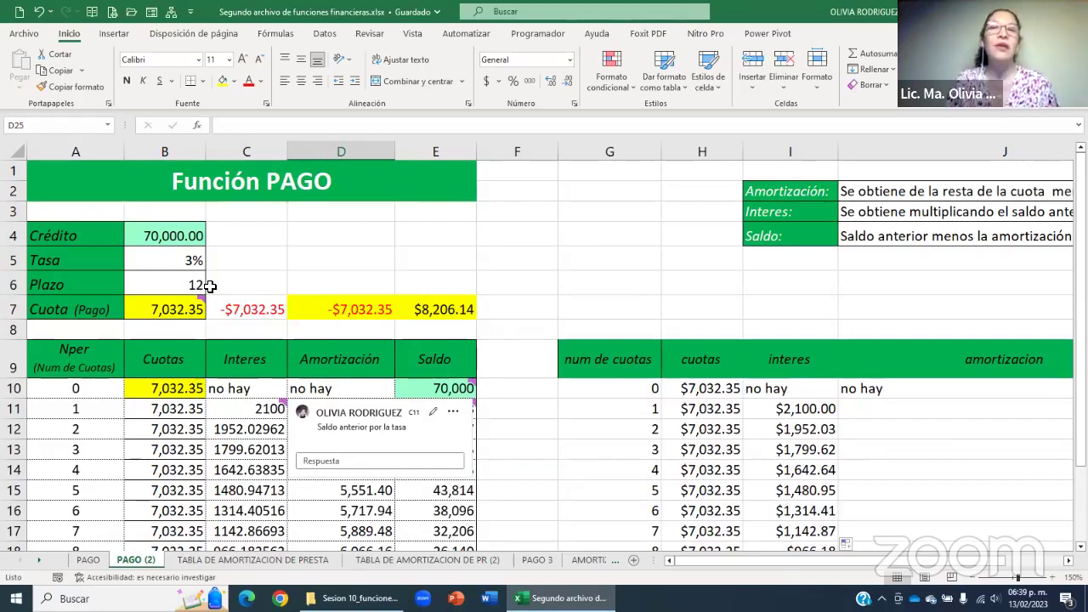
mouse_move(561, 598)
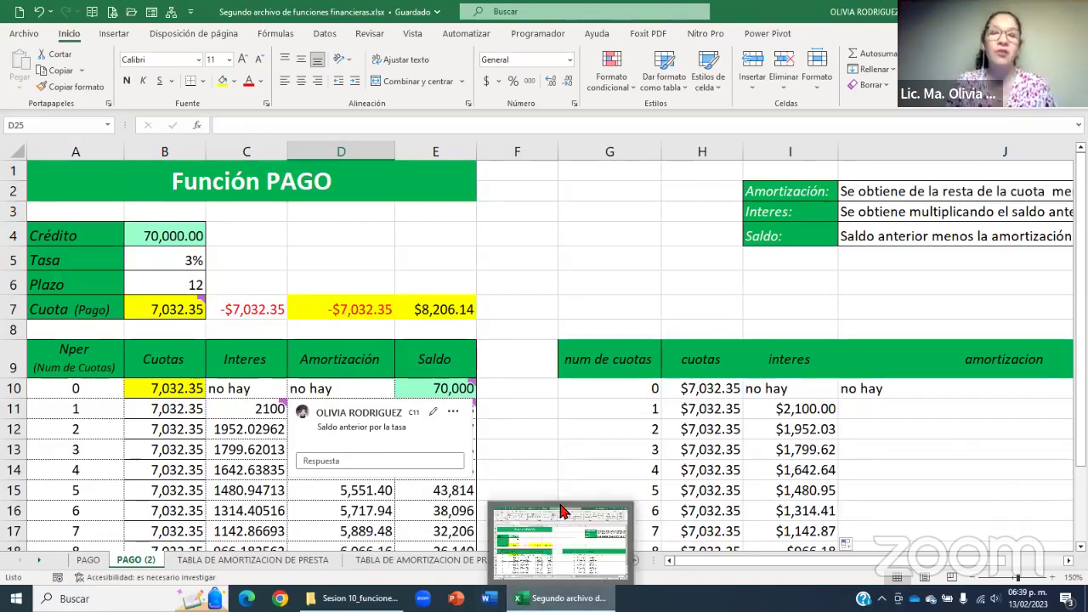
left_click(561, 431)
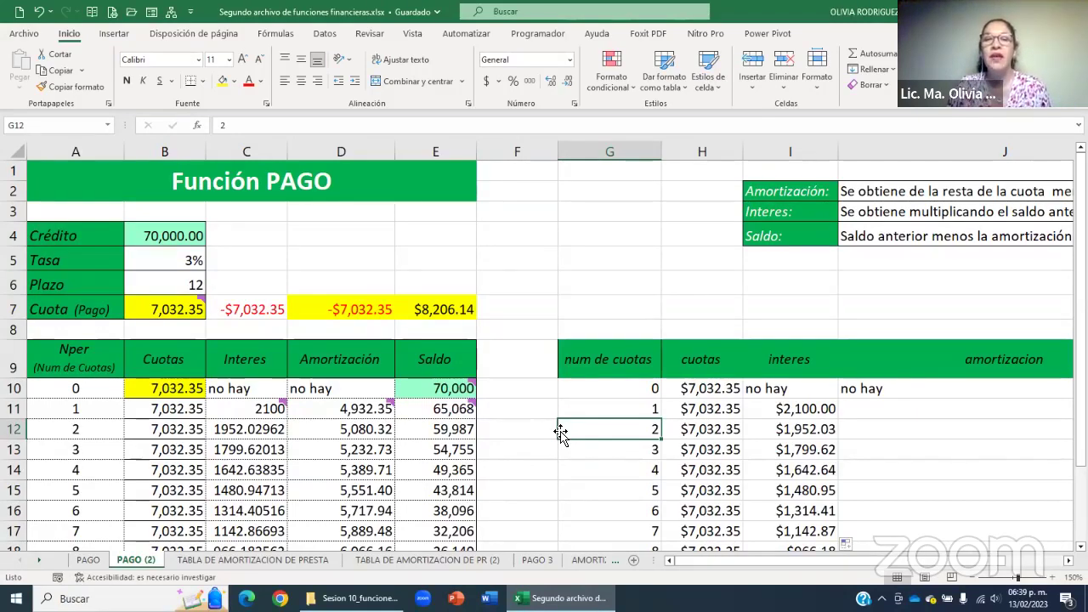
left_click(528, 486)
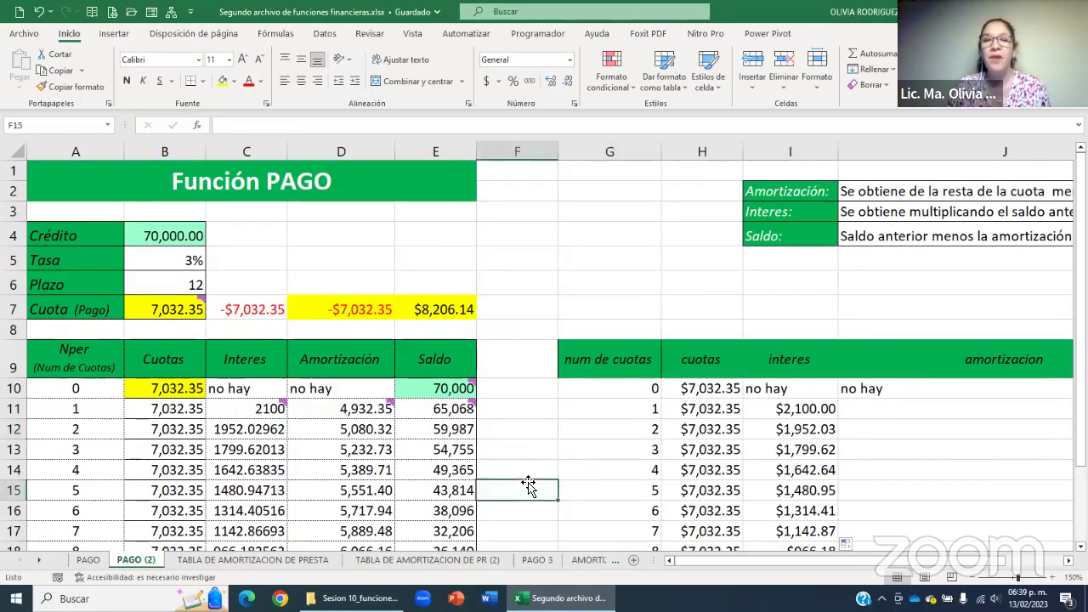
left_click(344, 411)
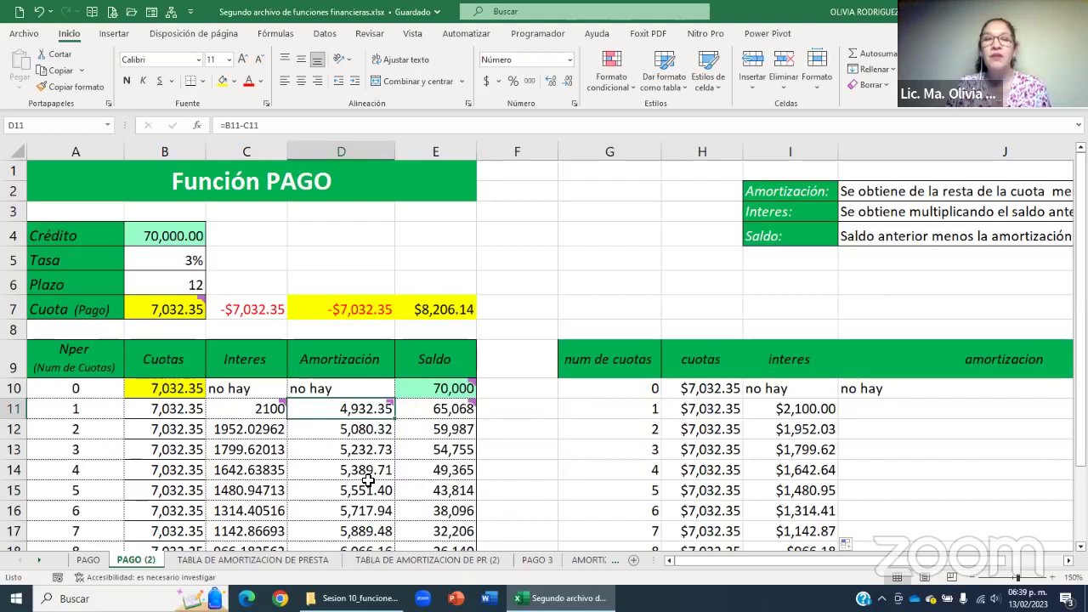
left_click(324, 435)
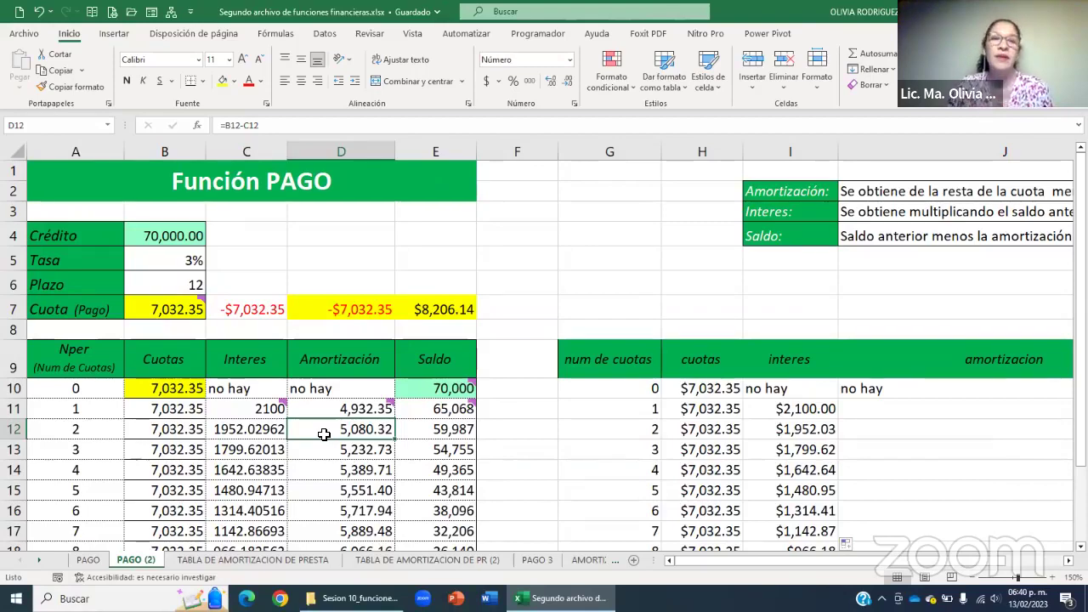
left_click(496, 447)
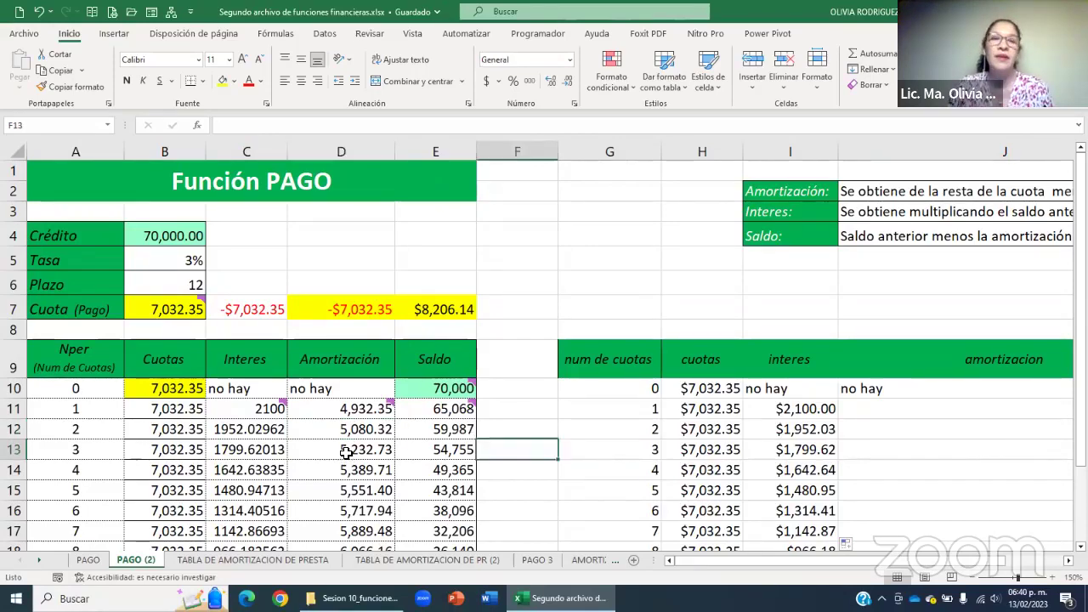
scroll(347, 451, "down", 1)
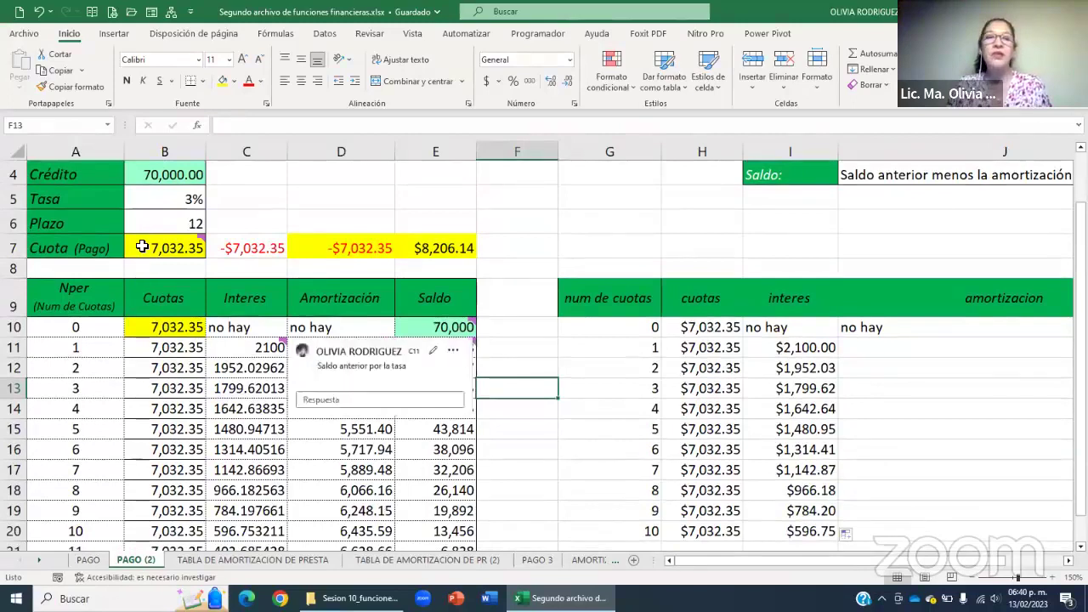
Set the Plazo in B6 to 6 and check the period 6 row, including the balance in E16.
mouse_move(141, 246)
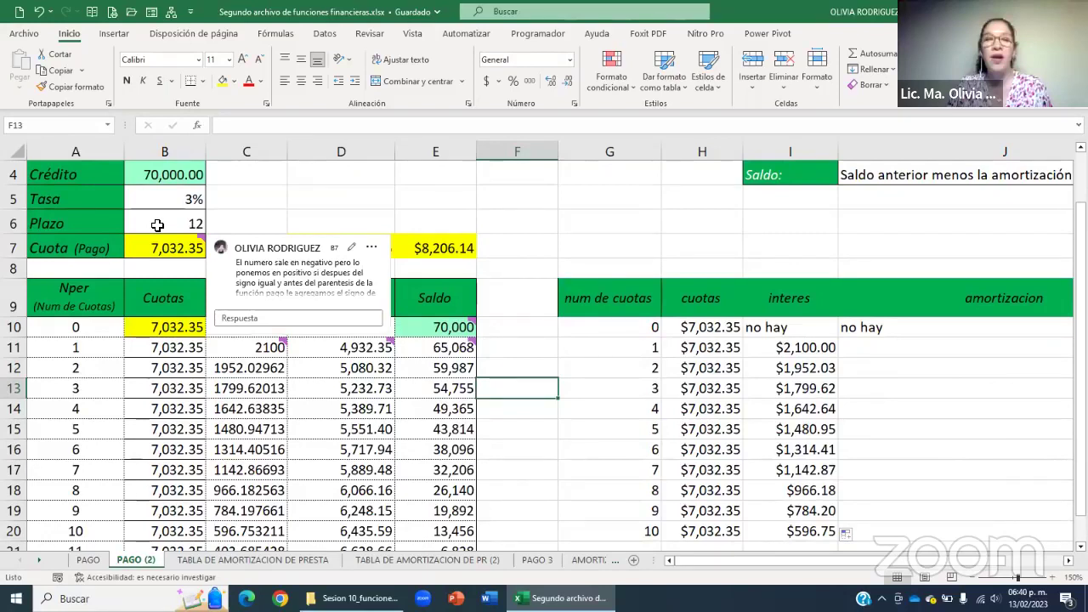
left_click(157, 224)
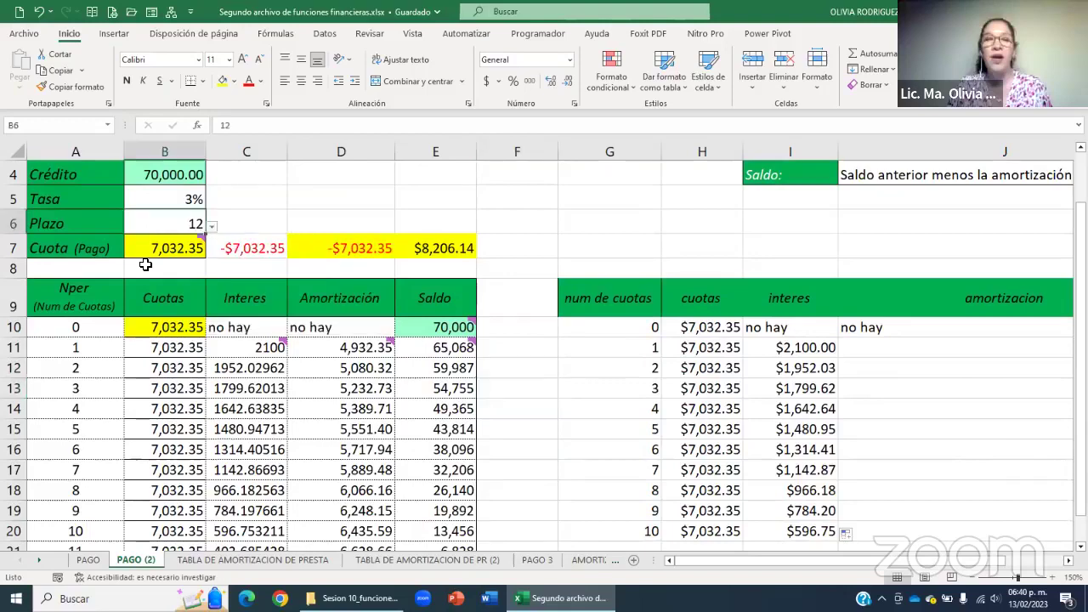
left_click(212, 226)
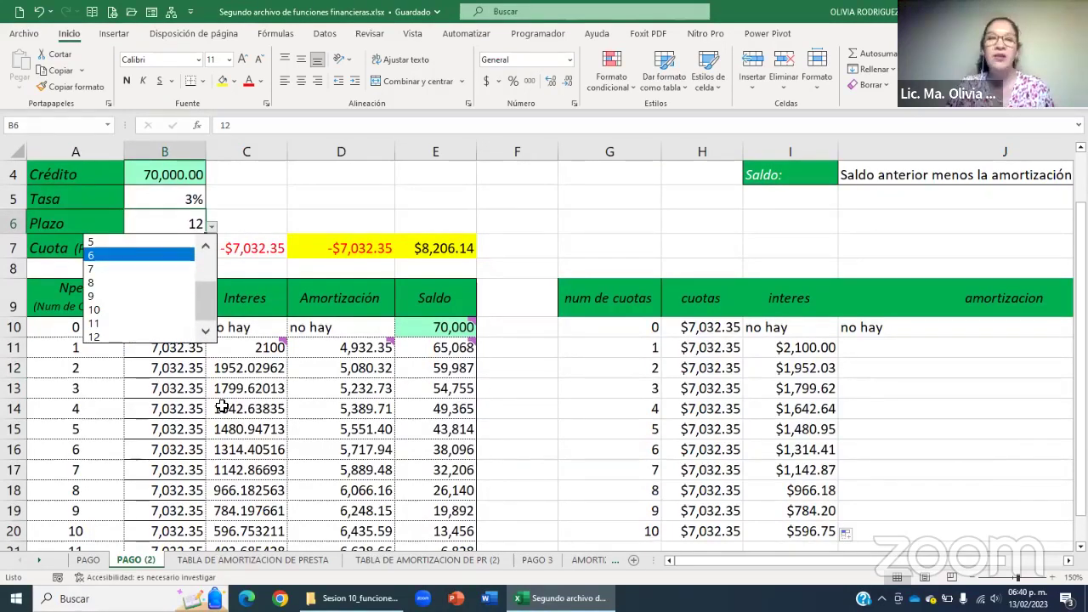
left_click(140, 255)
left_click(442, 450)
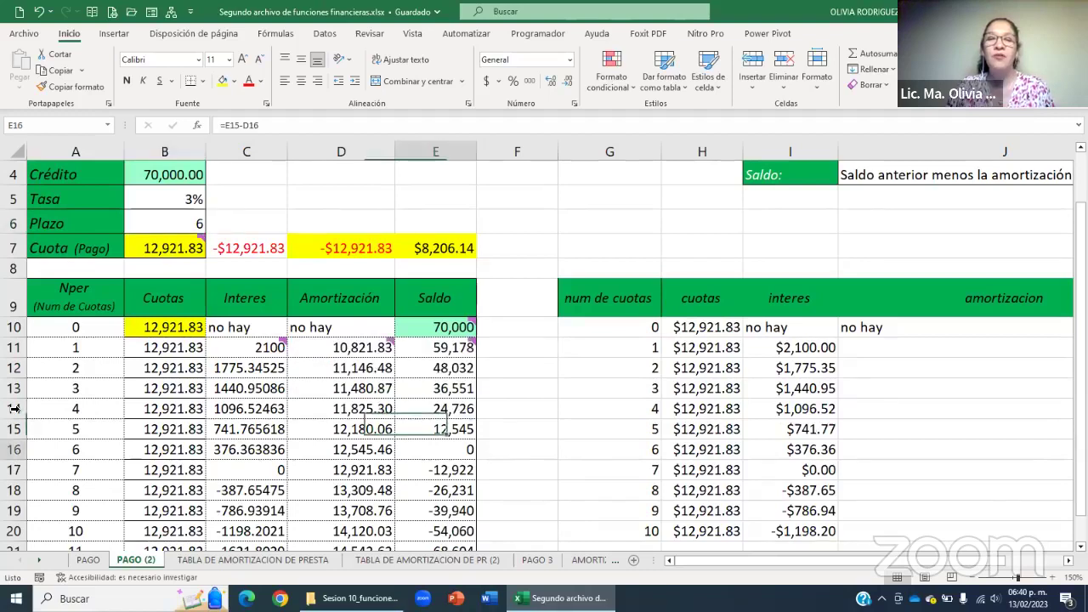
left_click(14, 449)
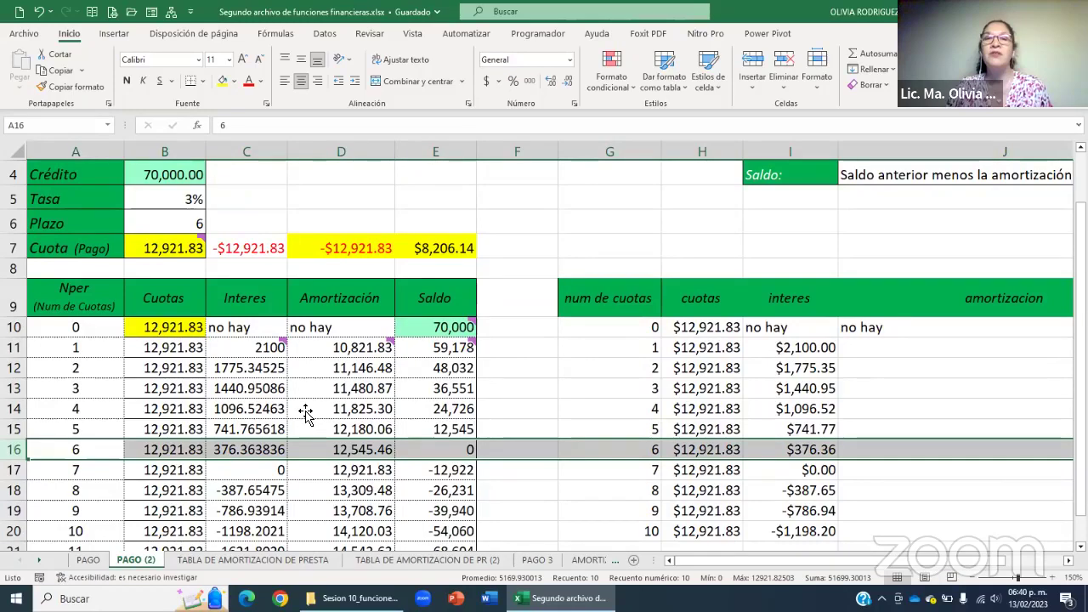
scroll(266, 417, "down", 1)
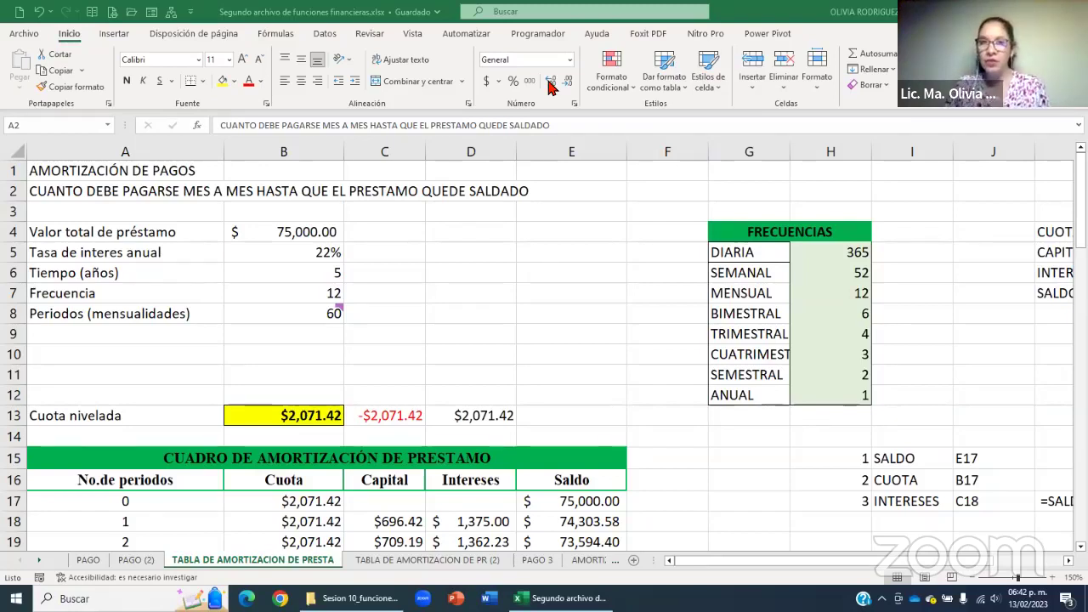
left_click(27, 33)
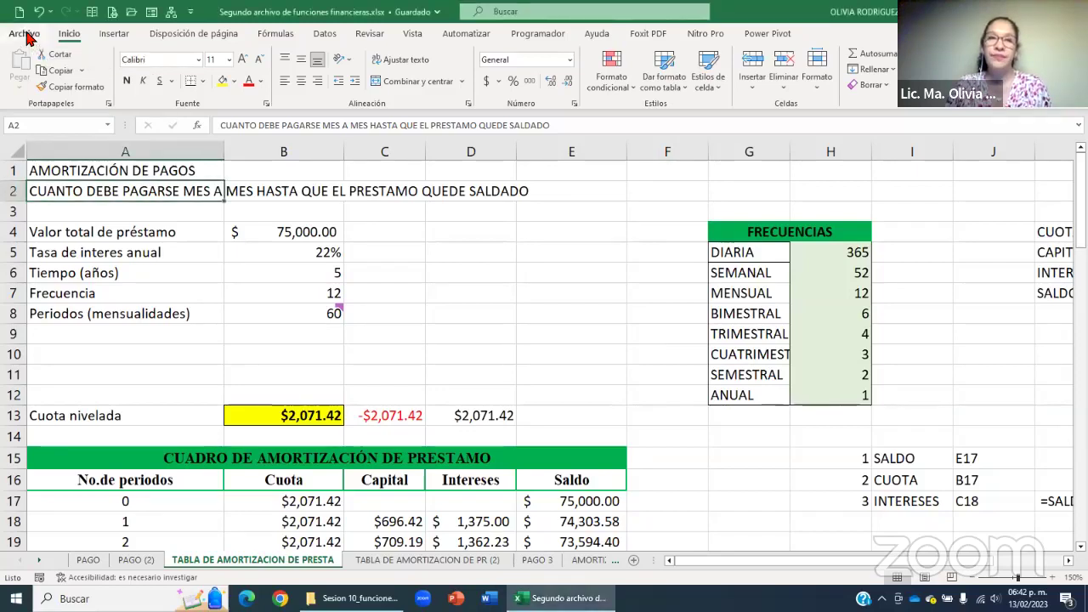
left_click(27, 34)
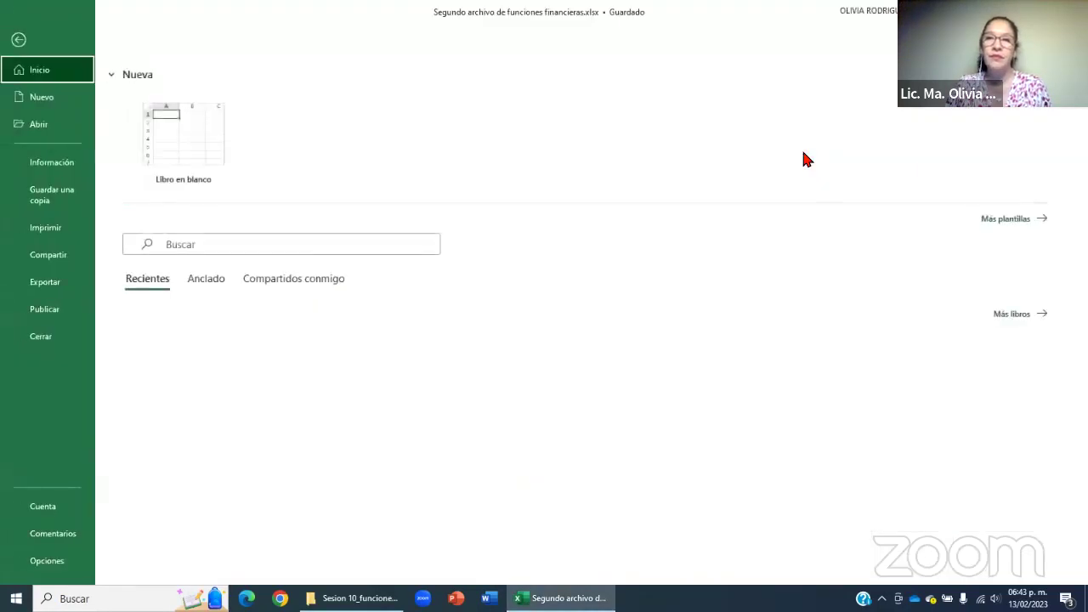
key("Escape")
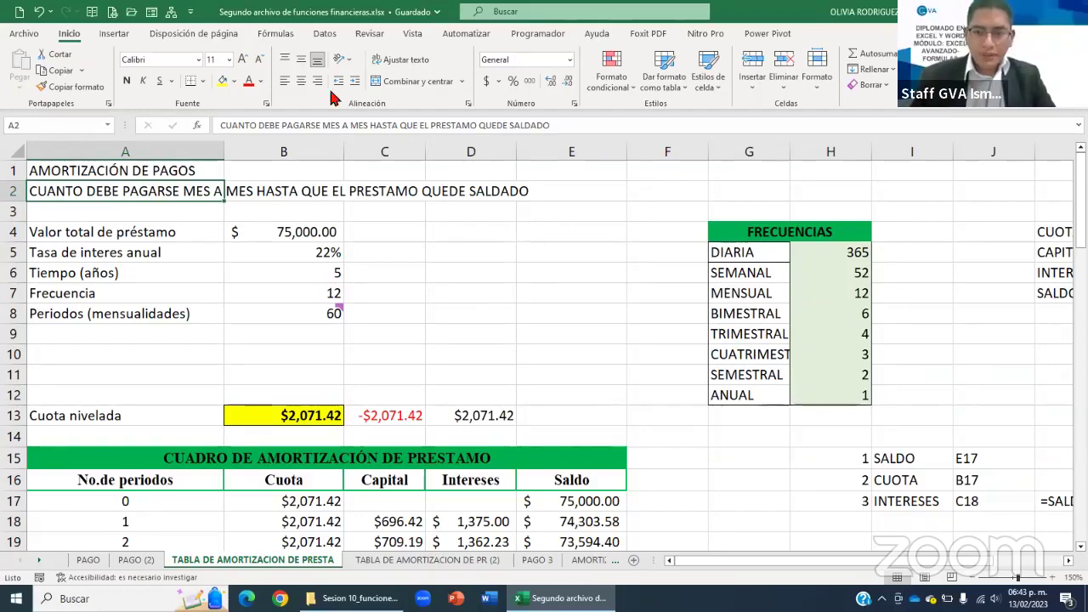
Show the ribbon customization settings in the Excel options and expand the groups of the Datos tab.
left_click(23, 34)
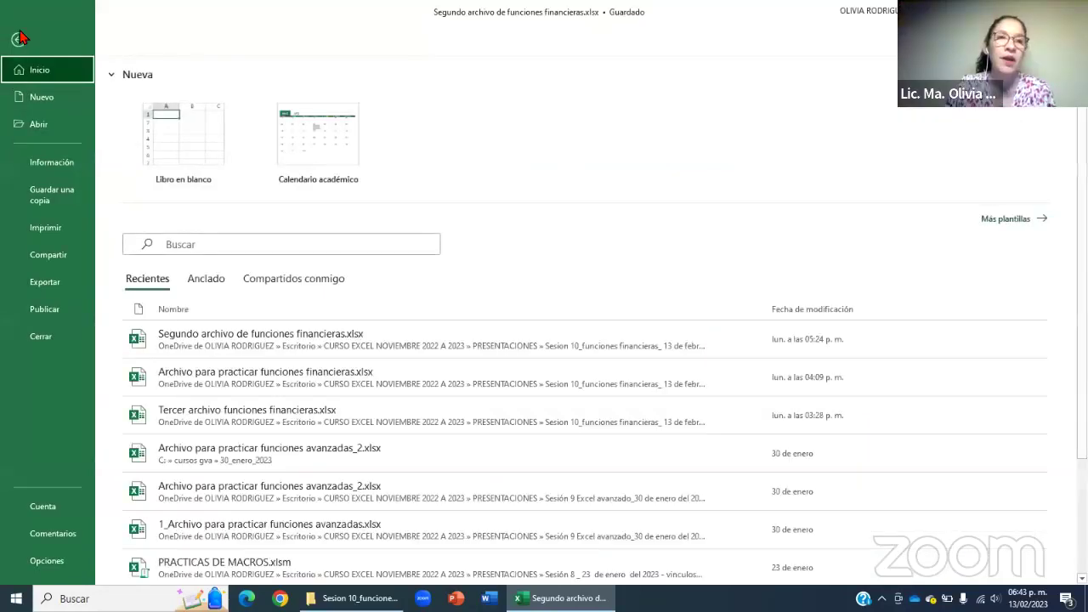
left_click(47, 563)
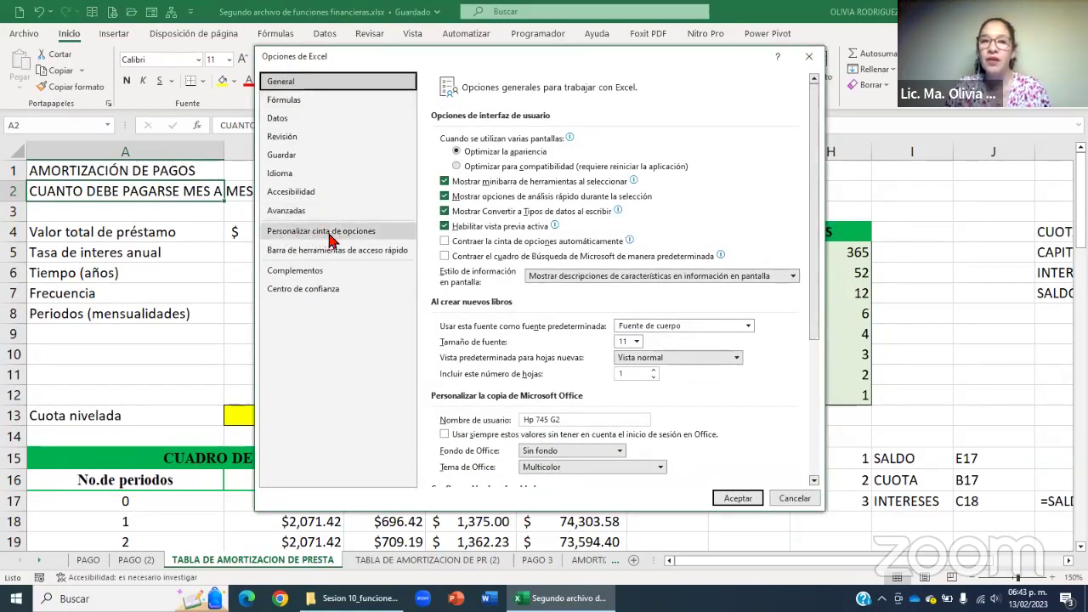
left_click(358, 231)
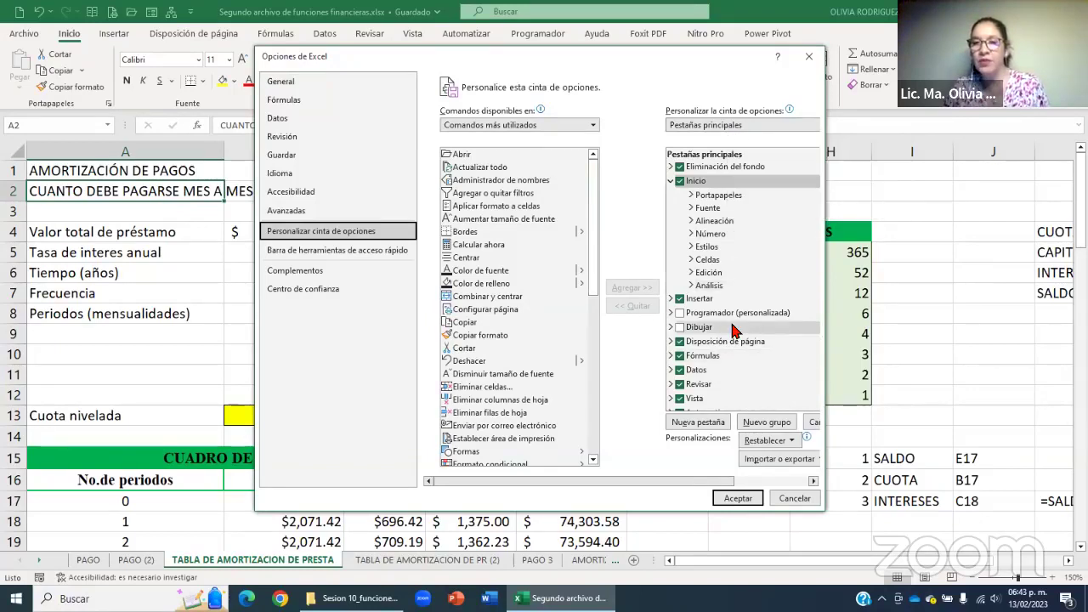
scroll(733, 329, "down", 2)
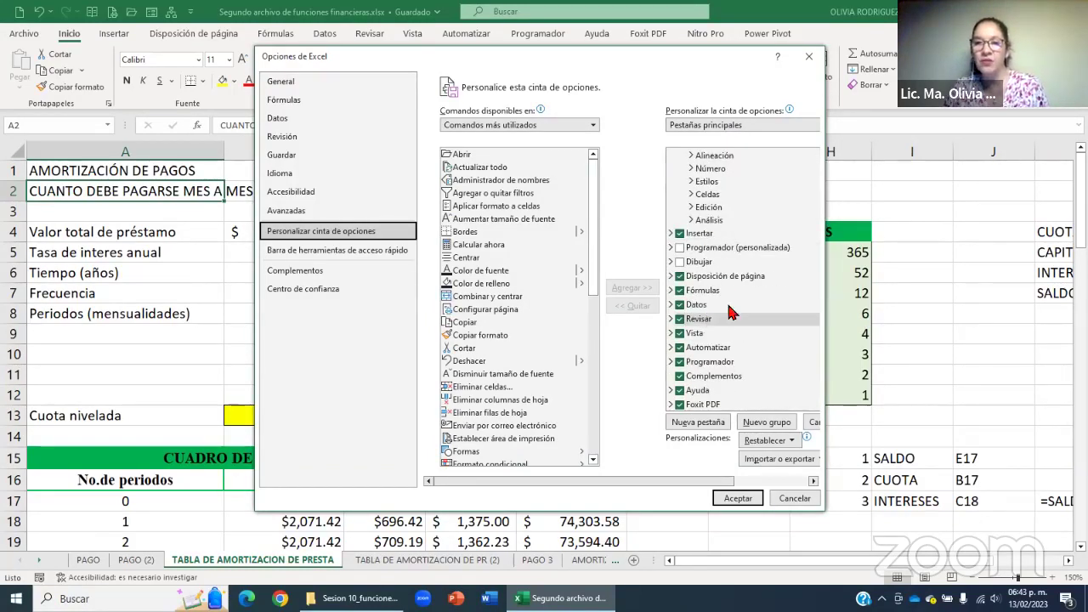
left_click(671, 305)
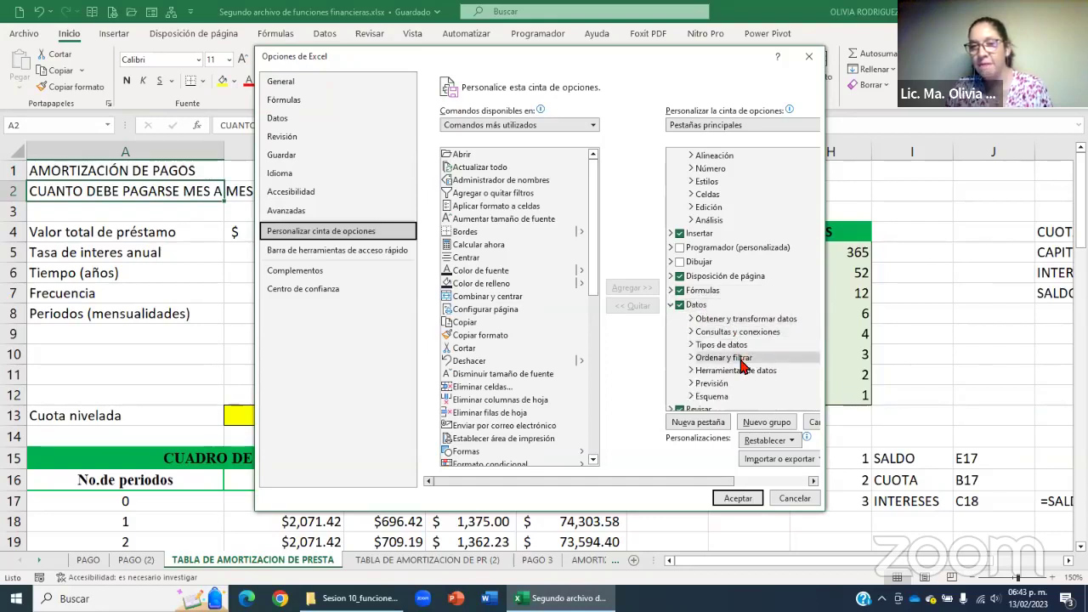
scroll(743, 364, "down", 2)
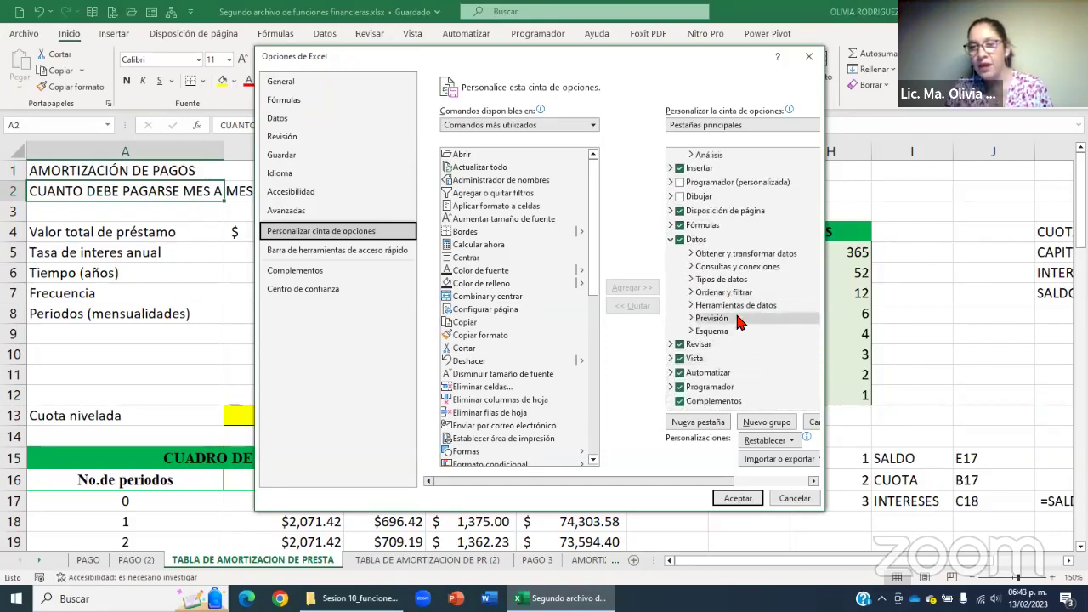
Look through Herramientas de datos down to the Validación de datos commands, then leave the options without changes.
left_click(738, 306)
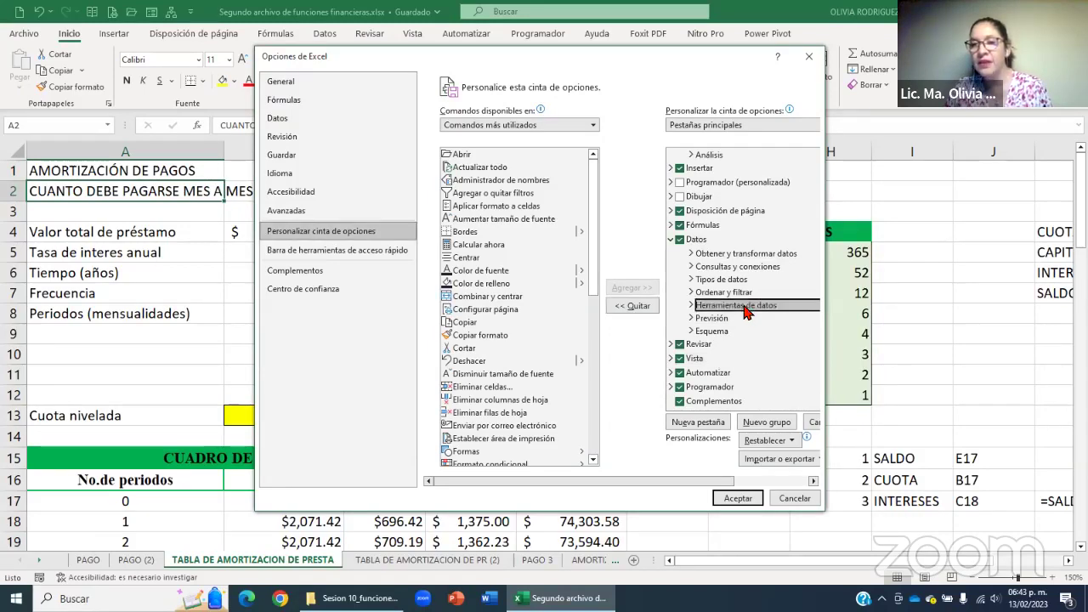
left_click(692, 306)
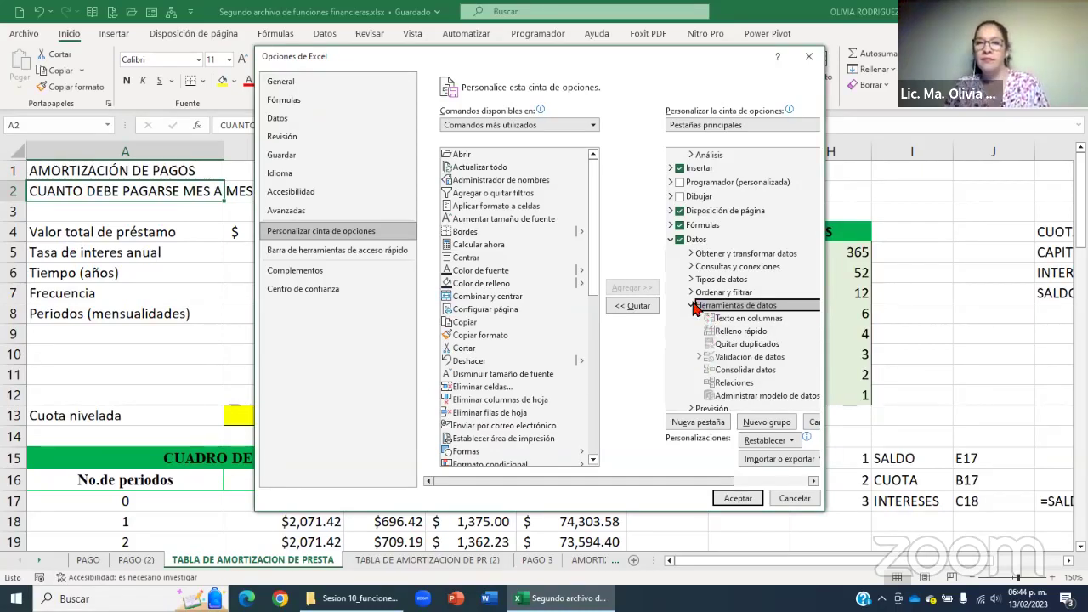
left_click(701, 358)
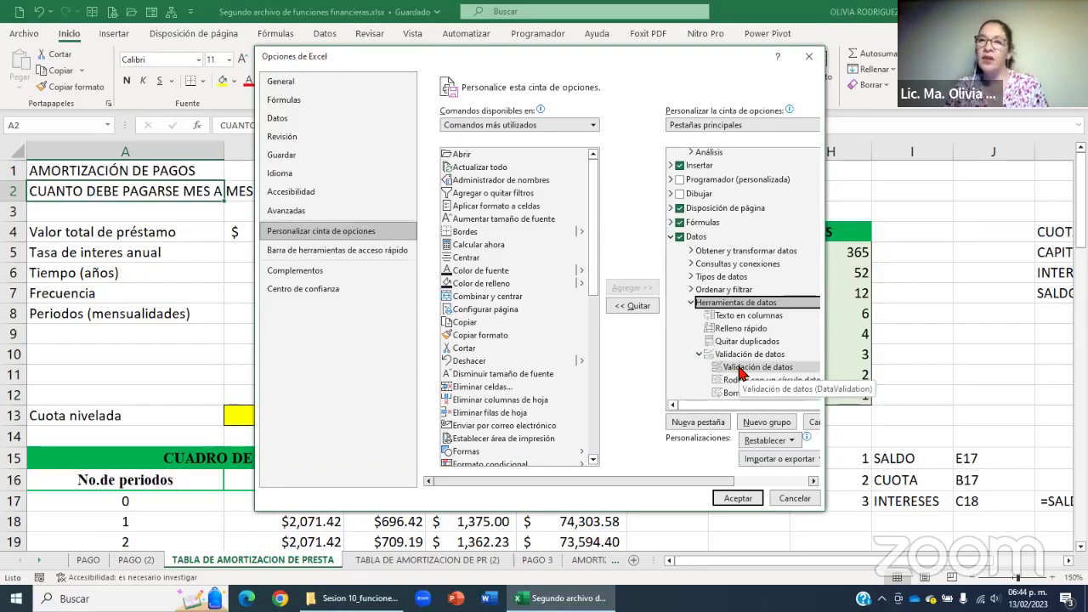
left_click(796, 499)
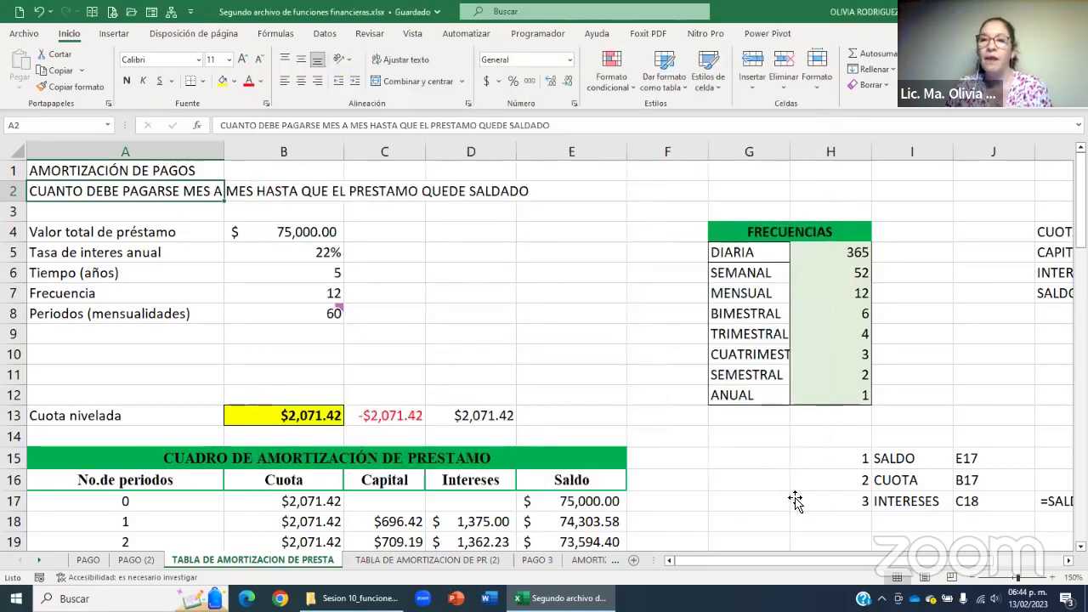
left_click(795, 501)
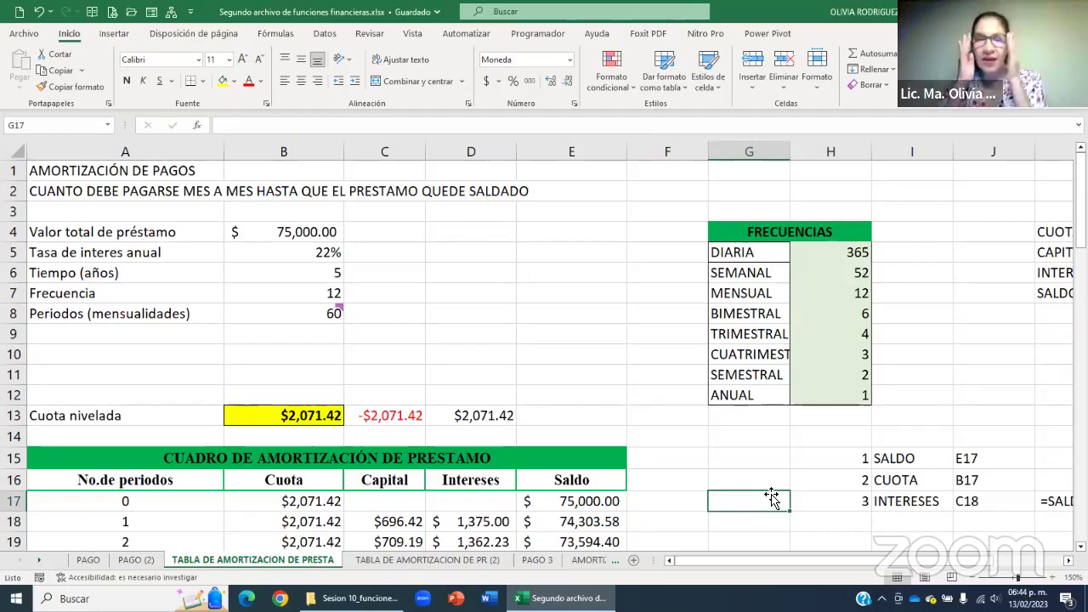
Show the general Excel options once more and close the dialog without changes.
left_click(24, 36)
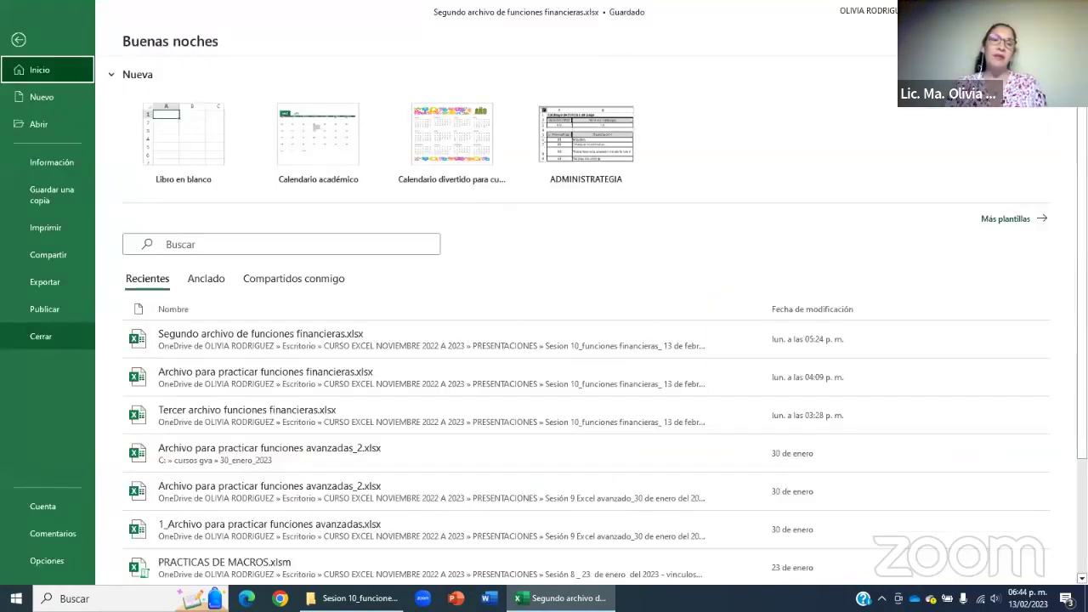
left_click(47, 563)
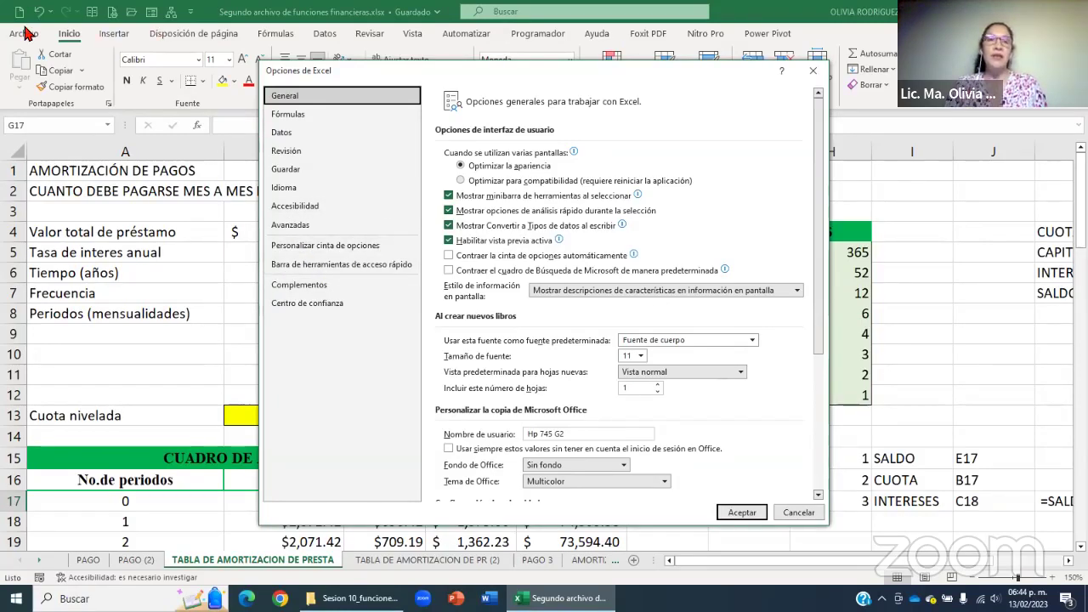
left_click(814, 73)
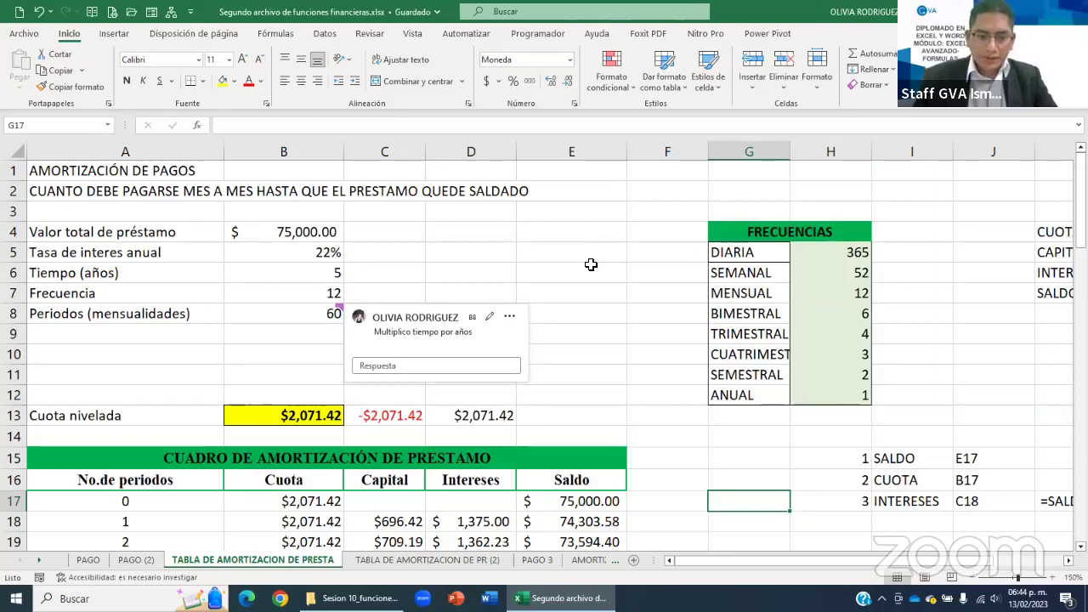
Review the payment frequency values in the FRECUENCIAS table, from DIARIA in H5 down to ANUAL in H12.
left_click(801, 296)
left_click(831, 252)
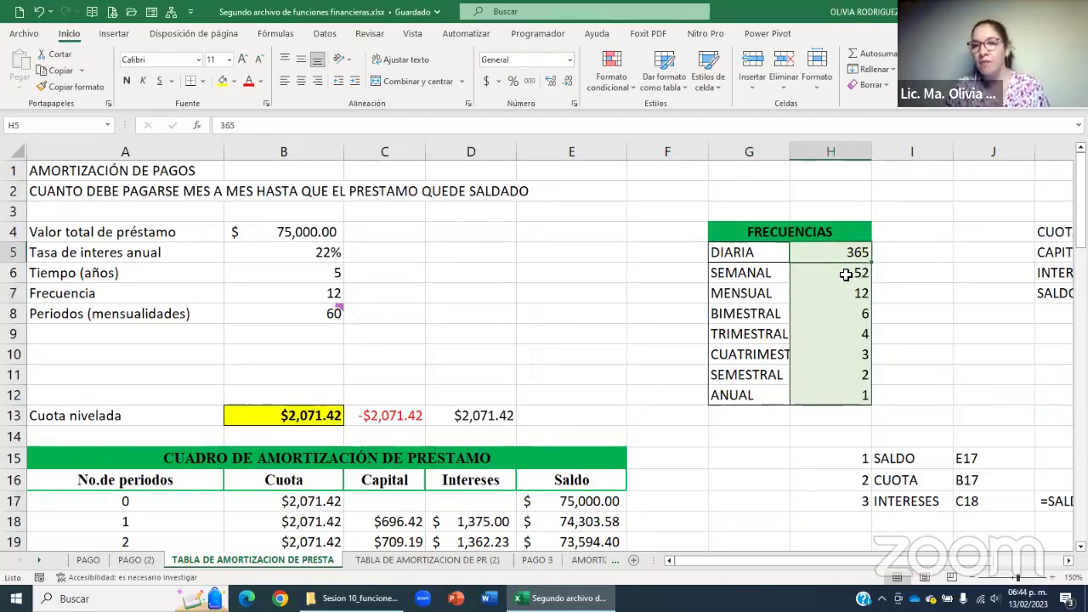
left_click(848, 274)
left_click(848, 294)
left_click(848, 314)
left_click(850, 334)
left_click(856, 355)
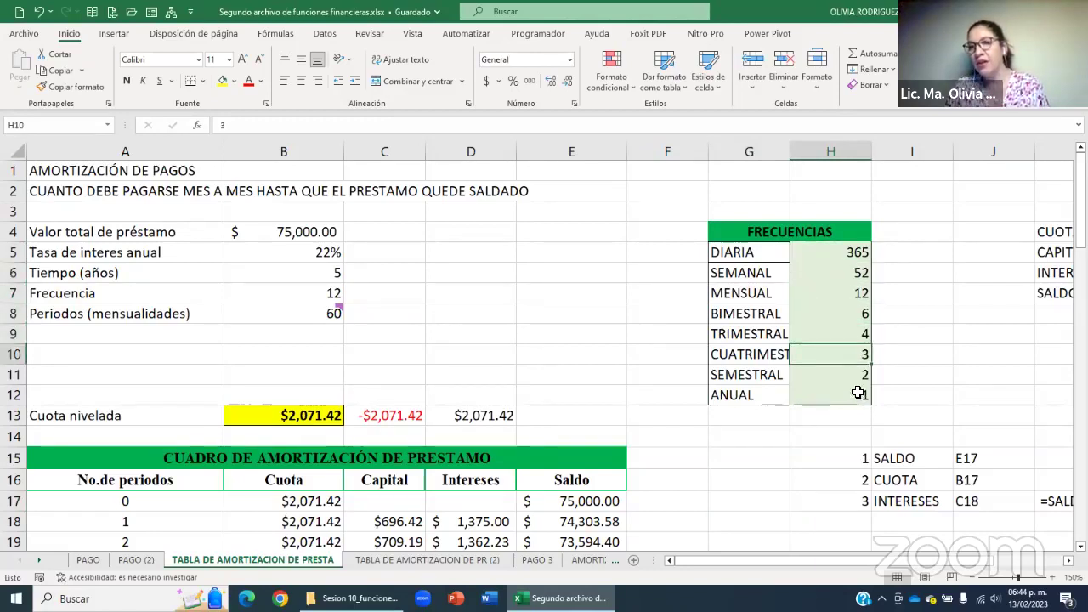
left_click(855, 394)
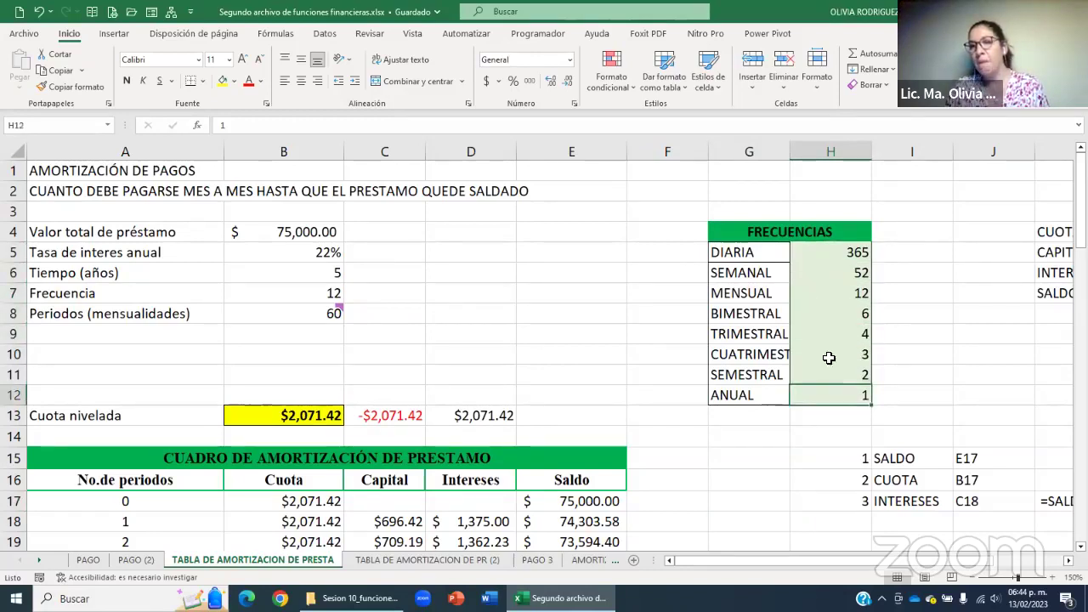
left_click(830, 253)
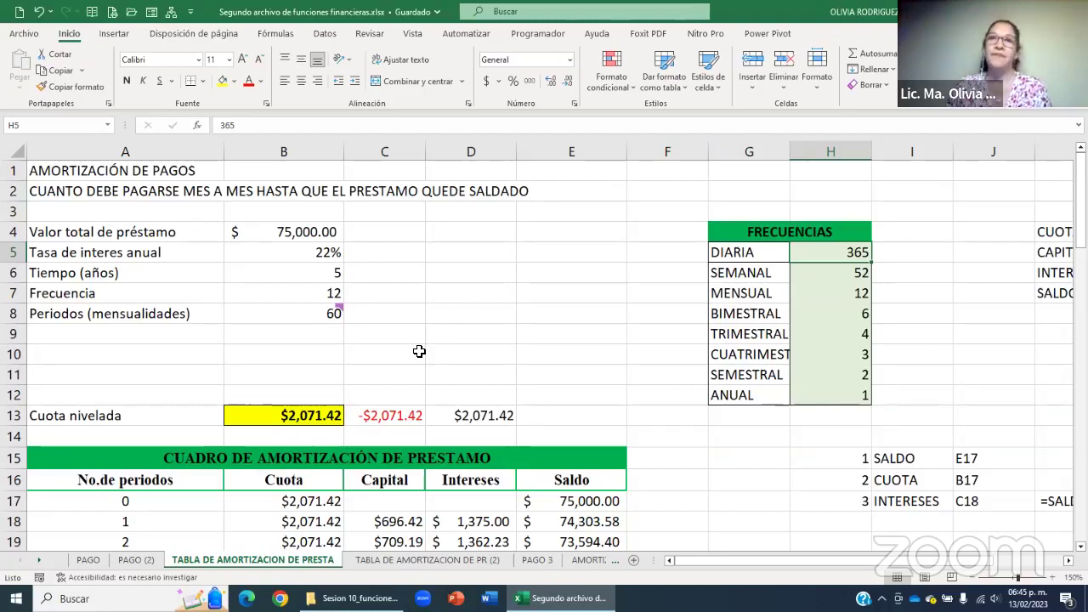
left_click(528, 362)
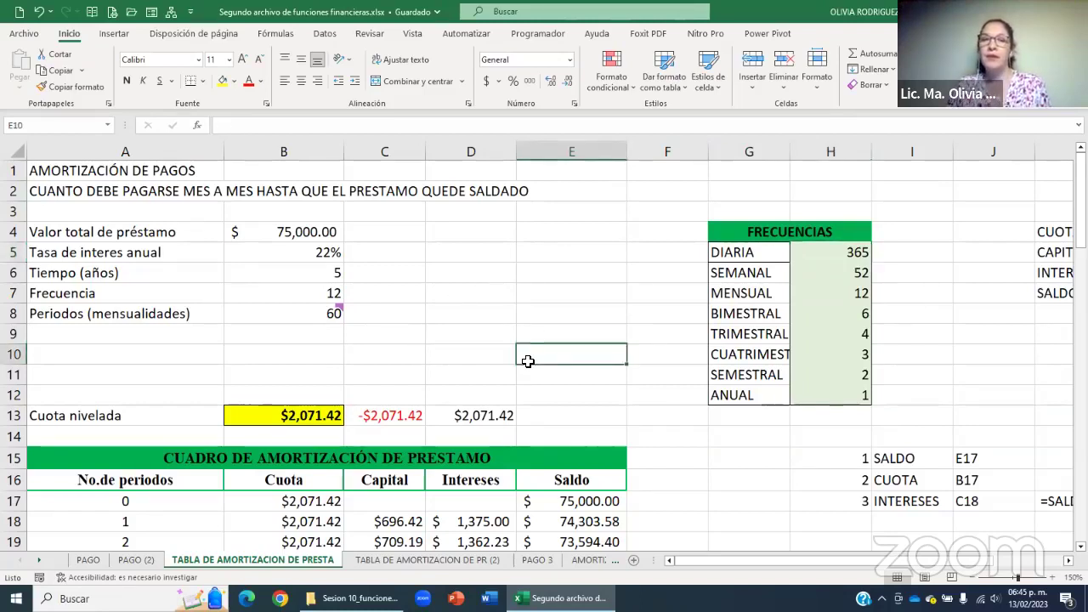
left_click(446, 281)
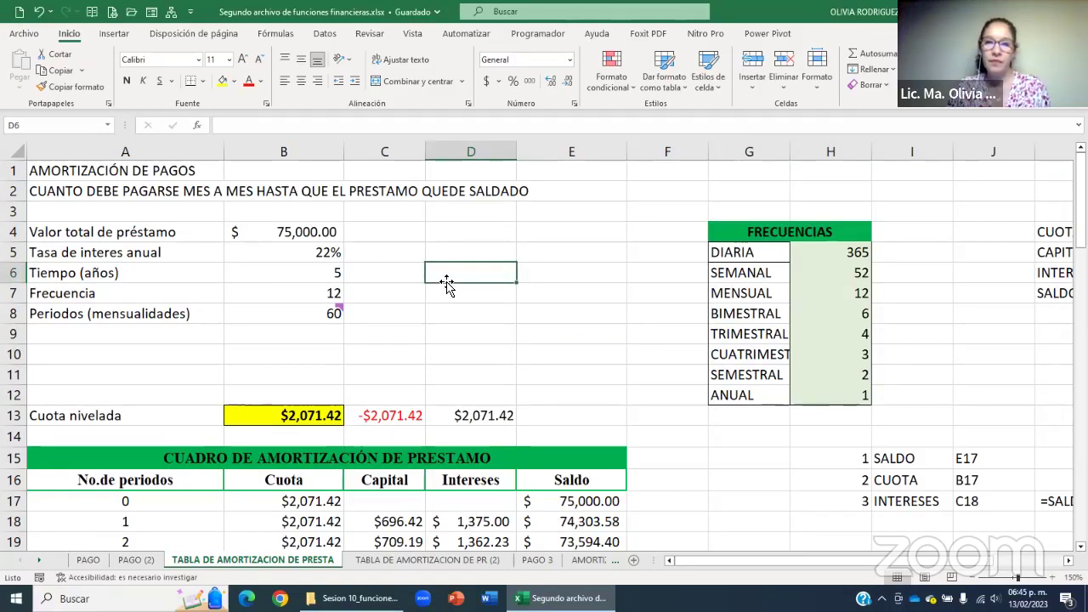
left_click(467, 353)
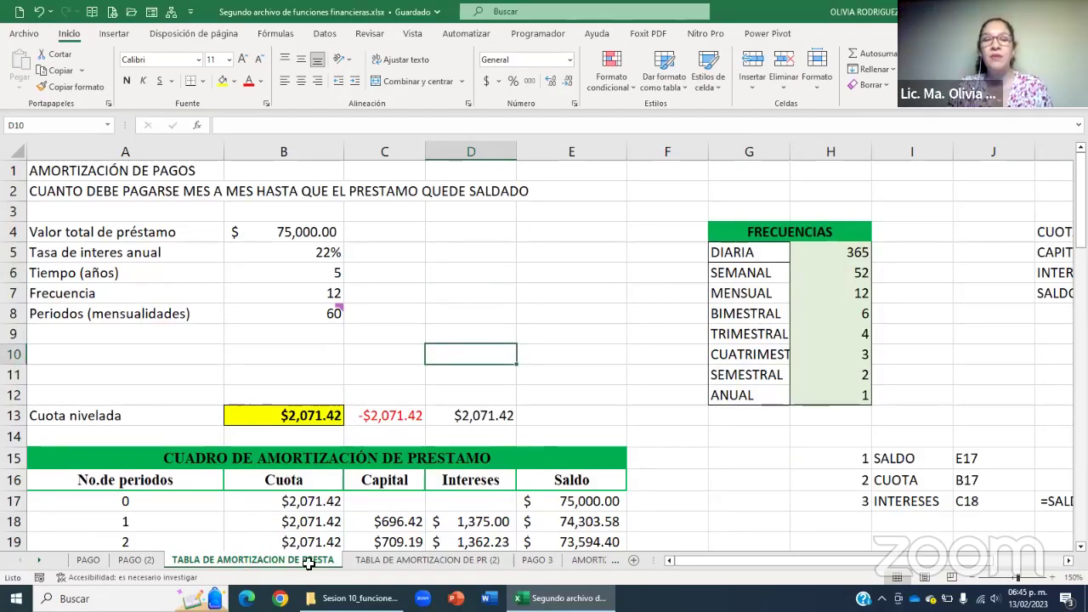
left_click(601, 295)
Review the frequency names in the FRECUENCIAS table, from ANUAL in G12 up to DIARIA in G5, ending on MENSUAL.
left_click(765, 236)
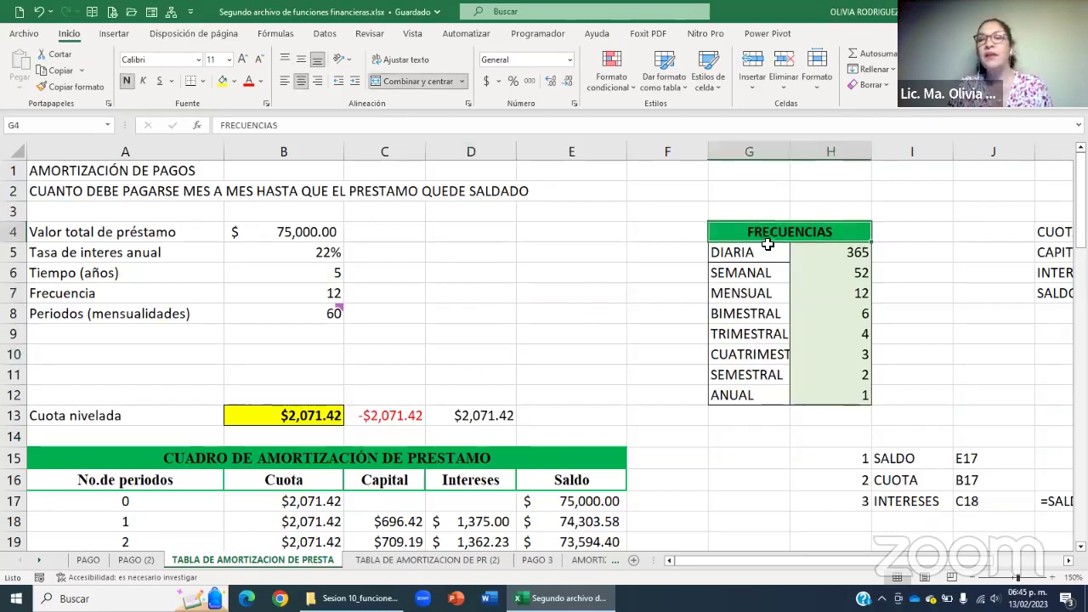
left_click(775, 464)
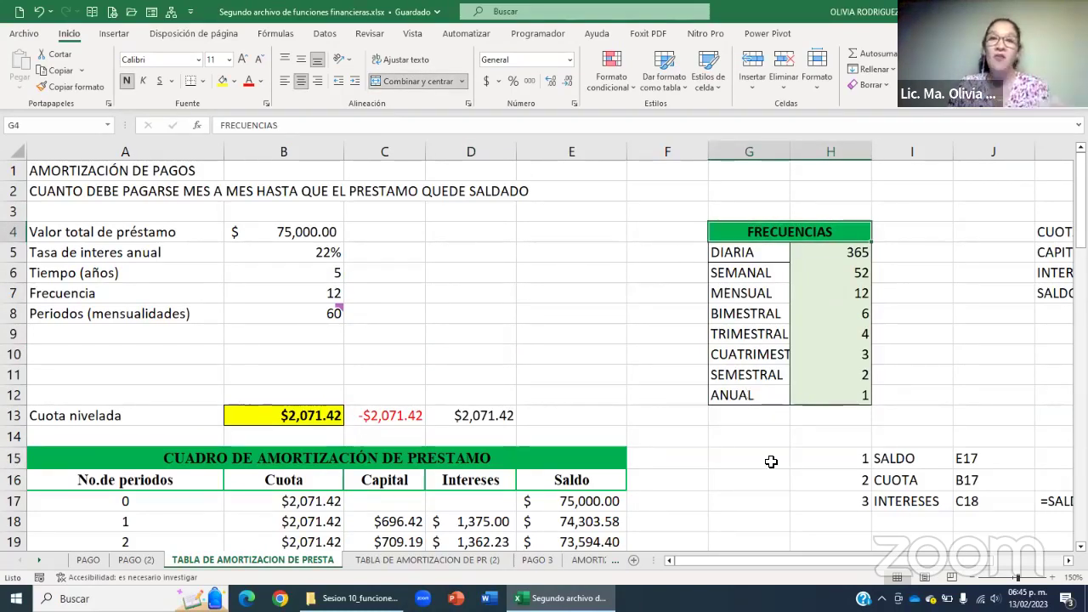
left_click(749, 394)
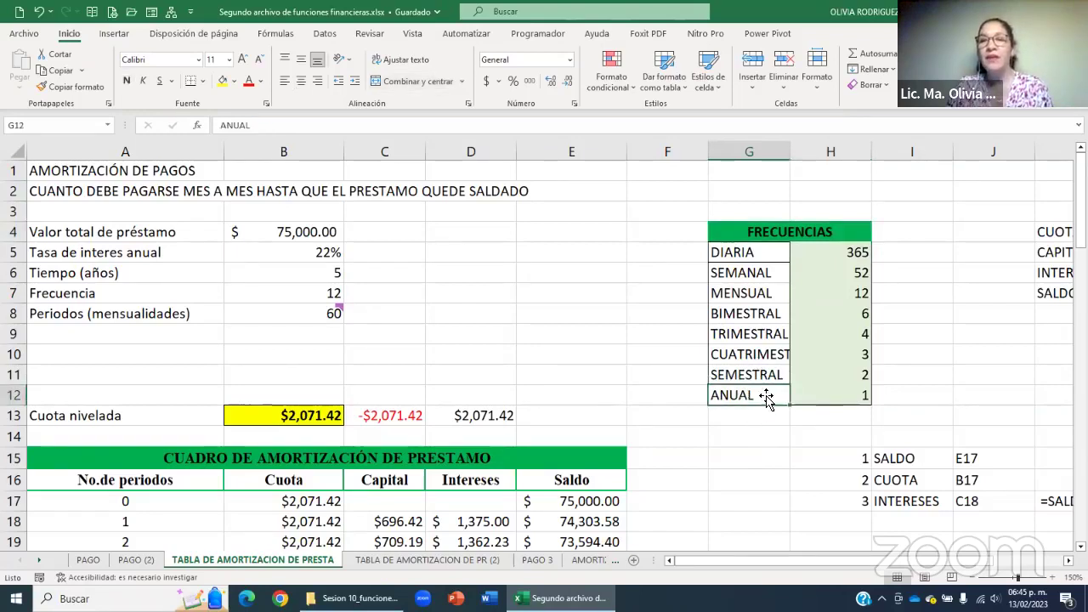
left_click(754, 374)
left_click(753, 360)
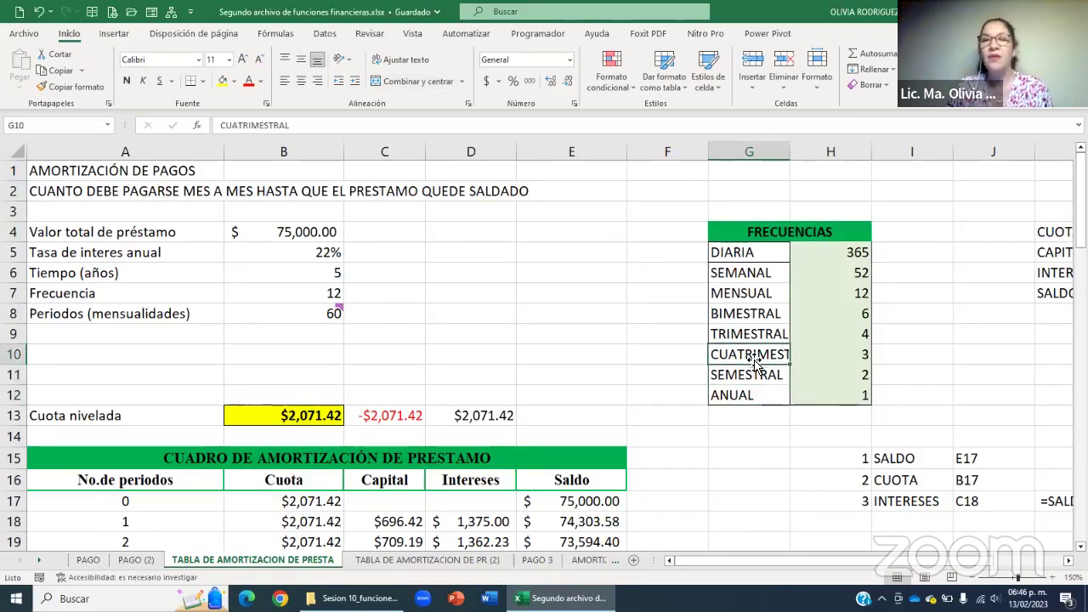
left_click(749, 340)
left_click(745, 317)
left_click(741, 299)
left_click(734, 272)
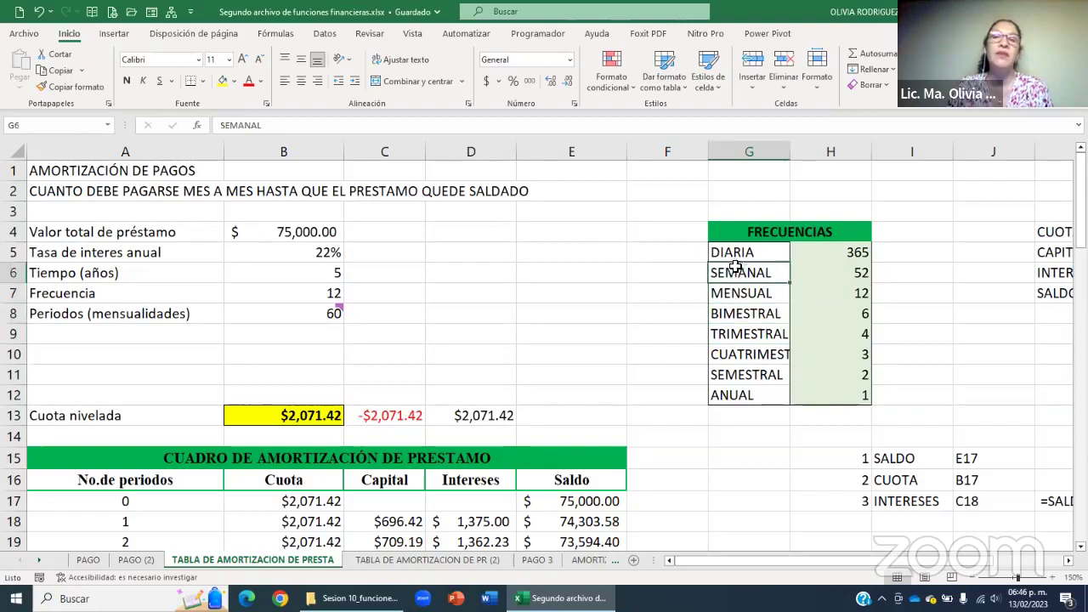
left_click(734, 252)
left_click(740, 293)
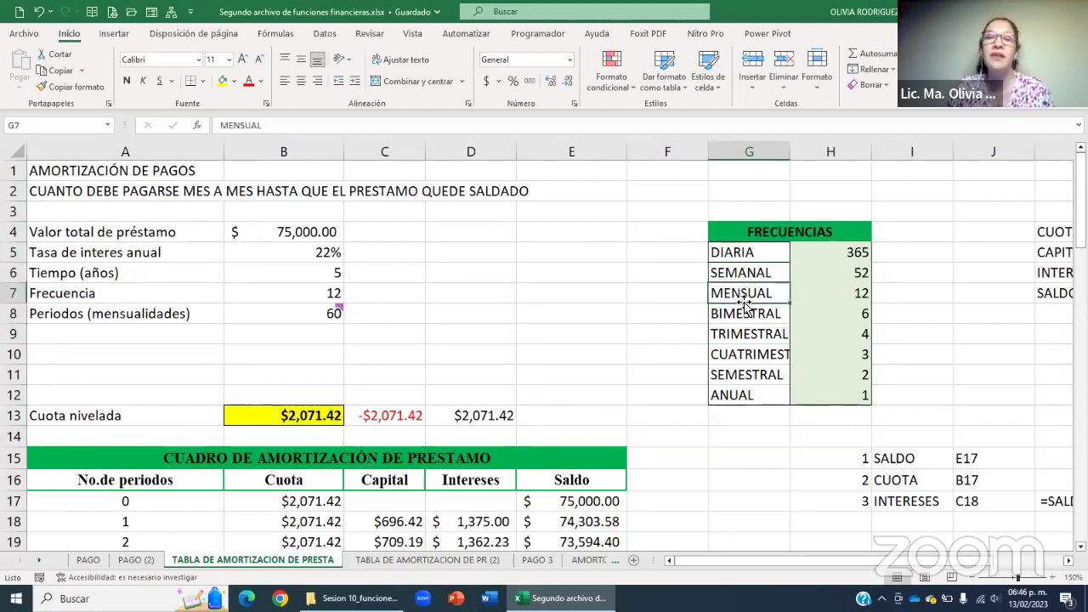
key("Up")
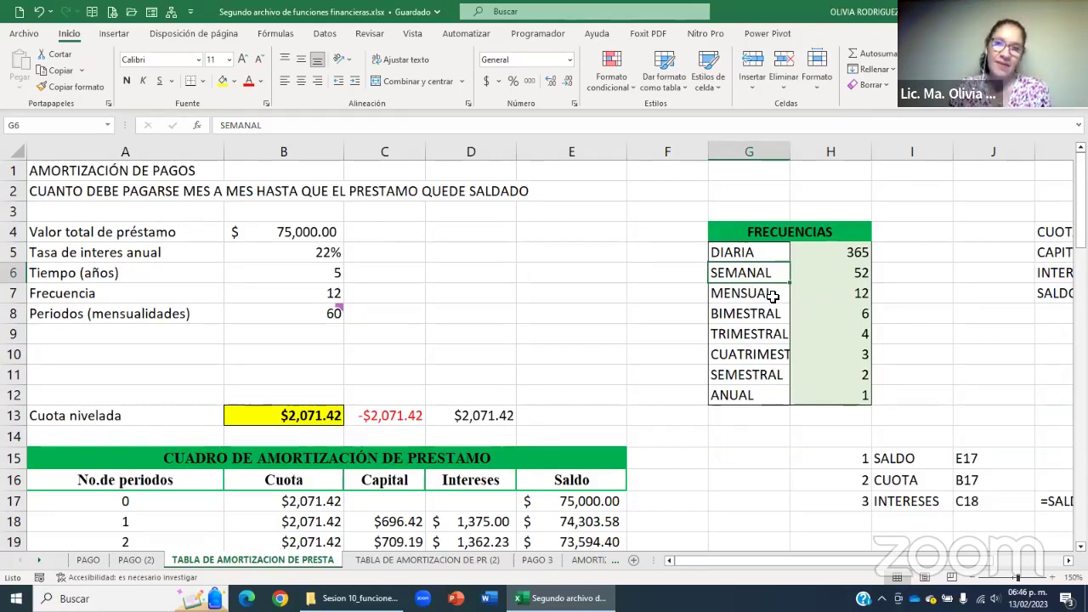
left_click(770, 295)
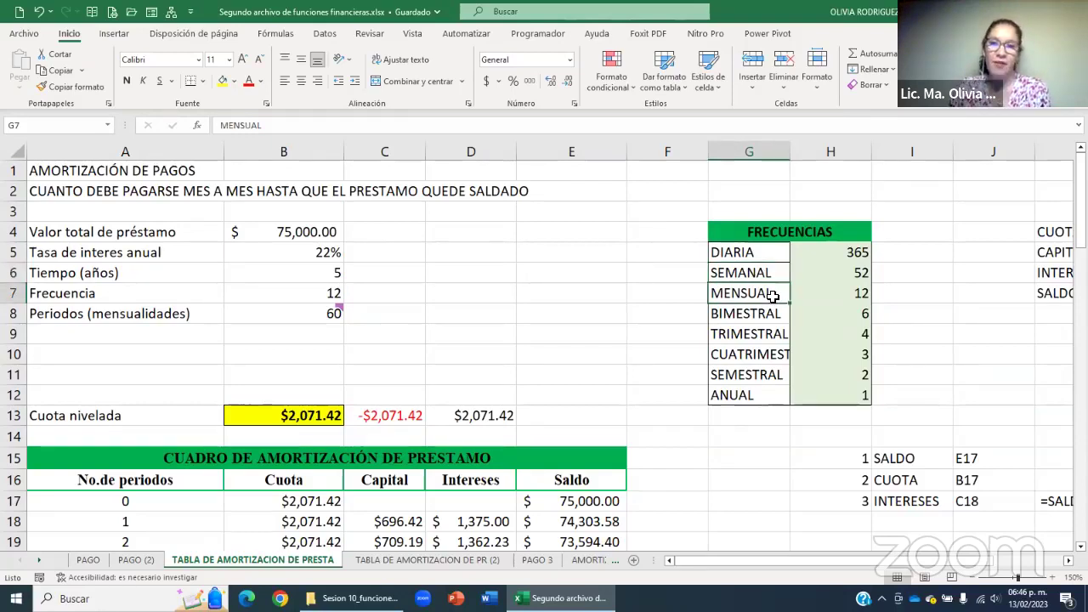
Review the loan data in rows 4 to 7: Valor total de préstamo, Tasa de interes anual, Tiempo and Frecuencia.
left_click(473, 356)
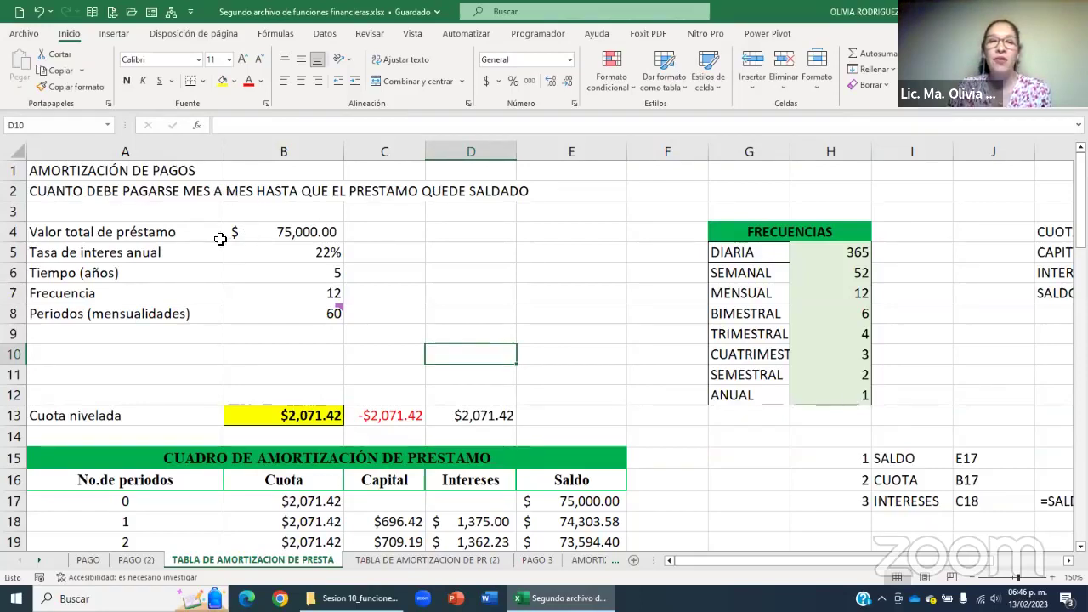
left_click(299, 226)
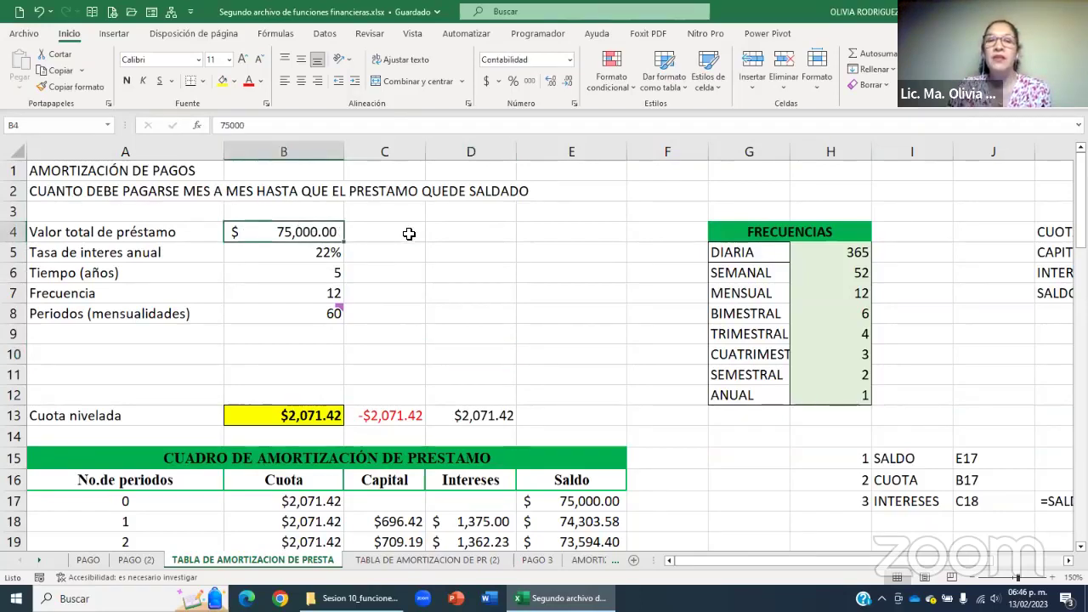
left_click(121, 253)
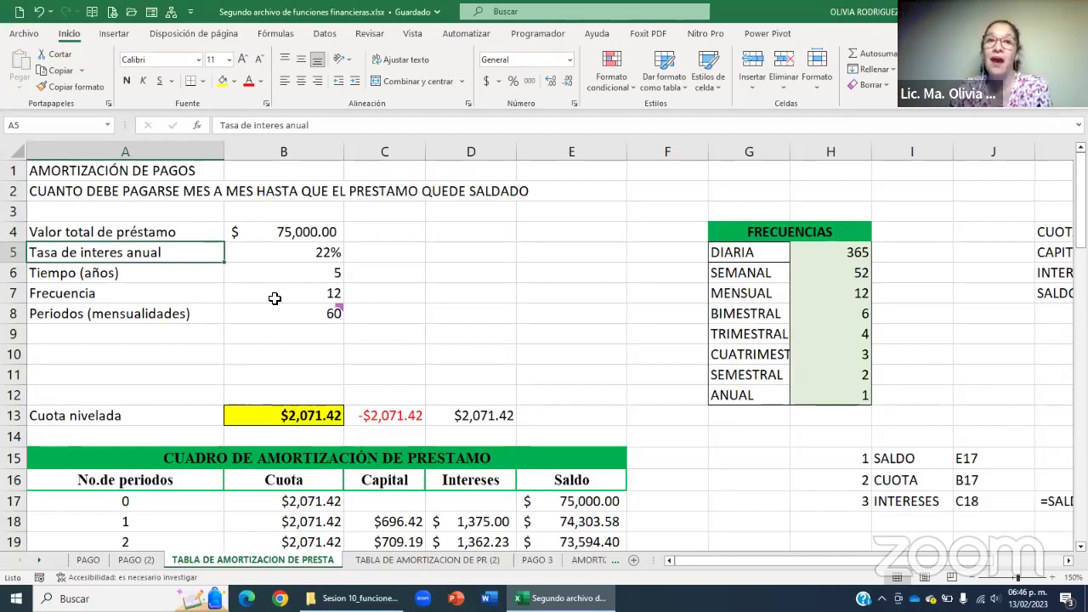
left_click(317, 253)
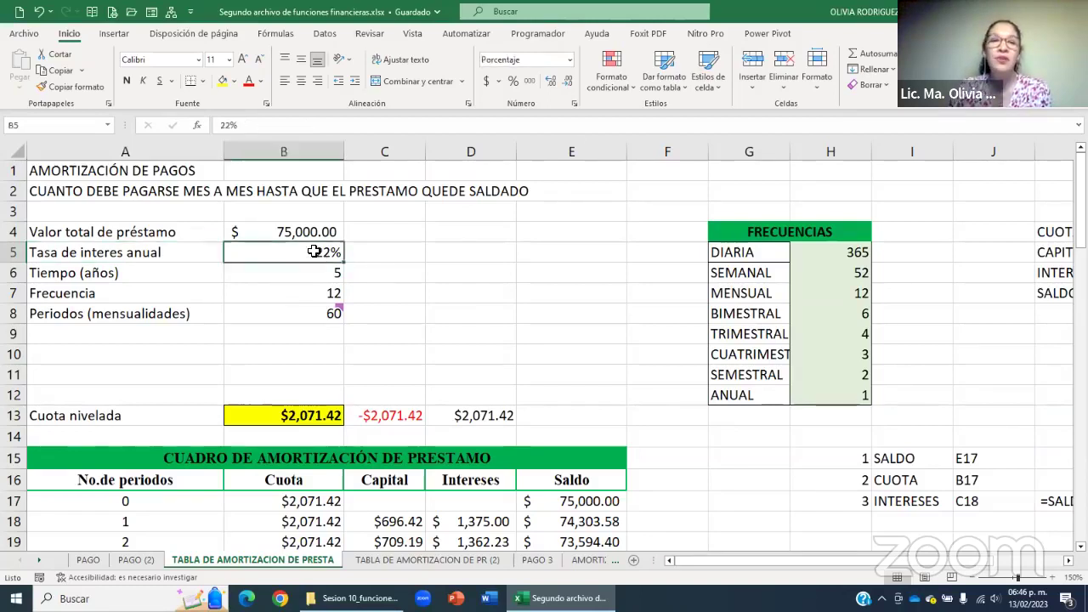
left_click(136, 274)
left_click(270, 273)
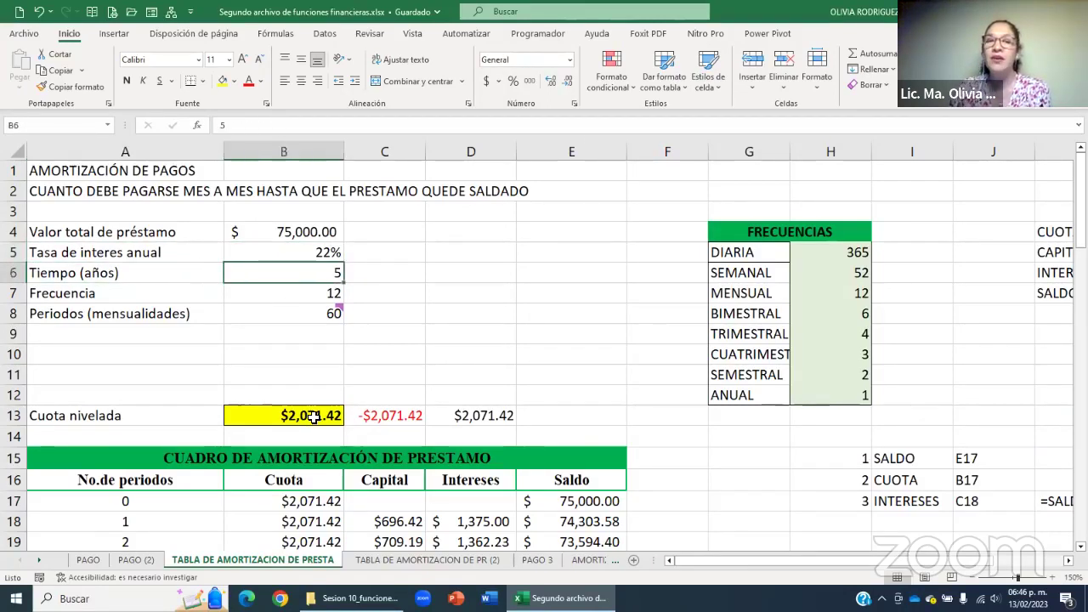
left_click(132, 296)
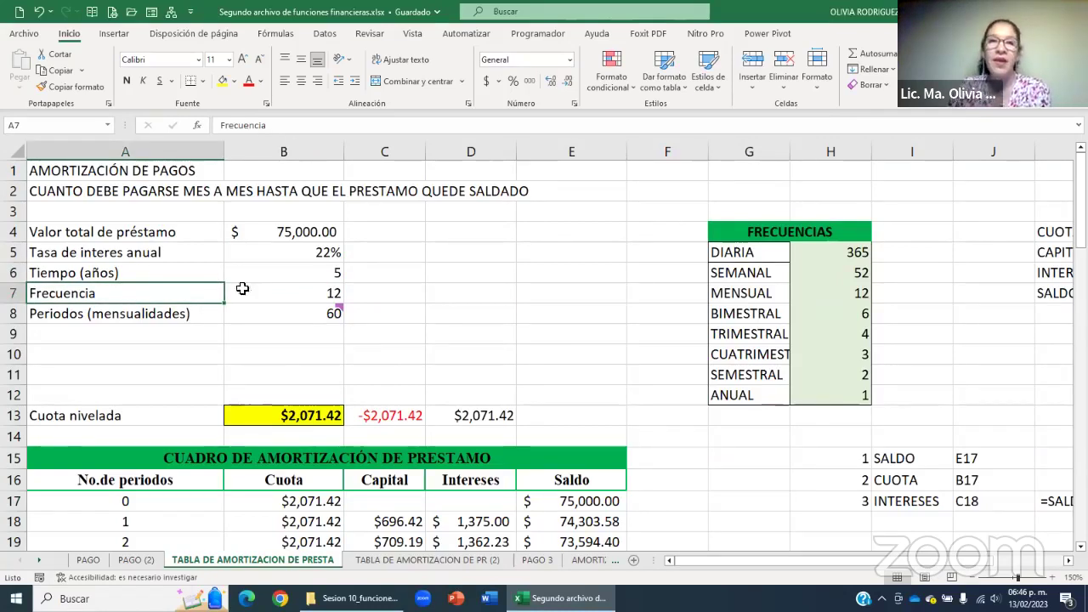
left_click(288, 294)
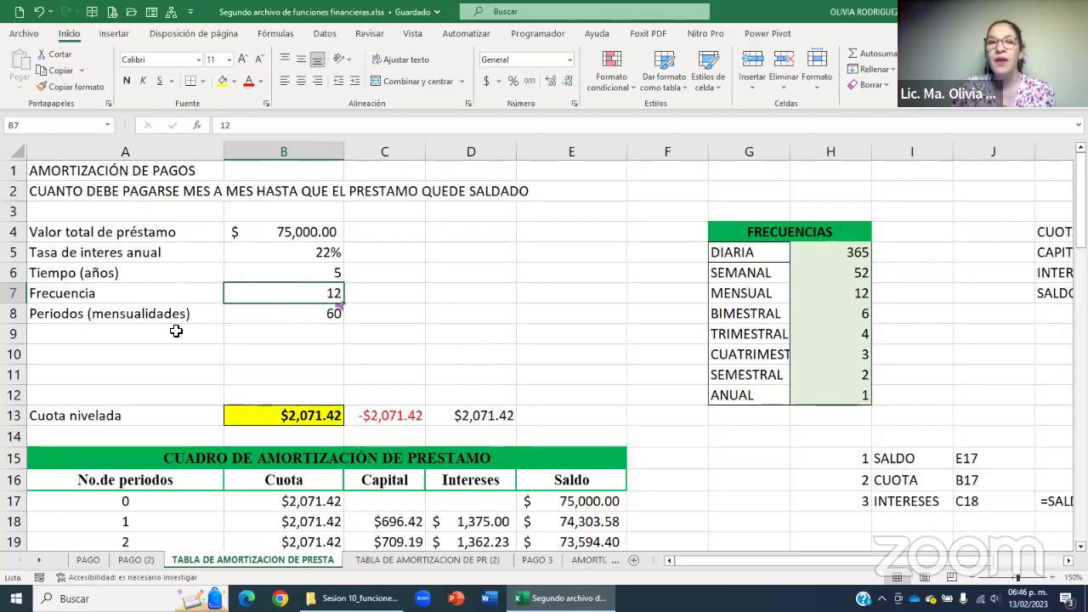
Examine the Periodos (mensualidades) value in B8 with its comment and relate it to Tiempo in B6 and Frecuencia in B7.
left_click(287, 315)
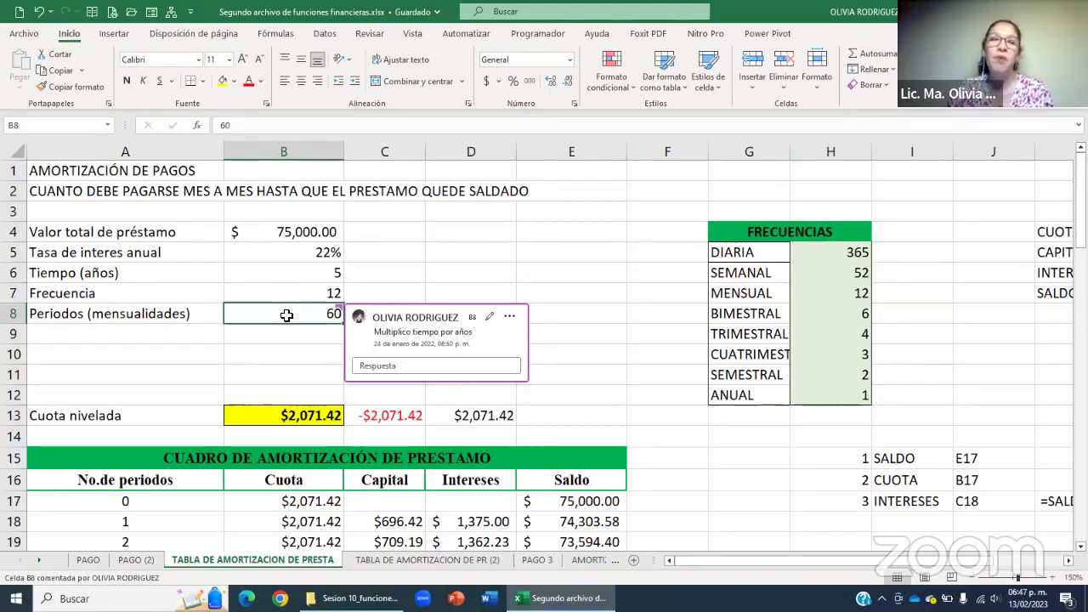
left_click(48, 276)
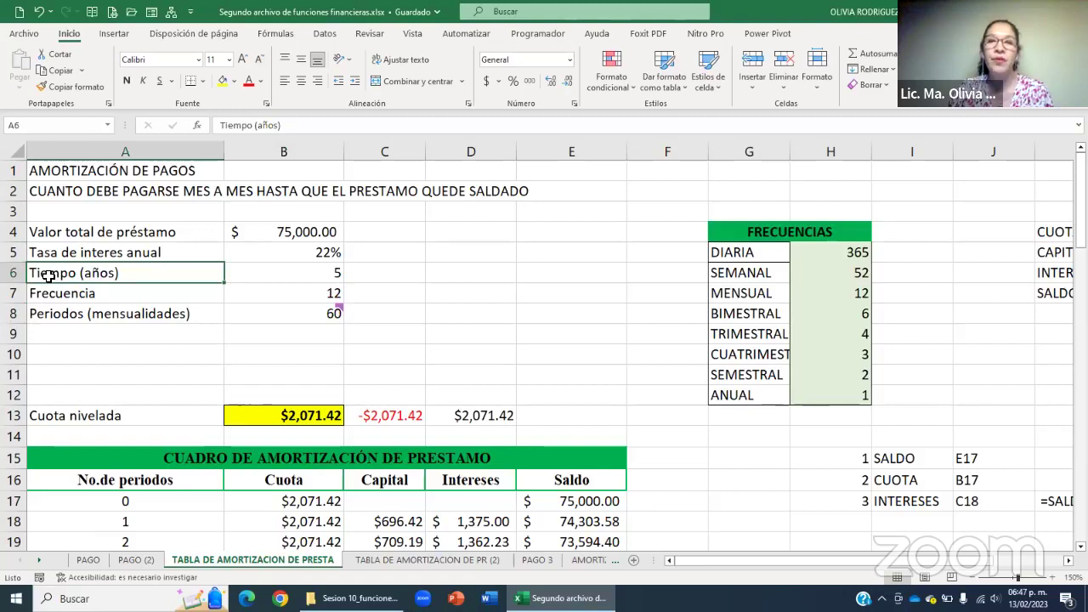
left_click(277, 310)
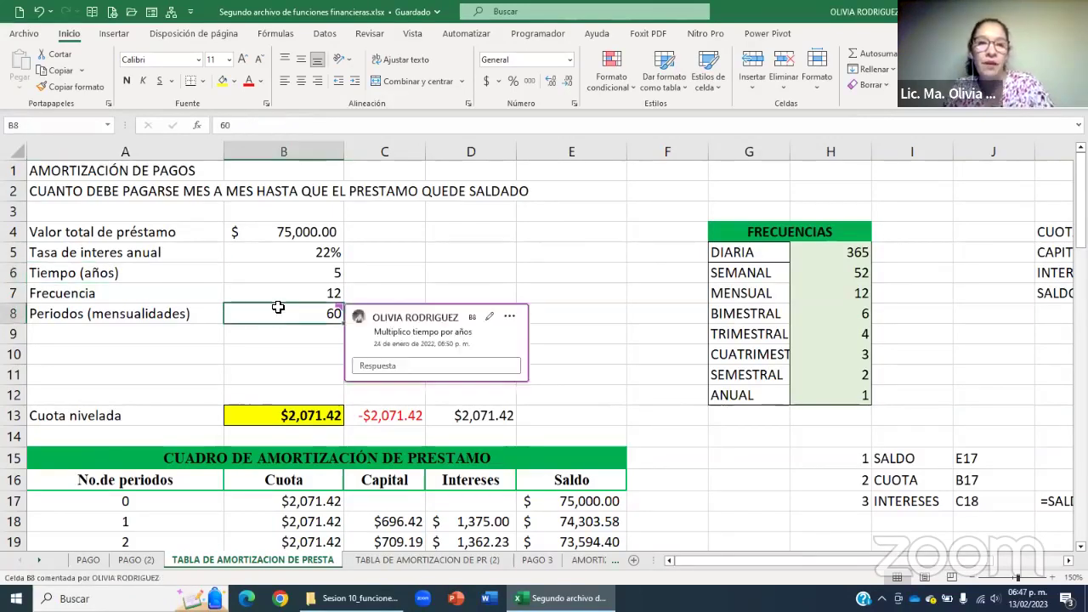
double_click(280, 309)
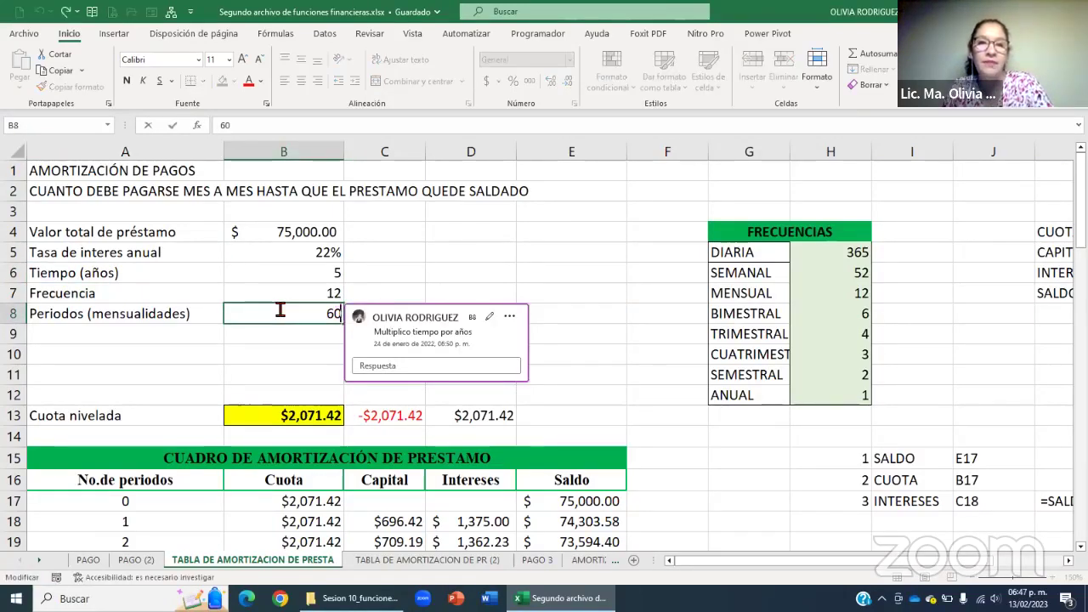
key("Escape")
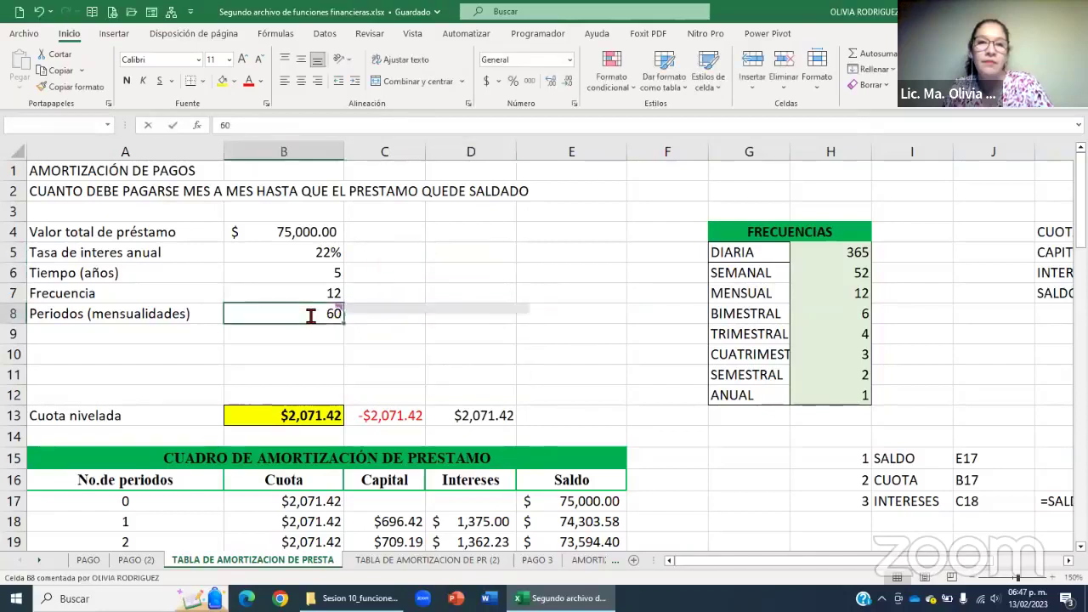
double_click(311, 315)
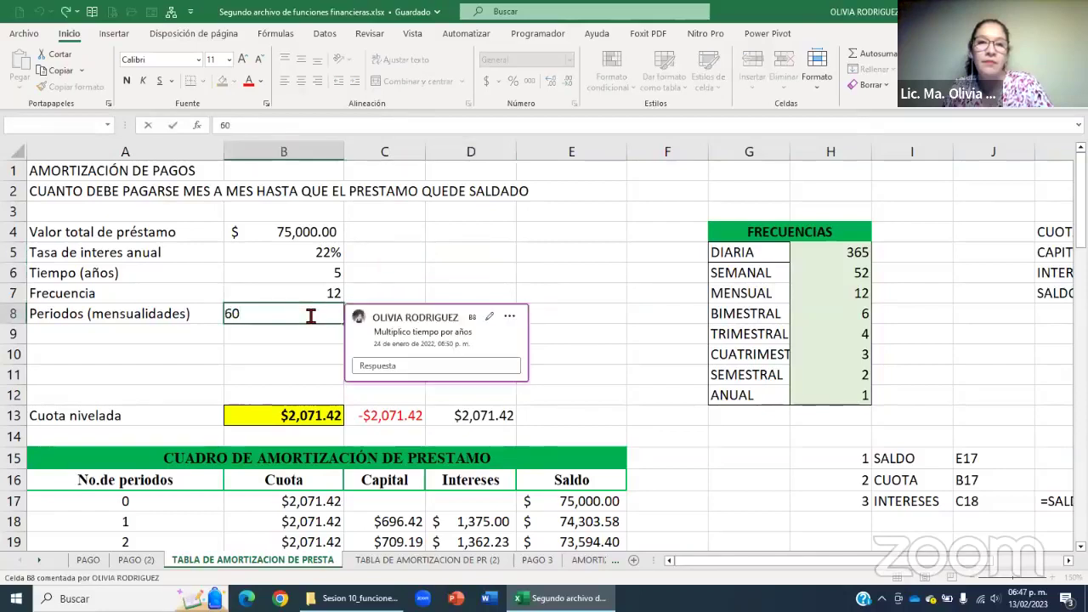
left_click(411, 290)
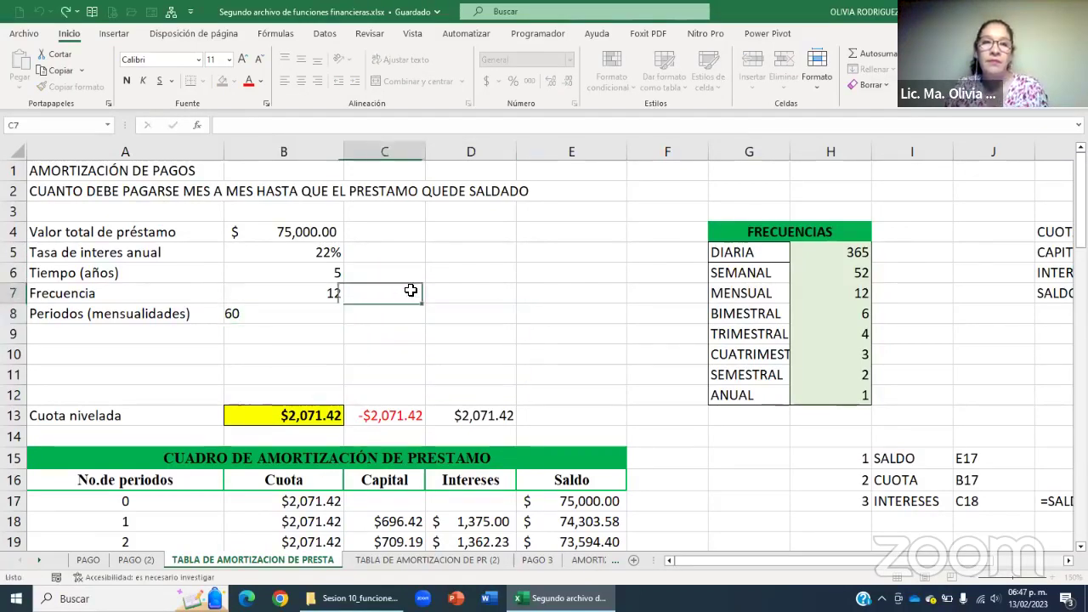
left_click(158, 294)
left_click(270, 314)
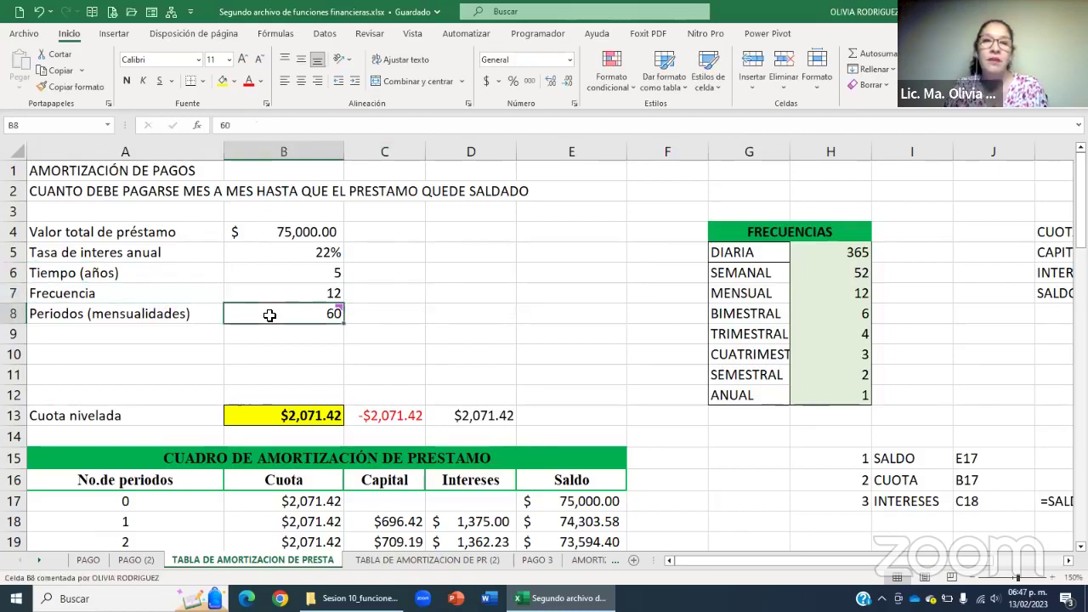
left_click(289, 278)
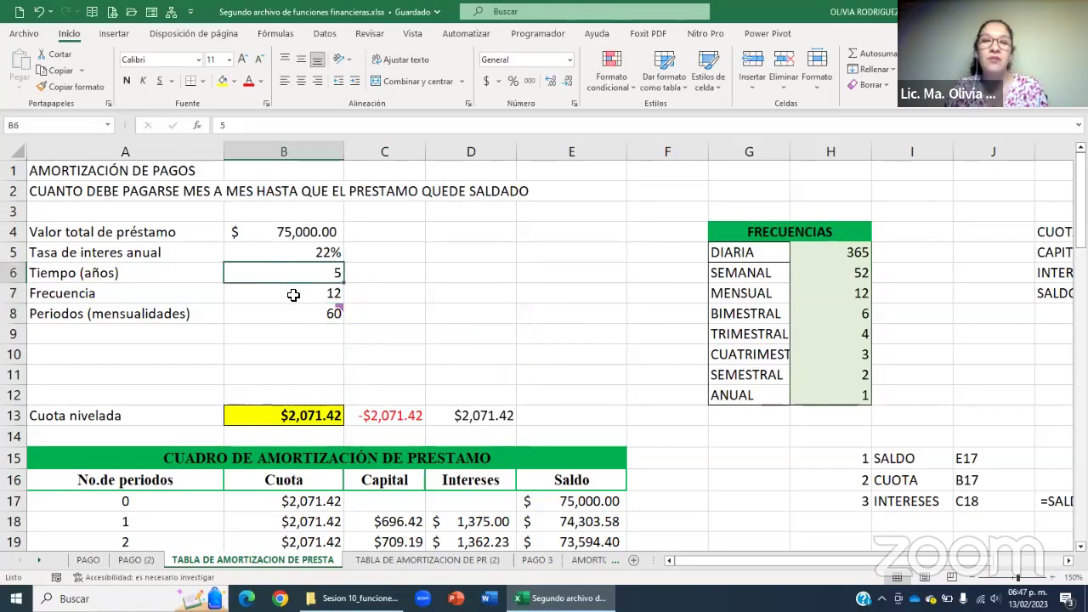
left_click(291, 293)
left_click(290, 276)
left_click(291, 294)
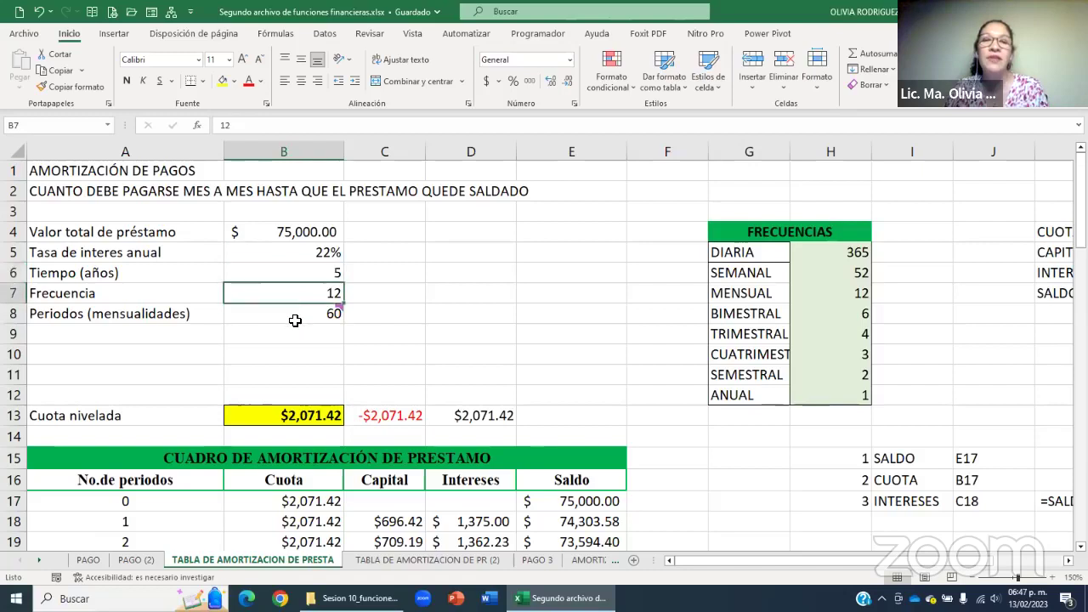
key("Return")
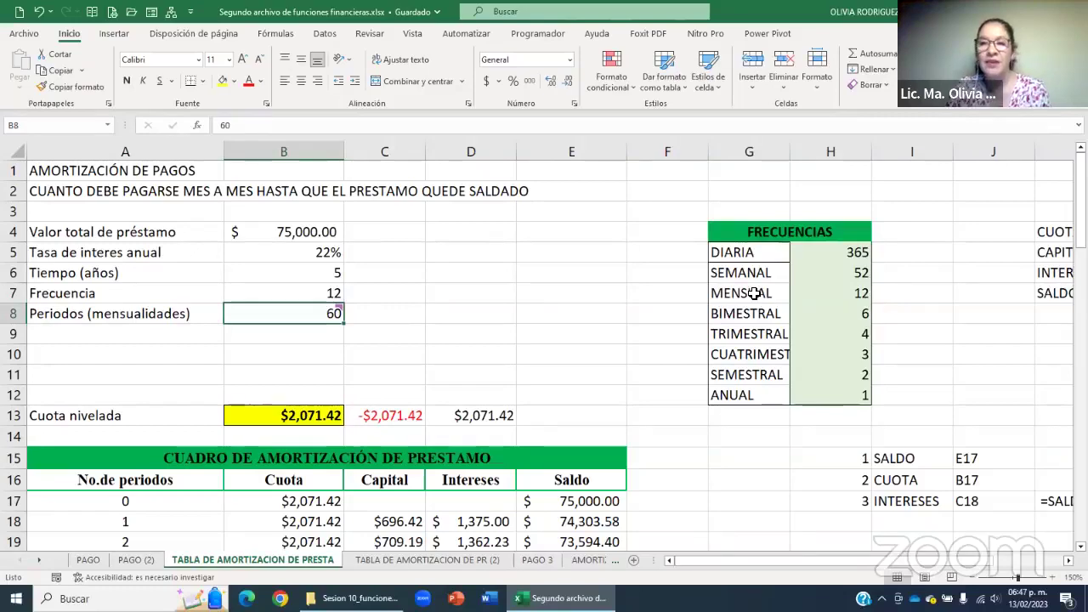
Check the PAGO formula for the Cuota nivelada in B13 and clear the duplicate formula from D13.
scroll(502, 324, "down", 2)
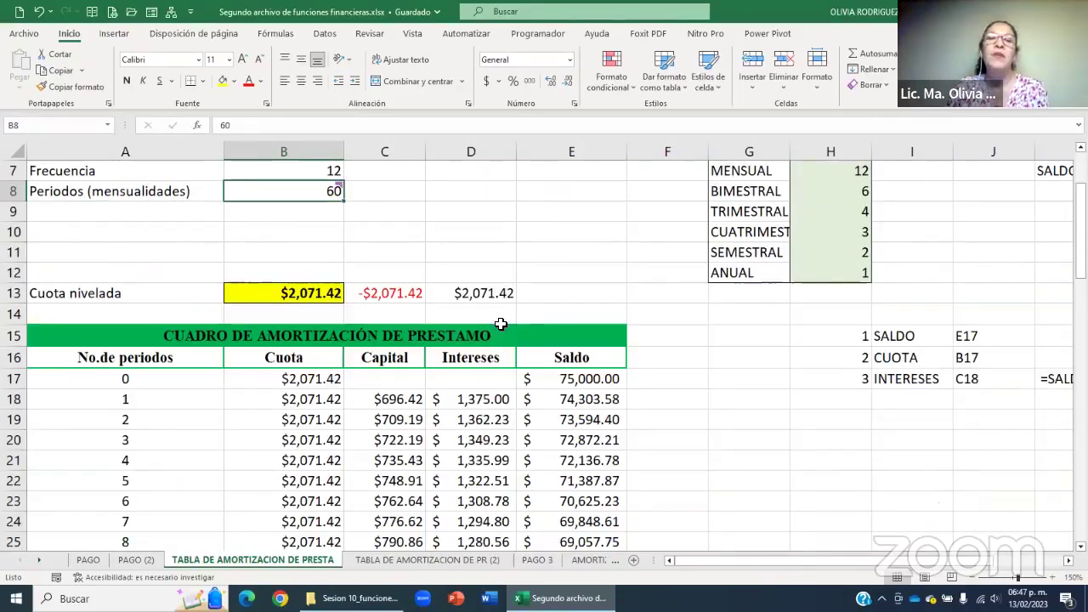
left_click(106, 291)
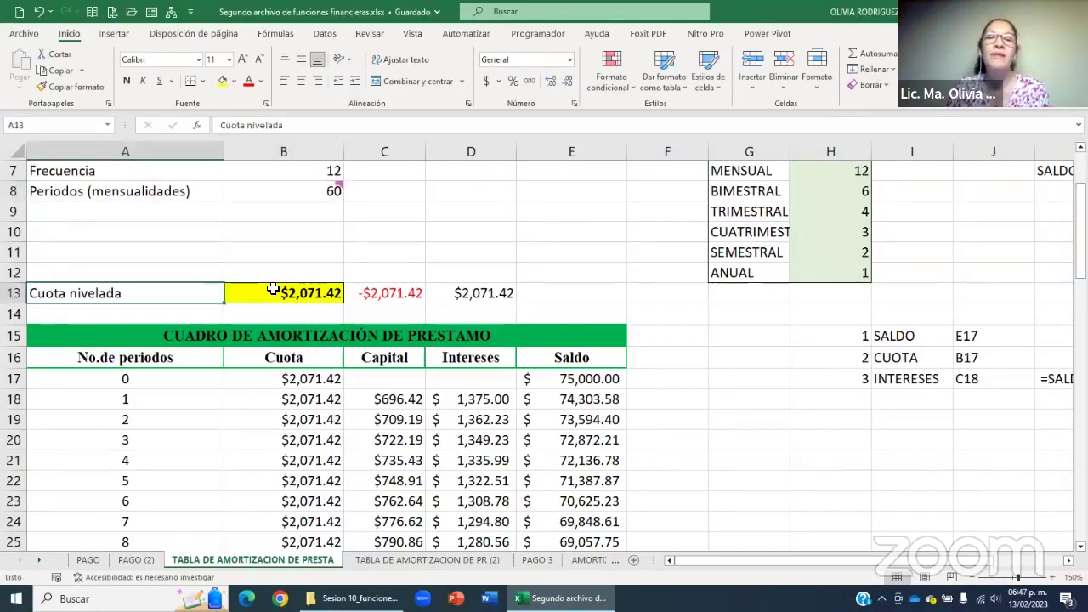
left_click(277, 292)
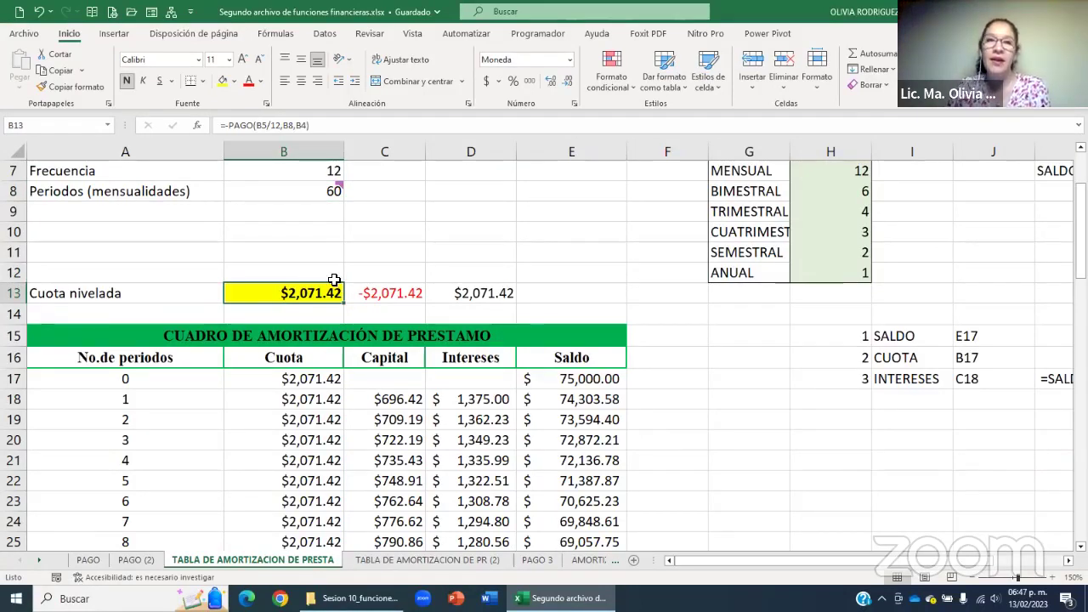
left_click(470, 252)
left_click(307, 293)
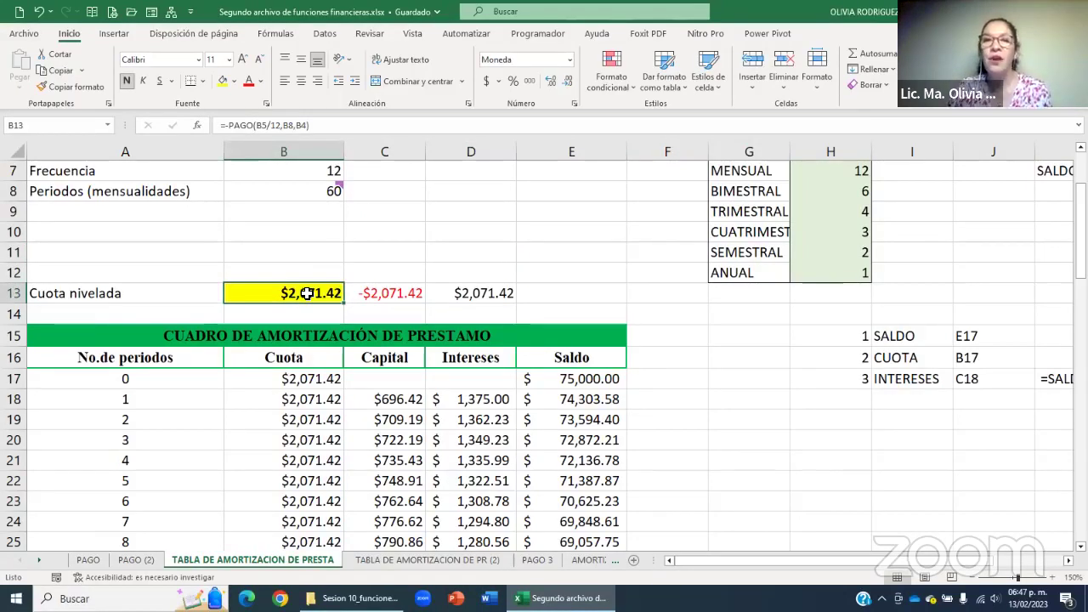
left_click(497, 304)
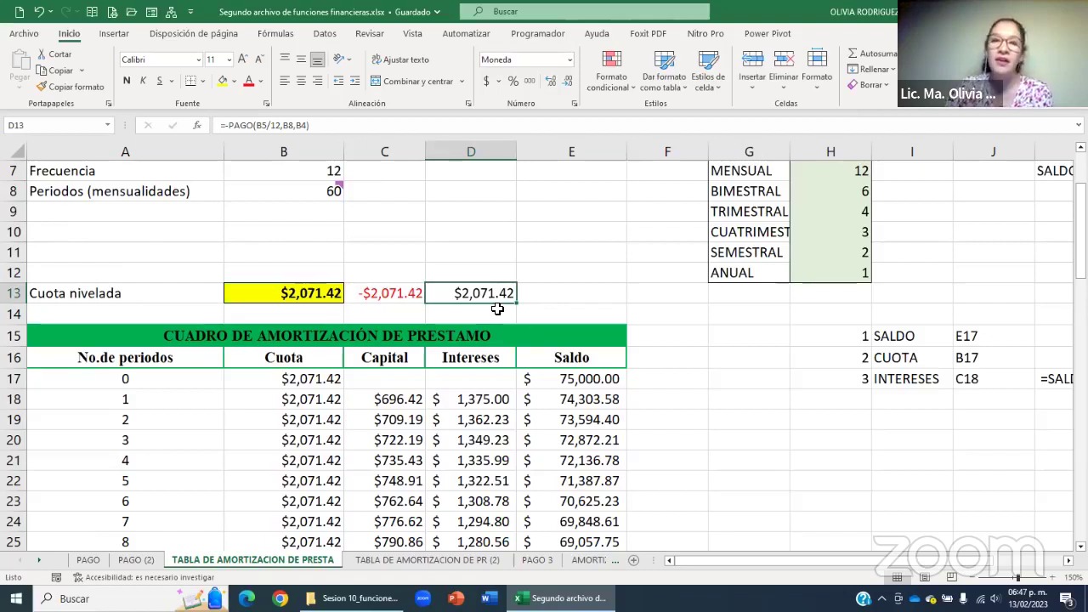
key("Delete")
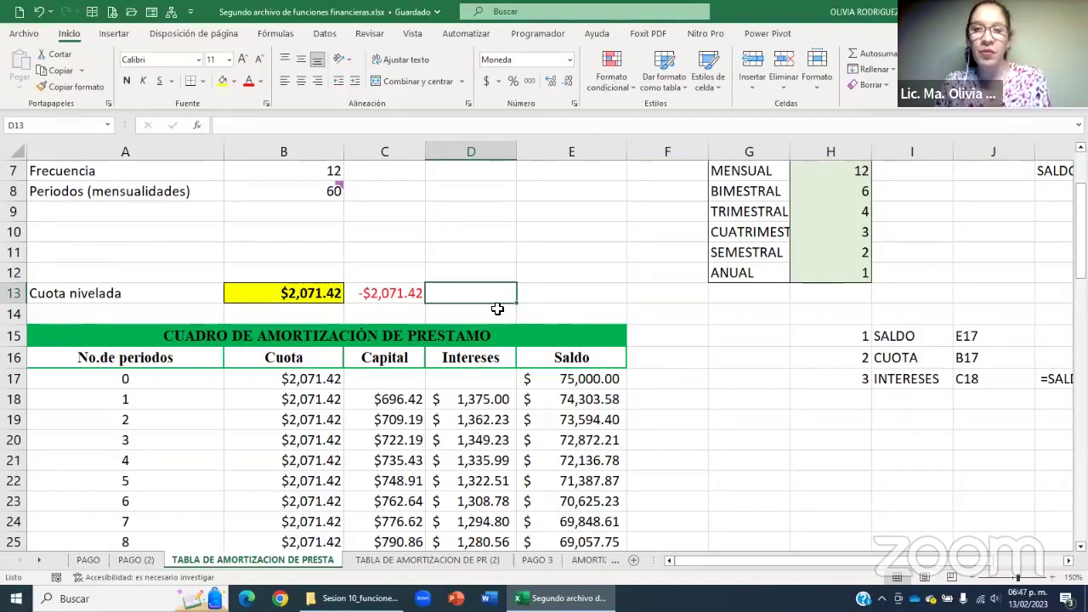
Enter =PAGO(B5,B8,B4) in D13, using the annual interest rate, the periods and the total loan value.
type("=")
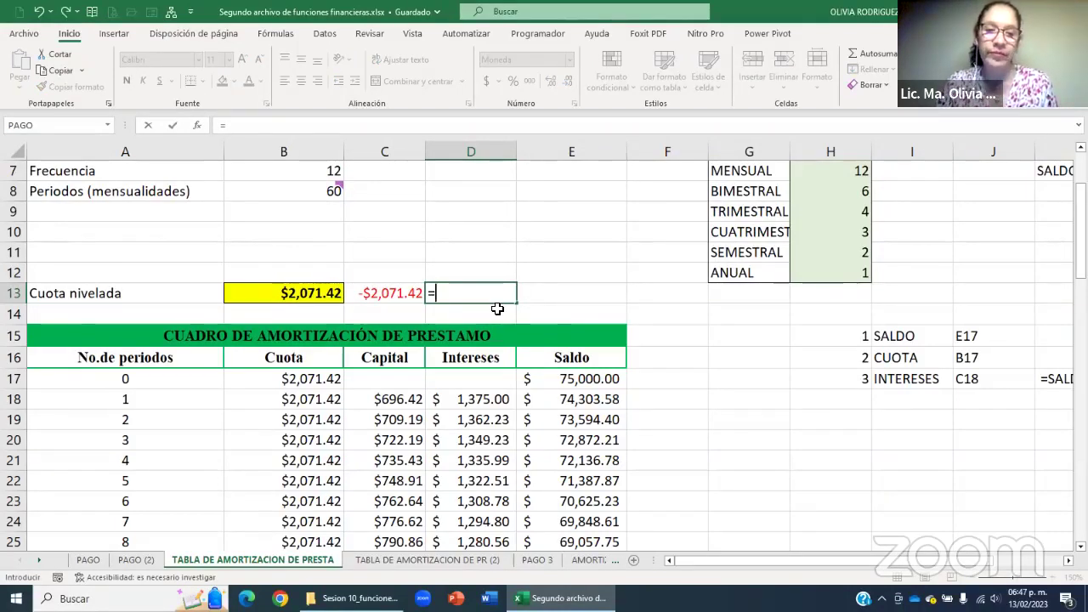
type("PAGO")
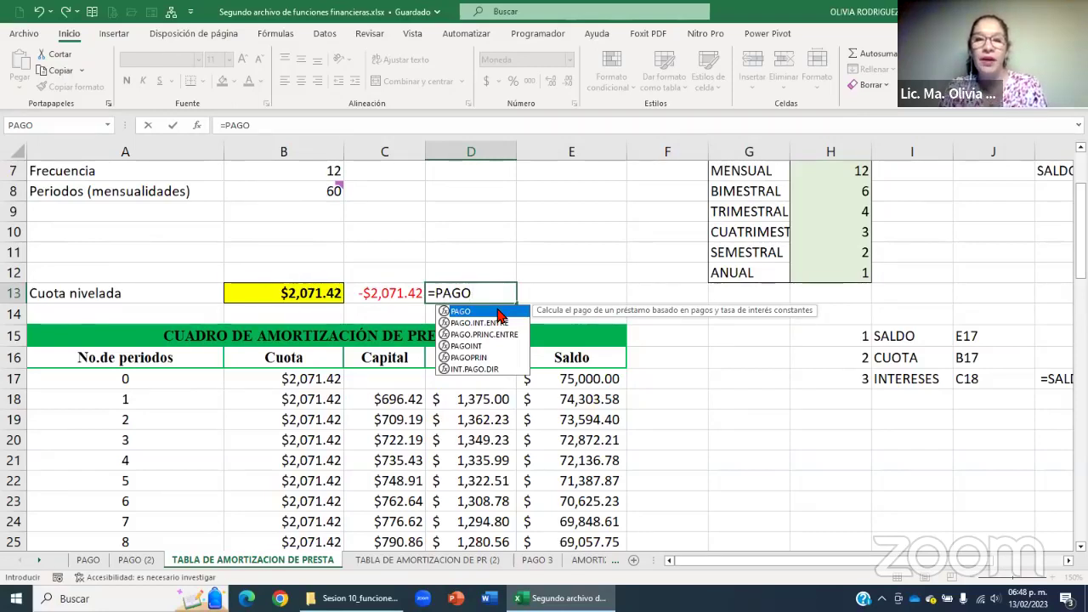
double_click(499, 312)
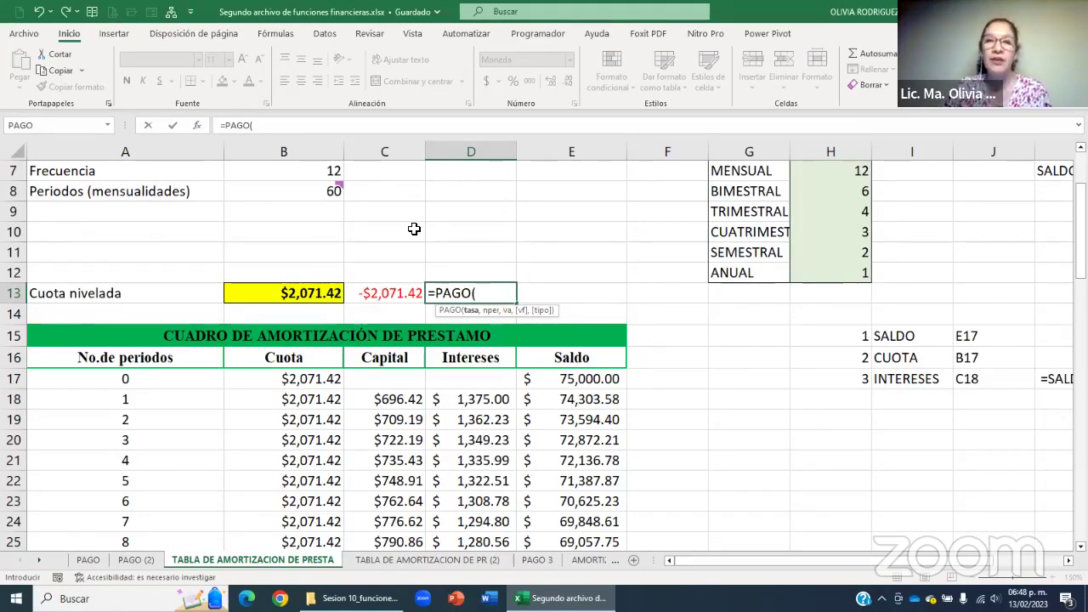
scroll(414, 228, "up", 1)
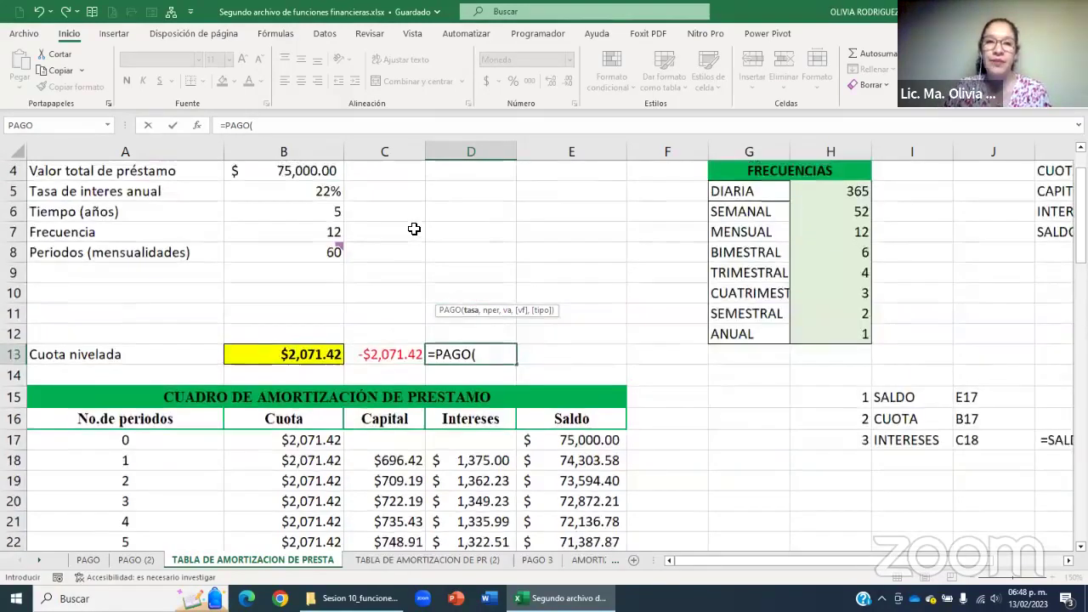
left_click(292, 193)
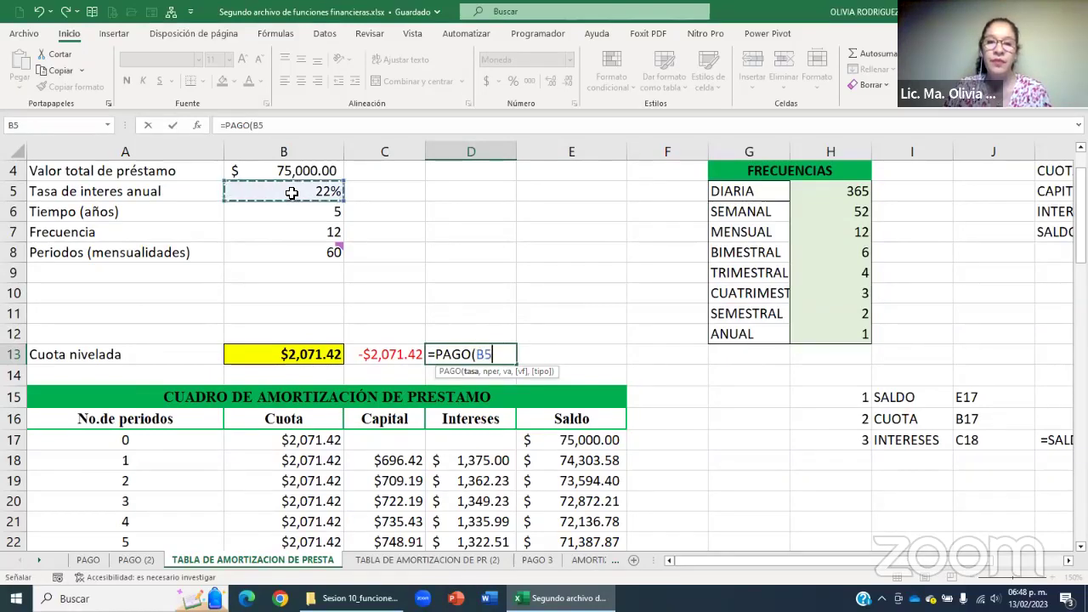
type(",")
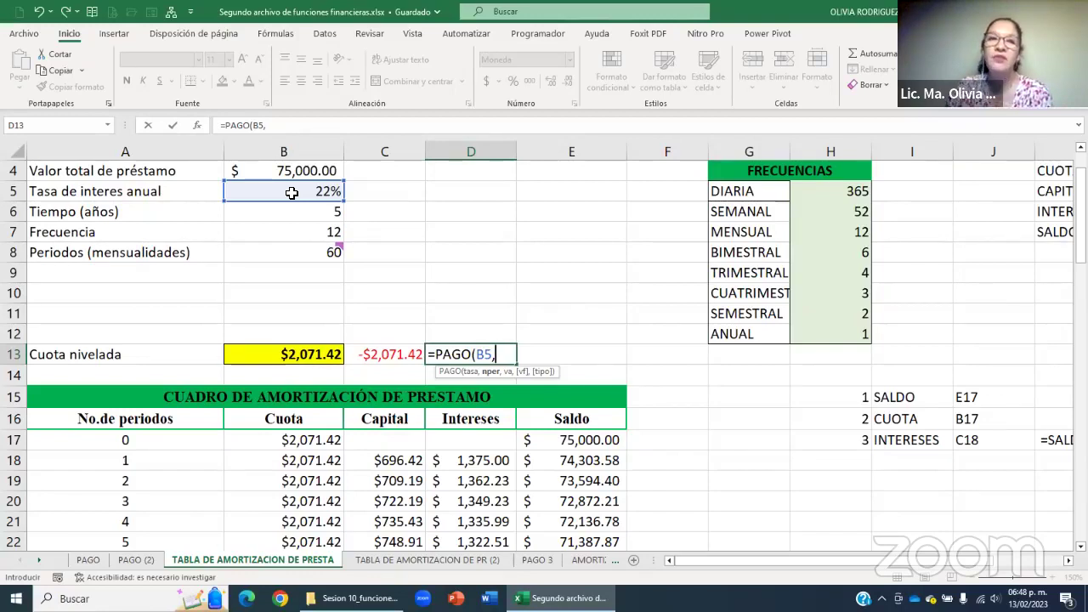
mouse_move(303, 249)
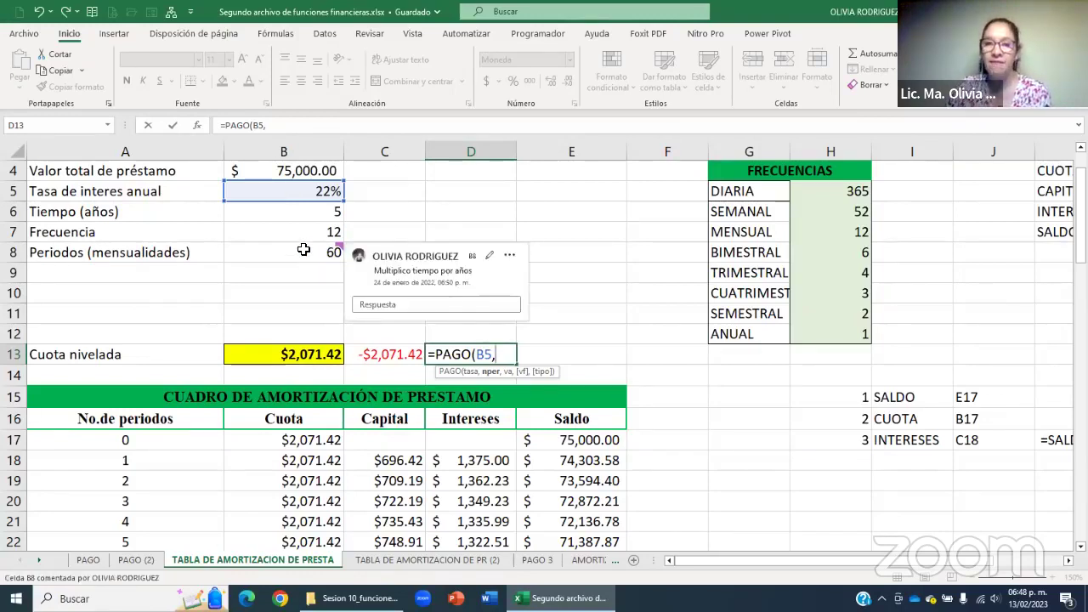
left_click(303, 249)
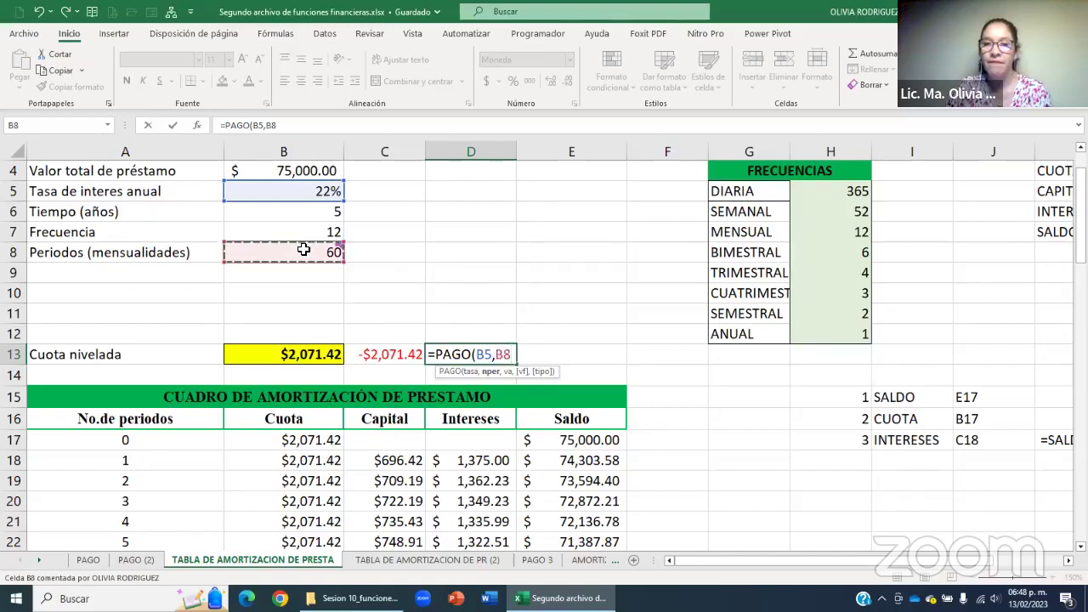
type(",")
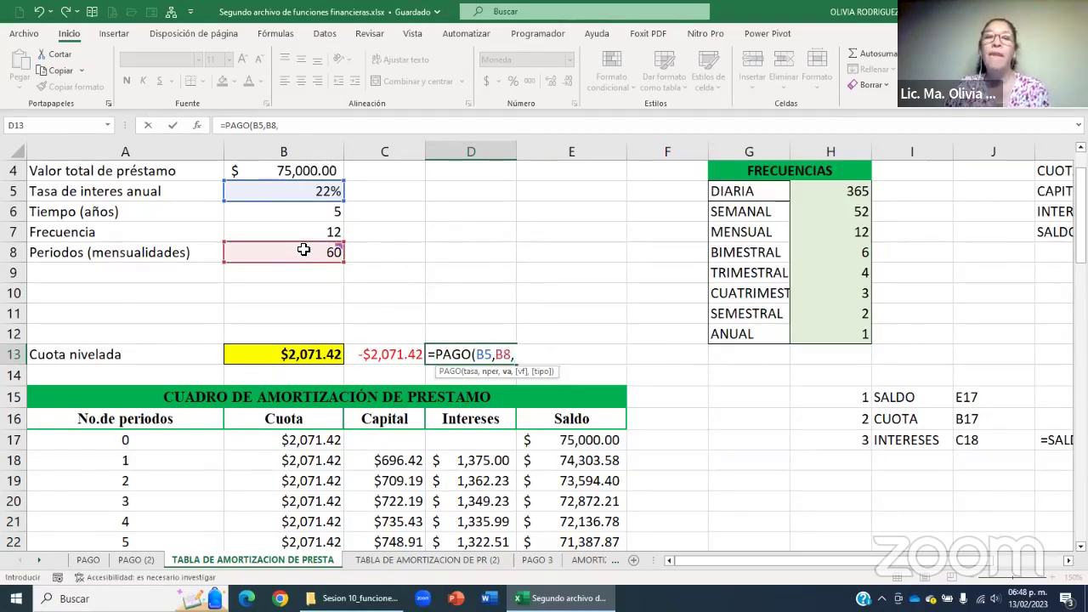
left_click(277, 170)
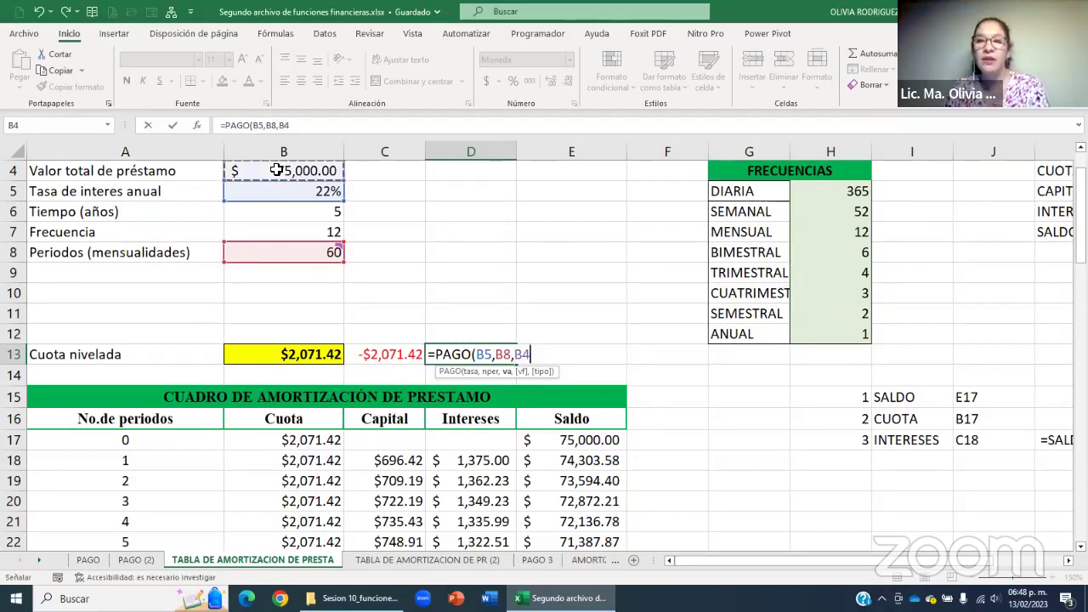
type(")")
key("Return")
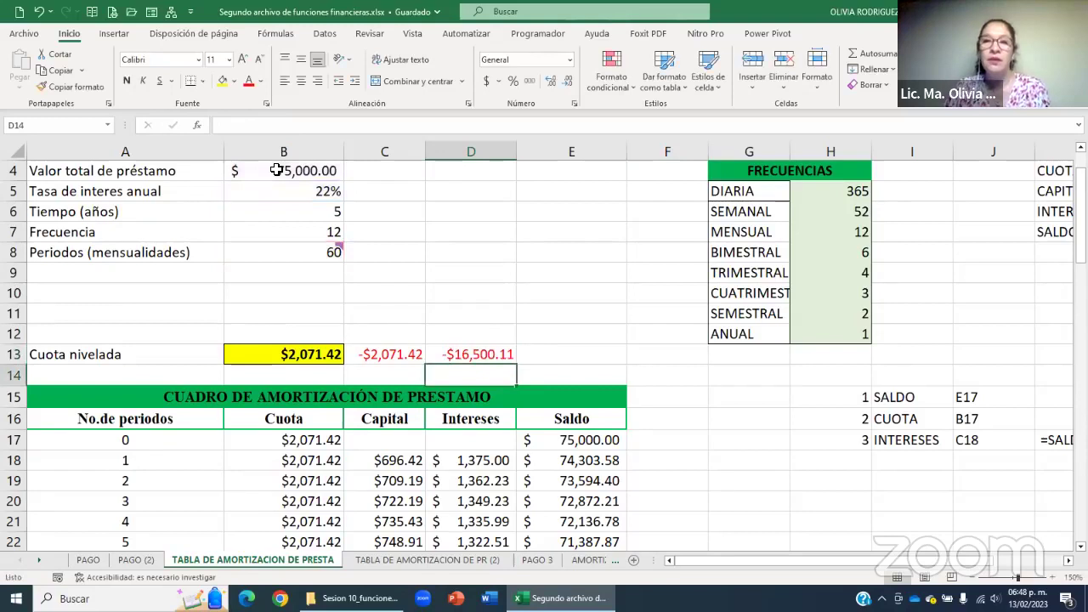
key("Up")
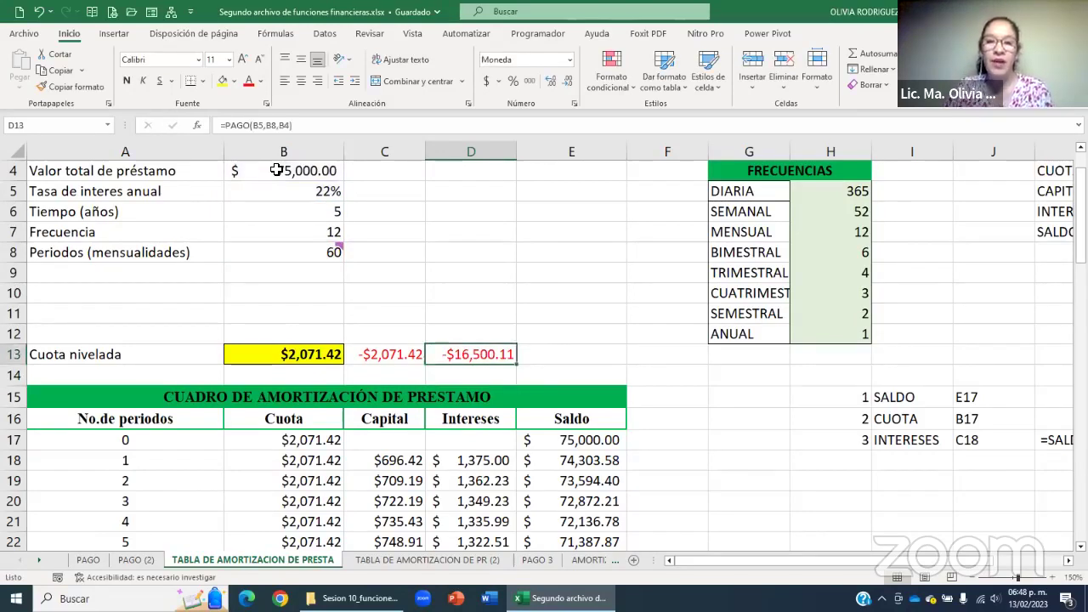
Check the PAGO formula in C13 and divide the rate by 12 in D13, making it =PAGO(B5/12,B8,B4).
left_click(376, 354)
double_click(377, 353)
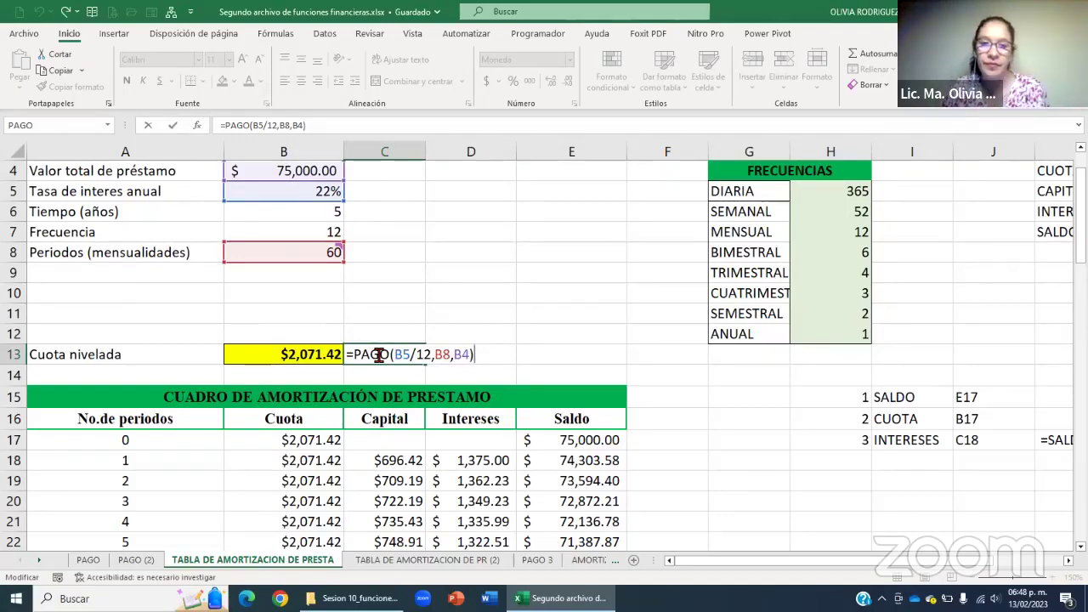
left_click(476, 354)
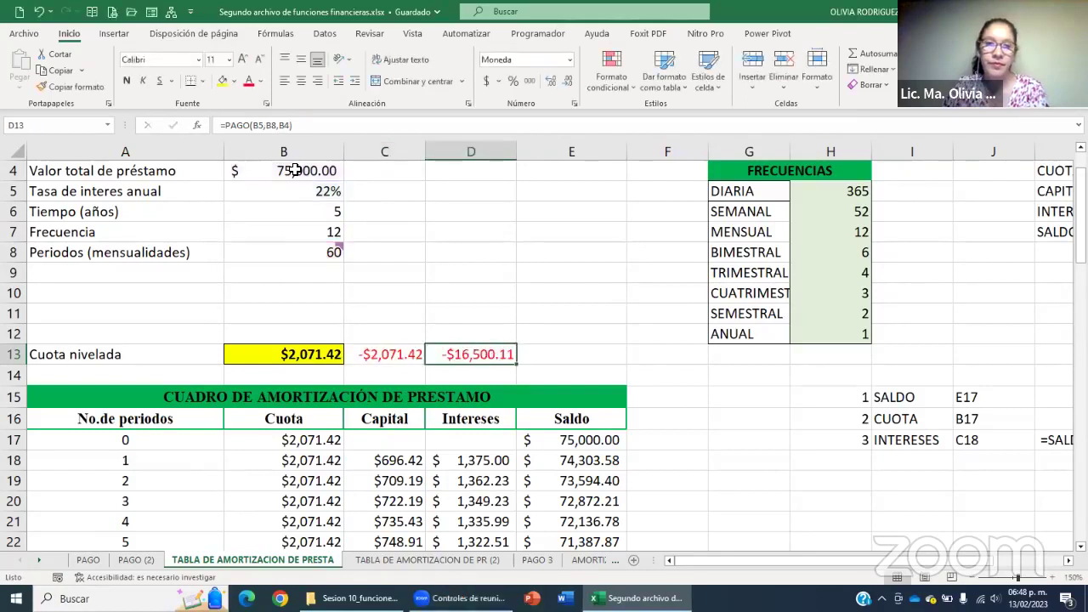
key("F2")
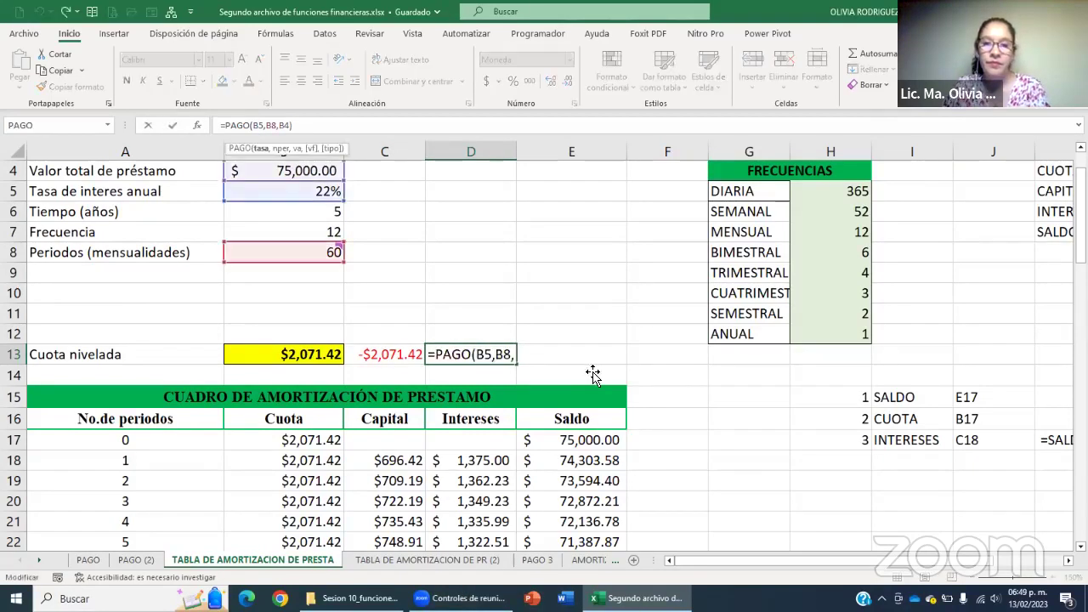
key("Escape")
double_click(491, 357)
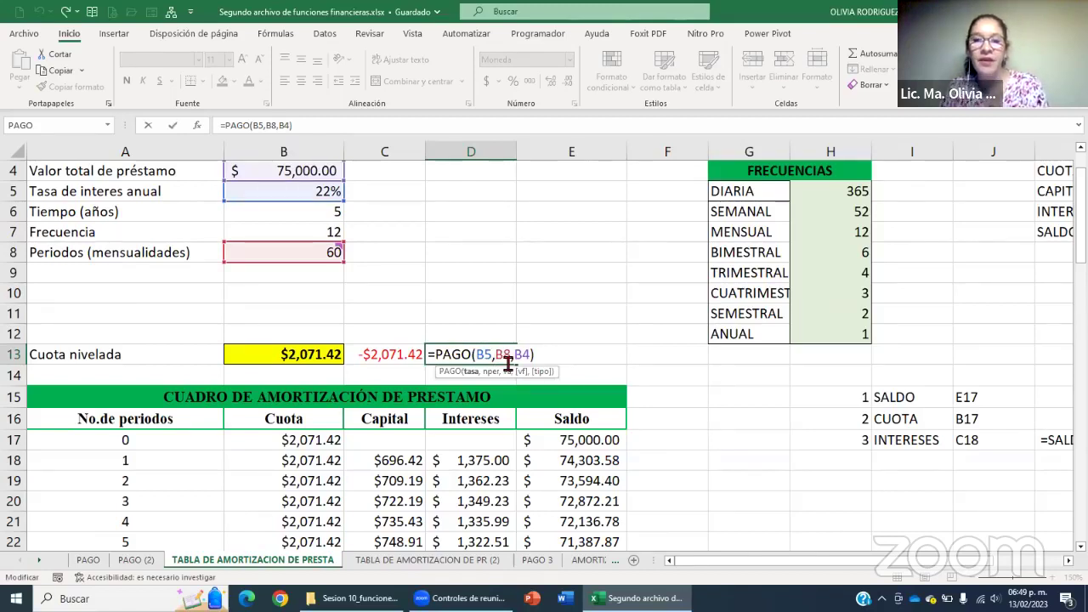
type("/12")
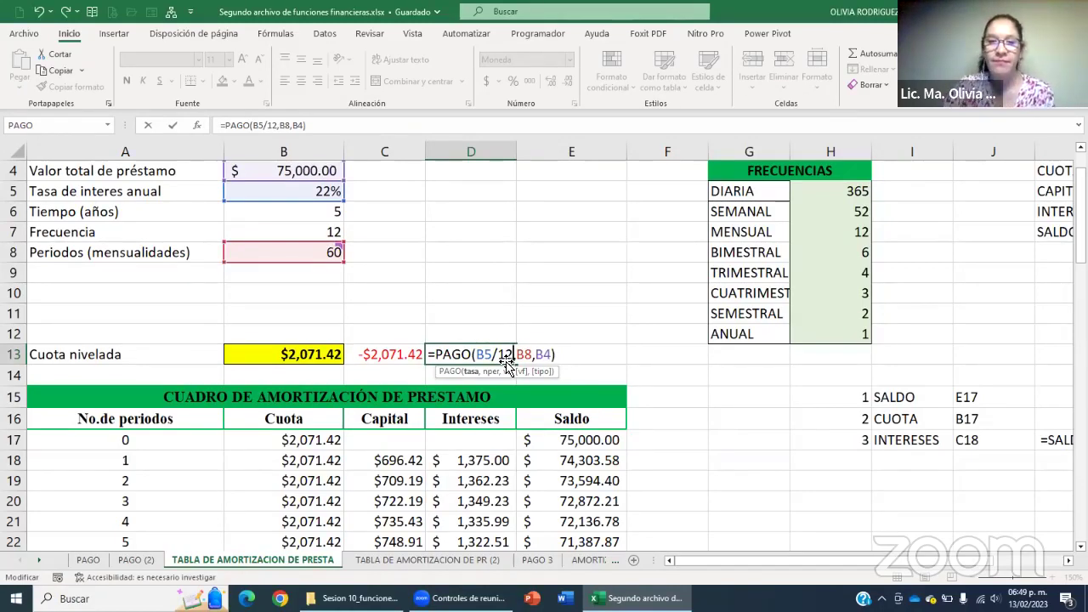
key("Return")
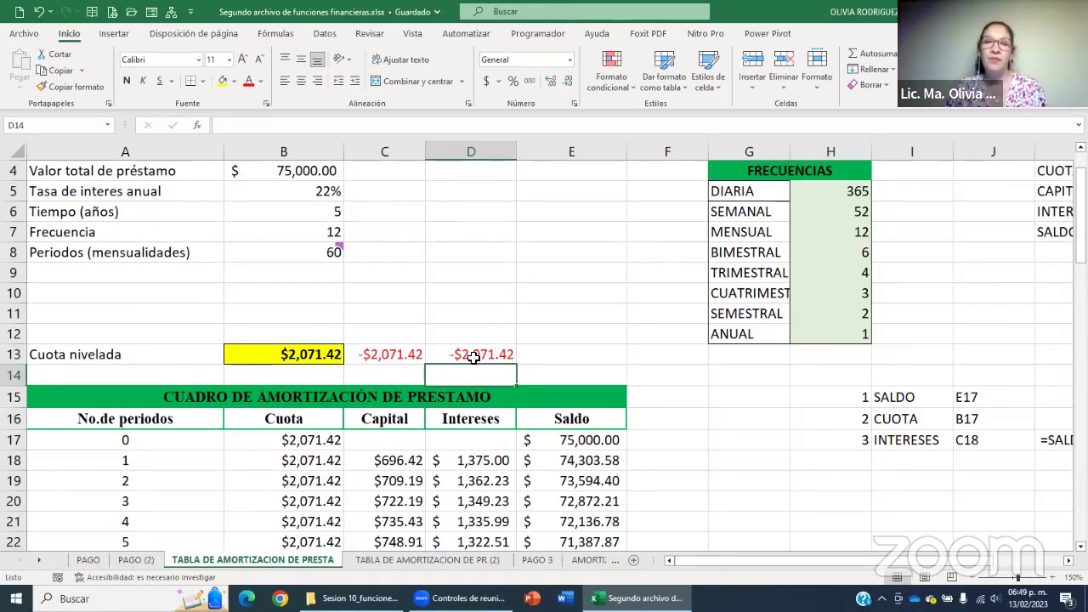
Try to turn the D13 payment positive by putting a minus sign before the function: =-PAGO(B5/12,B8,B4).
left_click(477, 355)
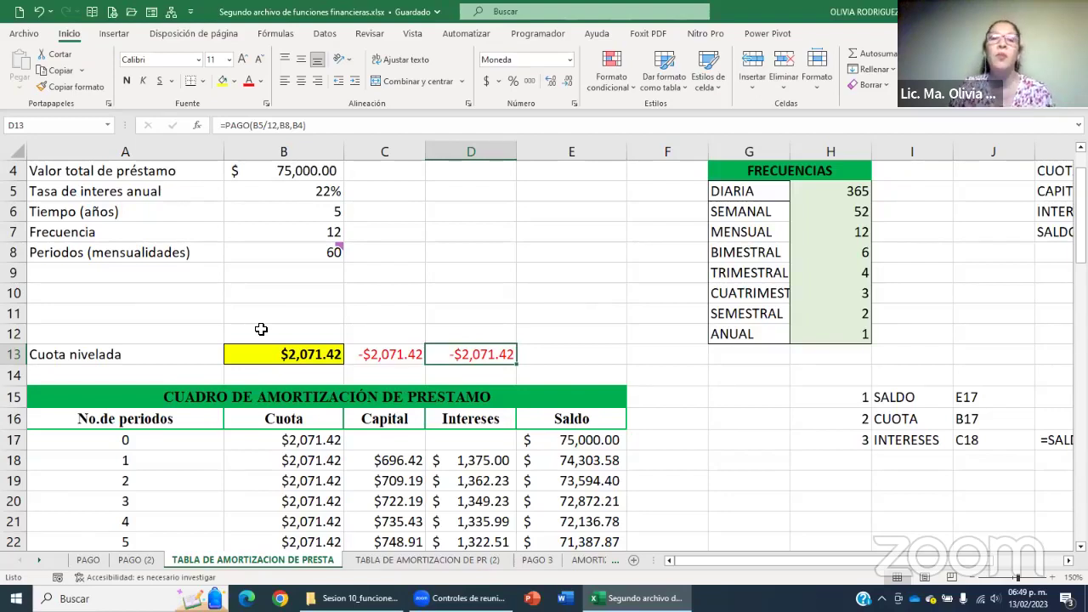
left_click(491, 355)
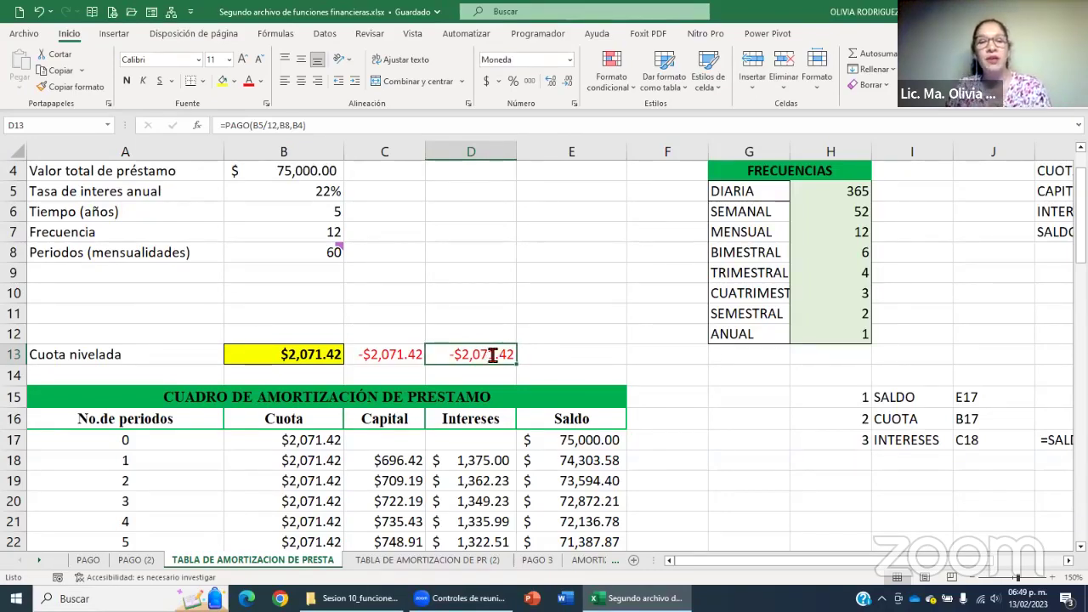
double_click(489, 354)
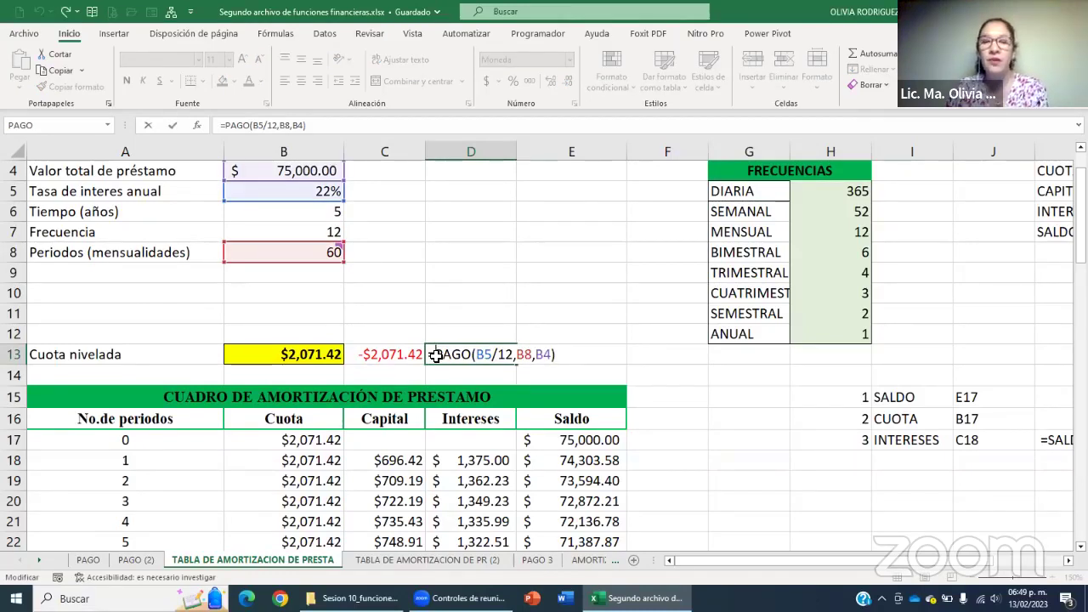
key("Return")
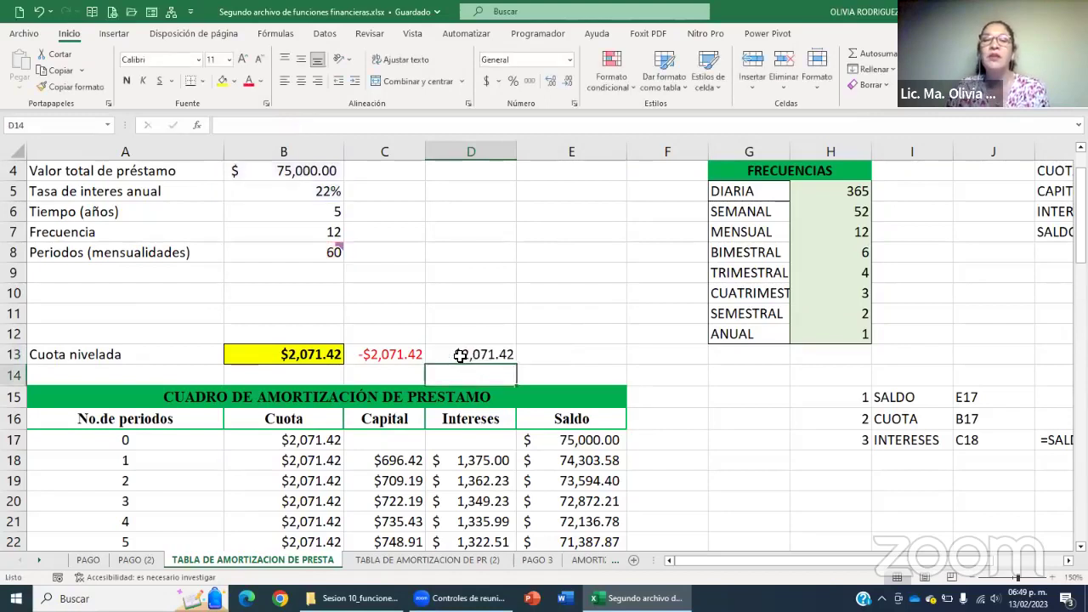
left_click(460, 355)
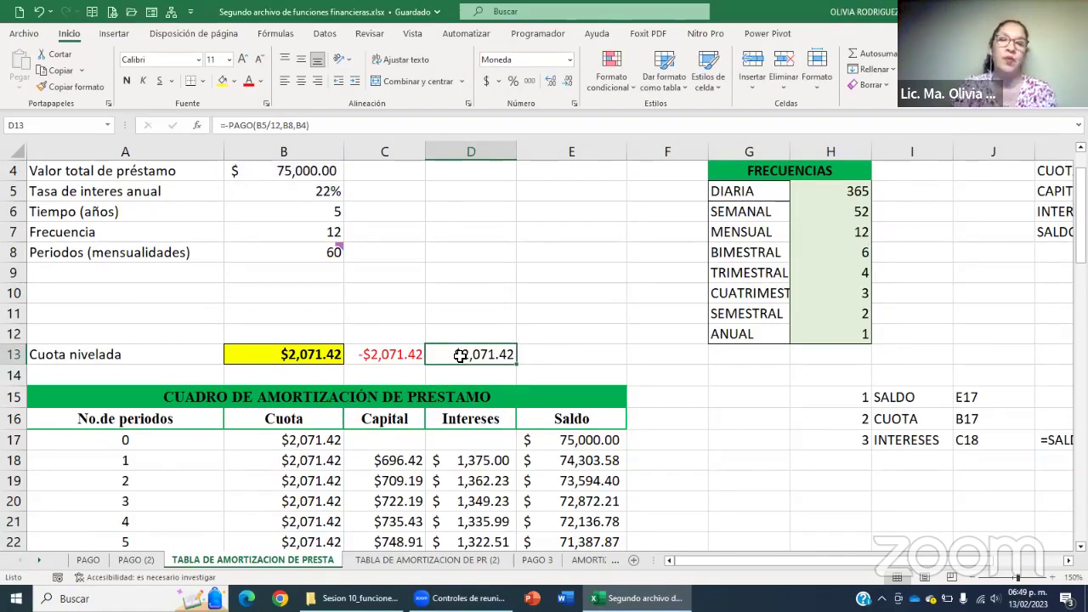
left_click(582, 300)
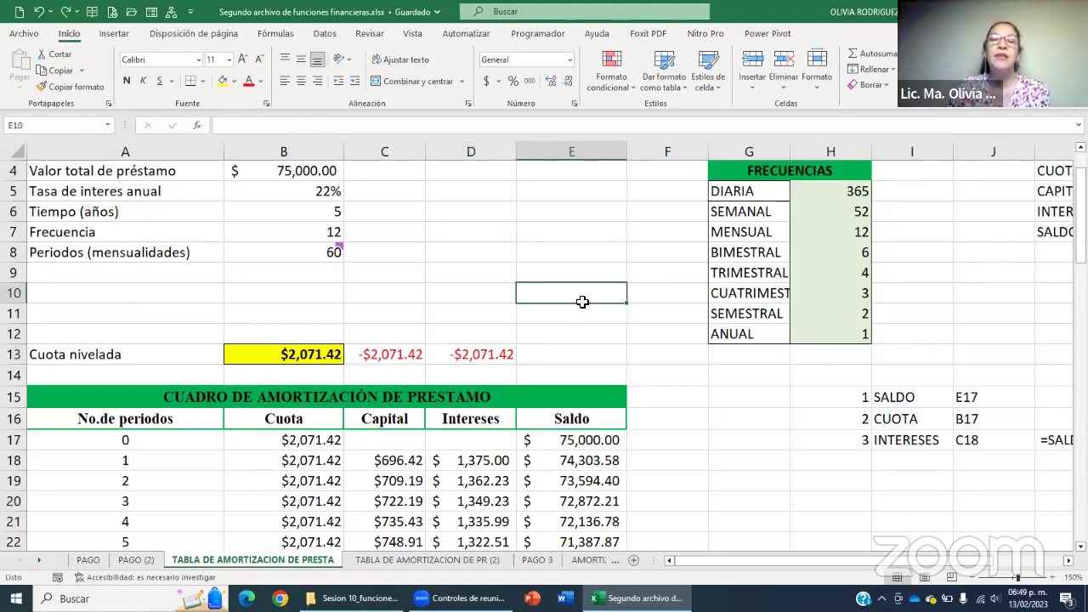
Review the CUADRO DE AMORTIZACIÓN DE PRESTAMO below the Cuota nivelada, ending on period 0 in A17.
left_click(384, 374)
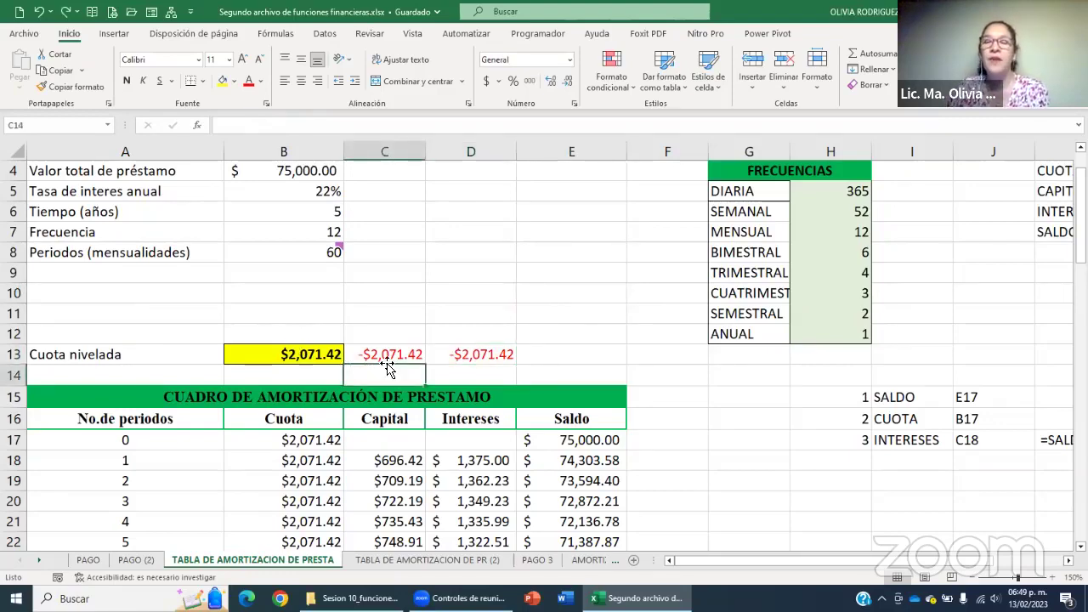
scroll(386, 361, "down", 2)
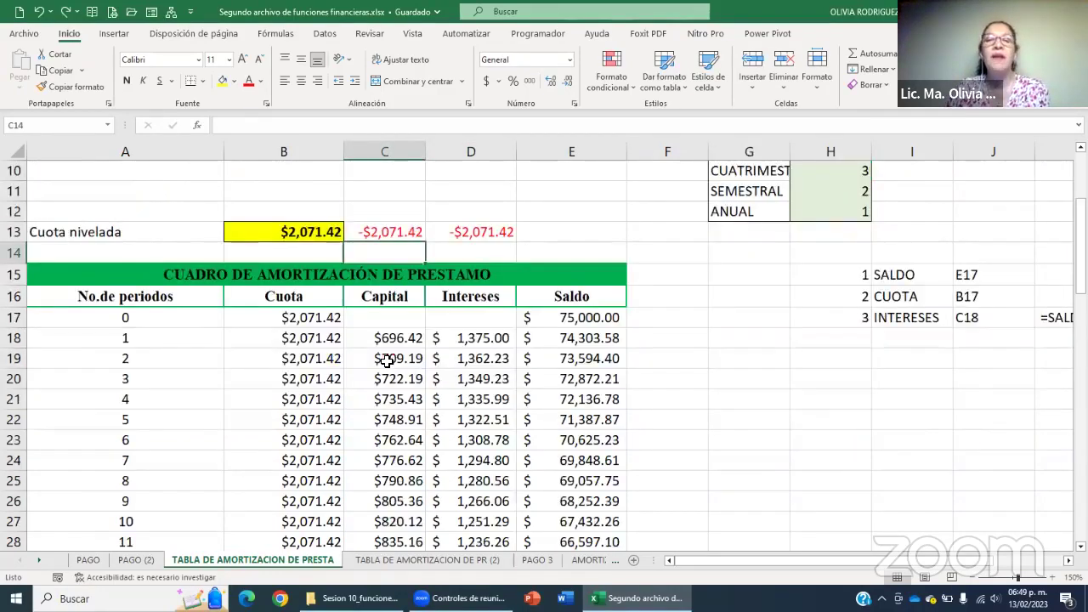
scroll(599, 306, "down", 1)
scroll(600, 305, "up", 3)
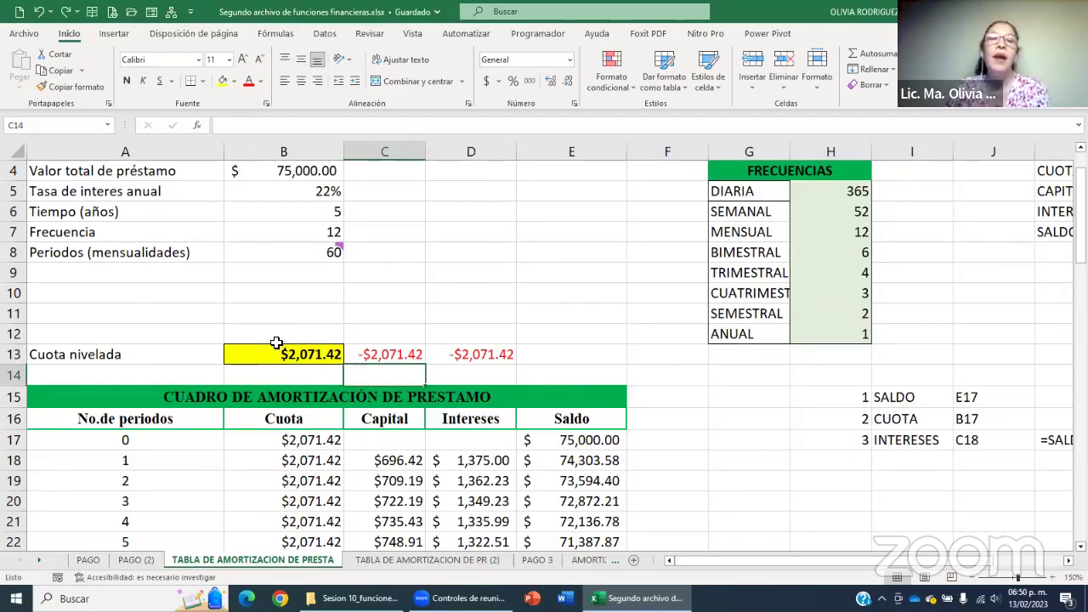
scroll(253, 339, "down", 3)
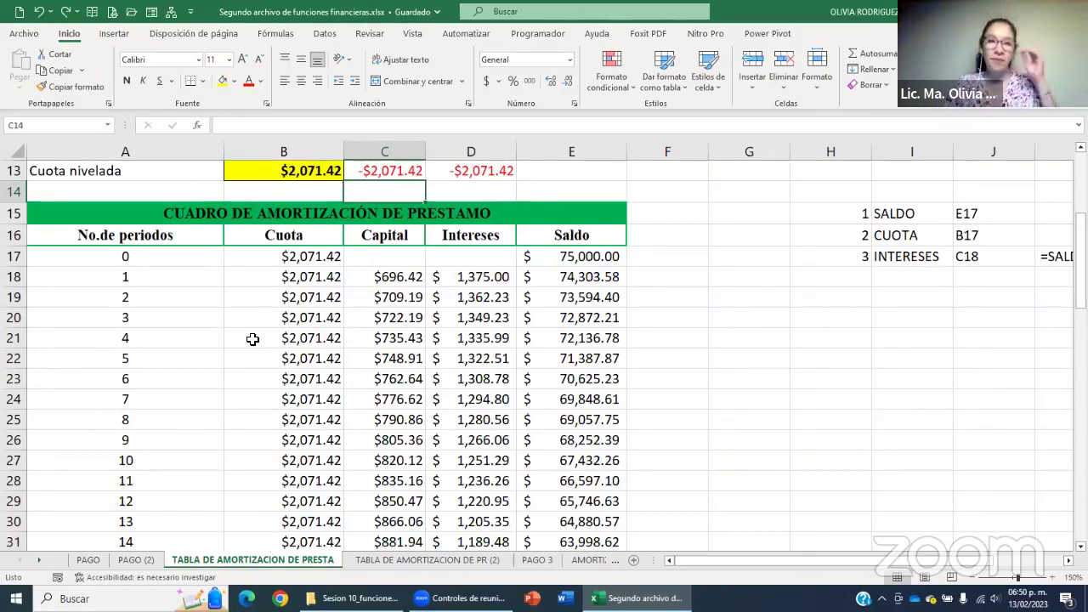
left_click(144, 256)
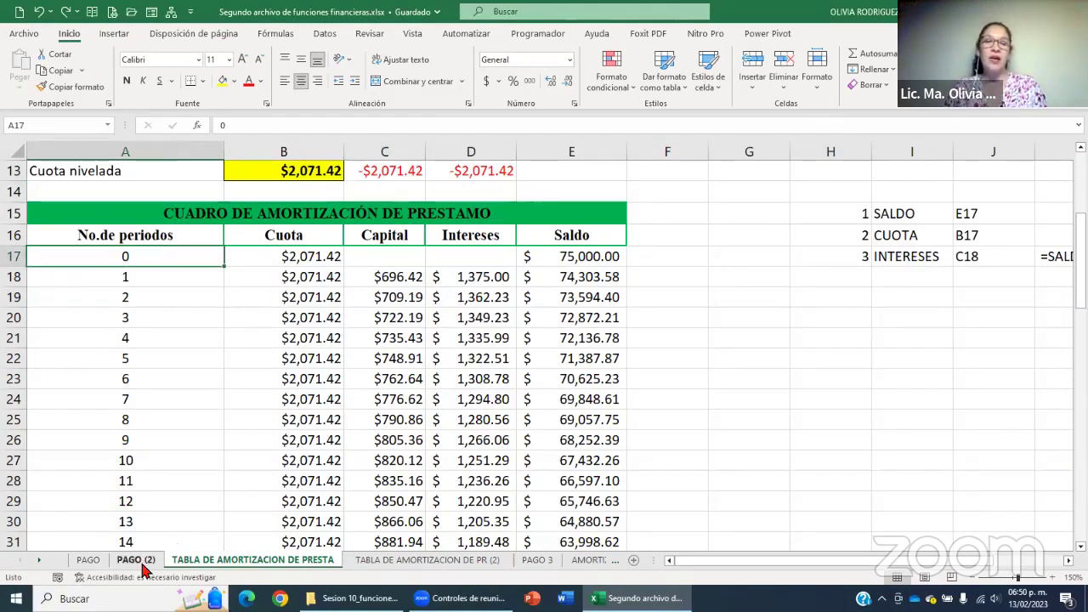
Compare the amortization table columns on the PAGO (2) sheet with those on TABLA DE AMORTIZACION DE PRESTA.
key("ctrl+Page_Up")
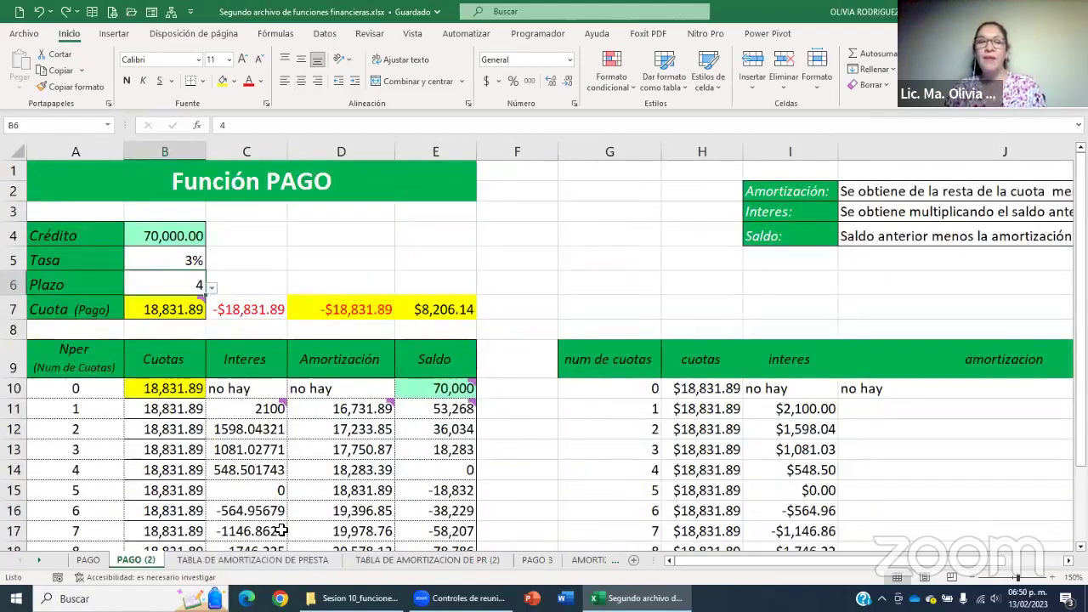
left_click(256, 562)
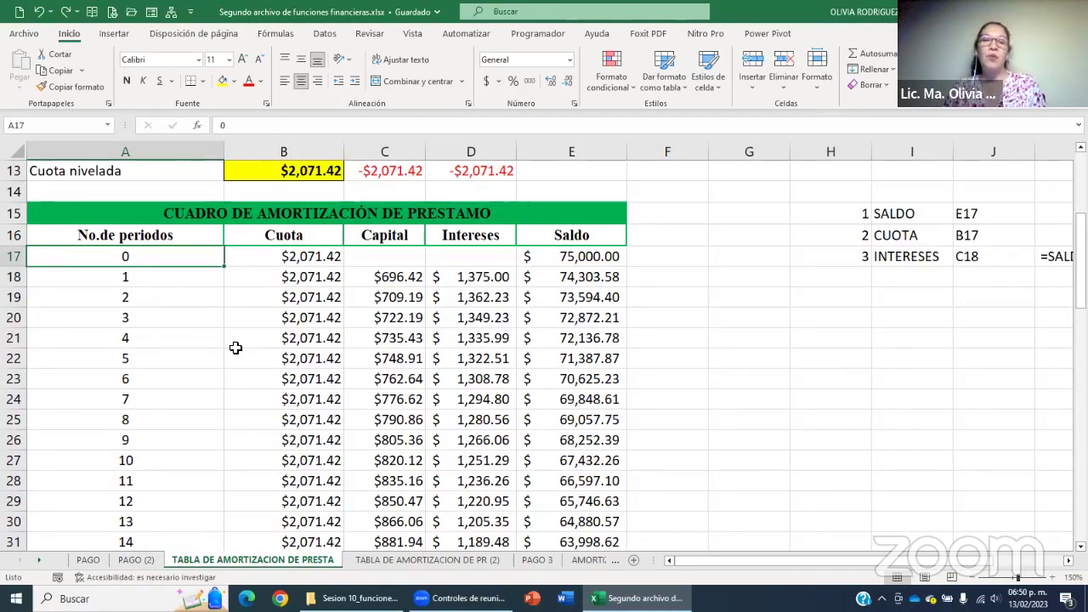
key("ctrl+Page_Up")
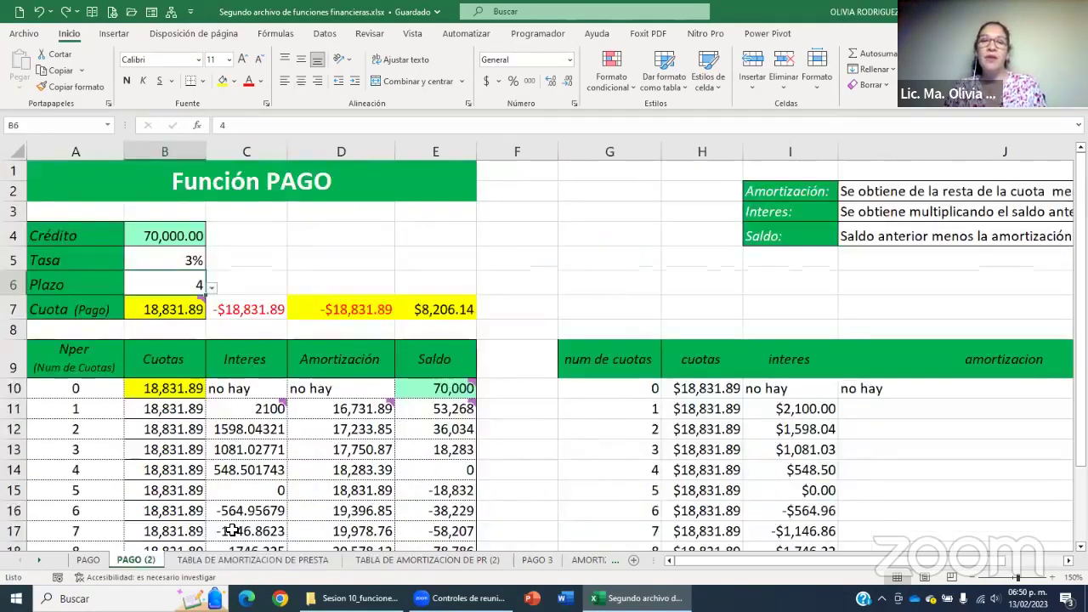
left_click(236, 564)
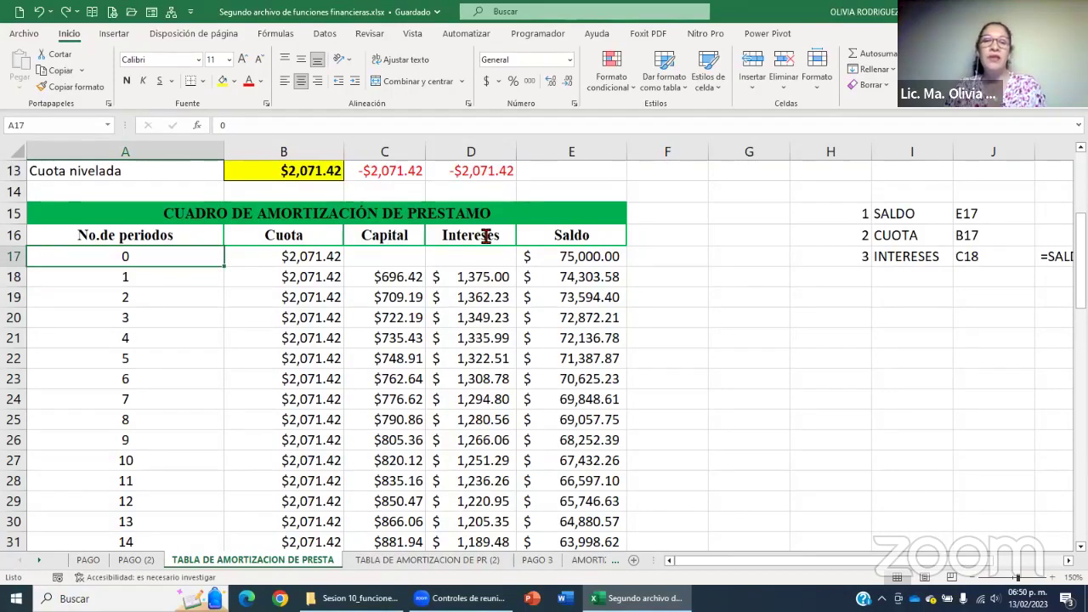
left_click(136, 561)
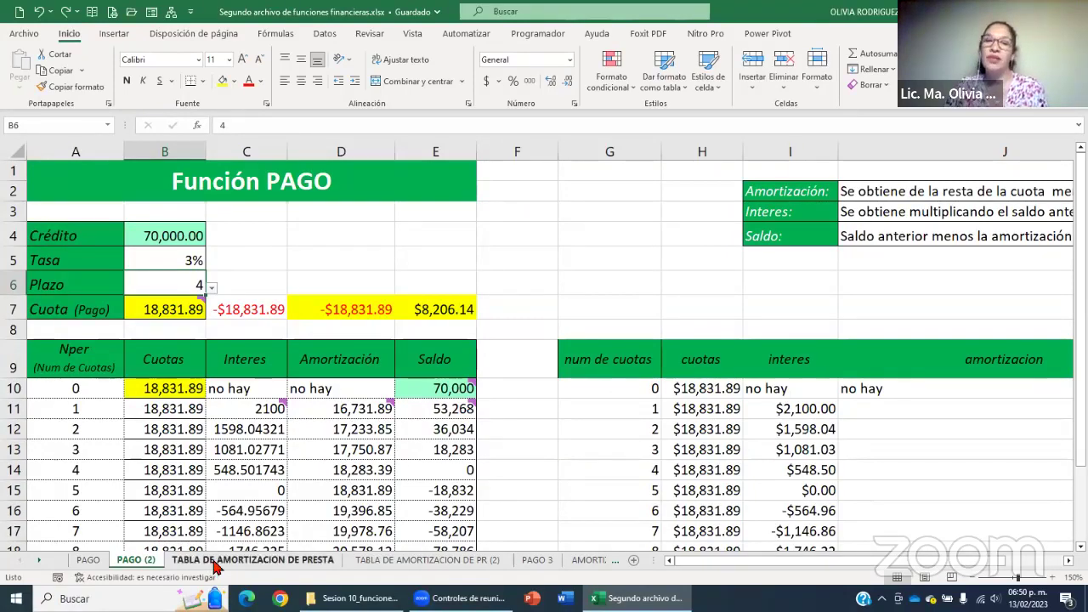
left_click(252, 561)
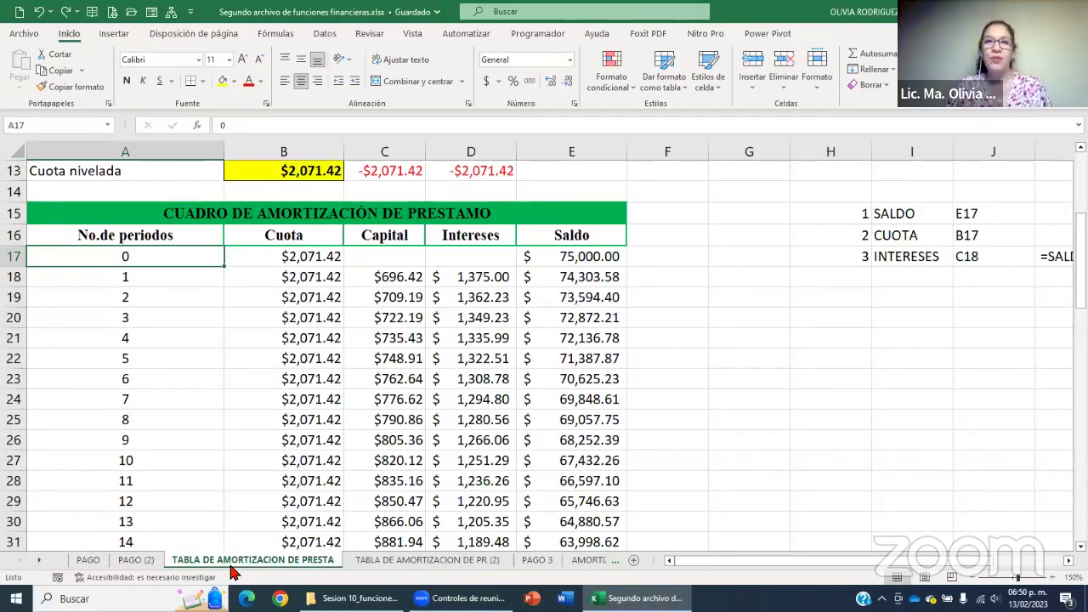
Examine the period 0 row of the amortization table, including its starting Saldo in E17.
left_click(160, 315)
scroll(575, 317, "up", 1)
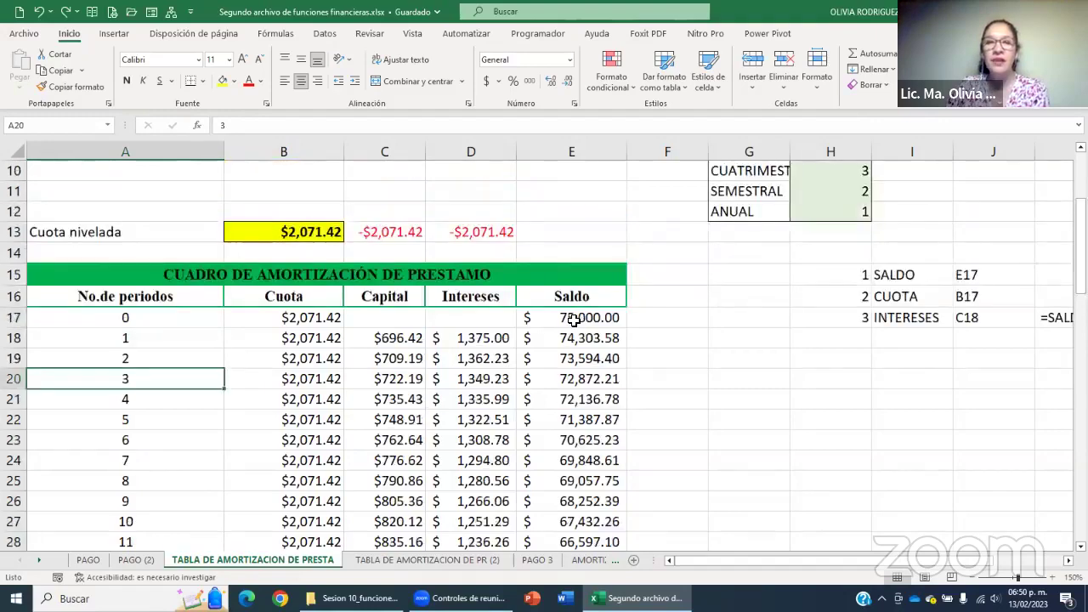
left_click(568, 320)
left_click(17, 320)
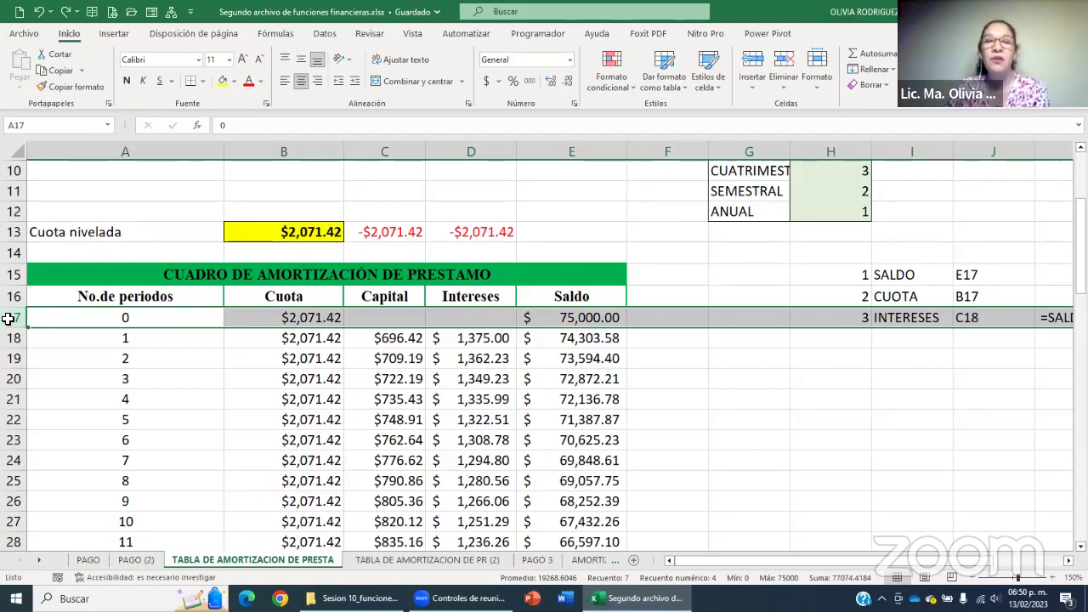
Inspect the Cuota formulas in B17 and B20 and trace the B17 reference to the Cuota nivelada in B13.
left_click(289, 318)
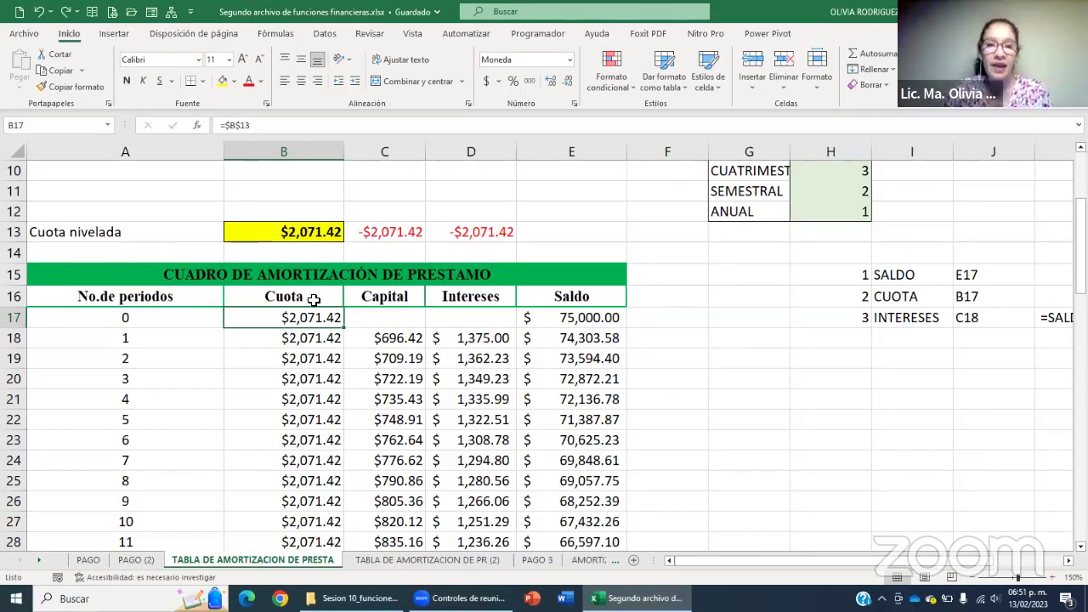
left_click(283, 235)
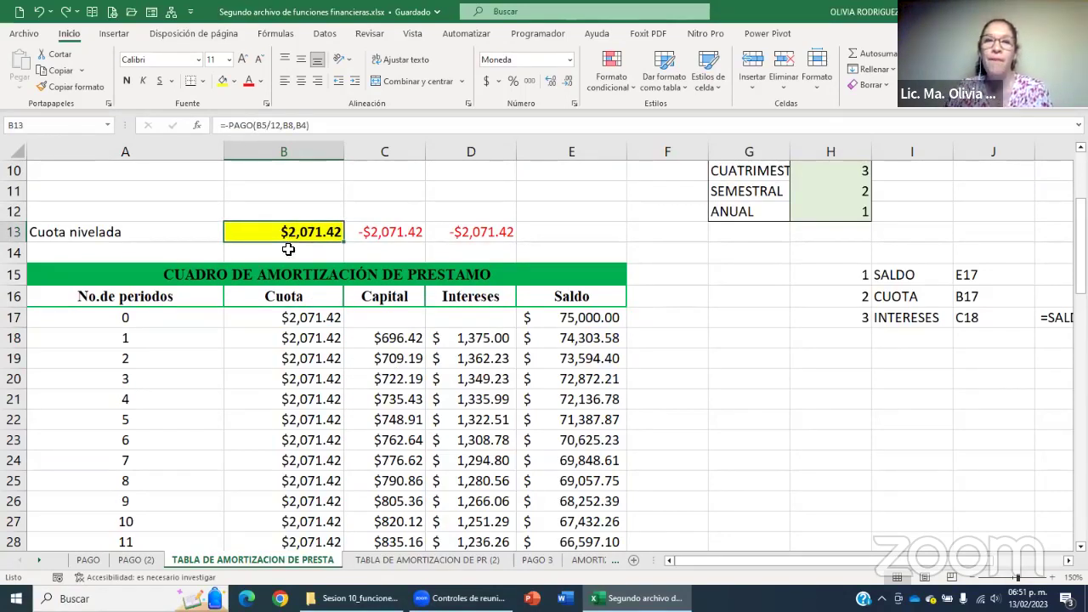
left_click(321, 317)
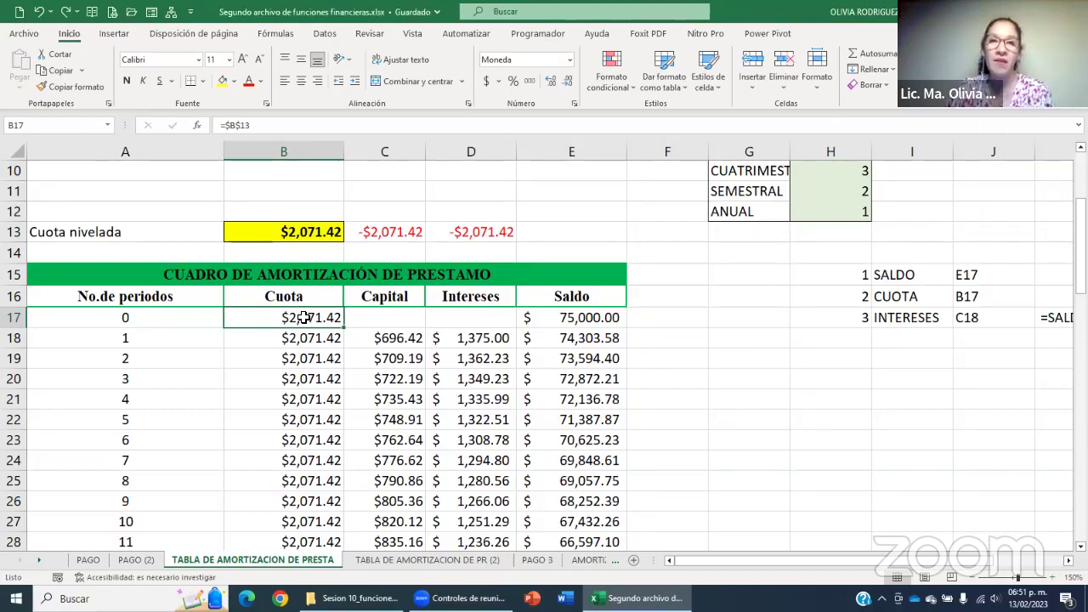
left_click(272, 374)
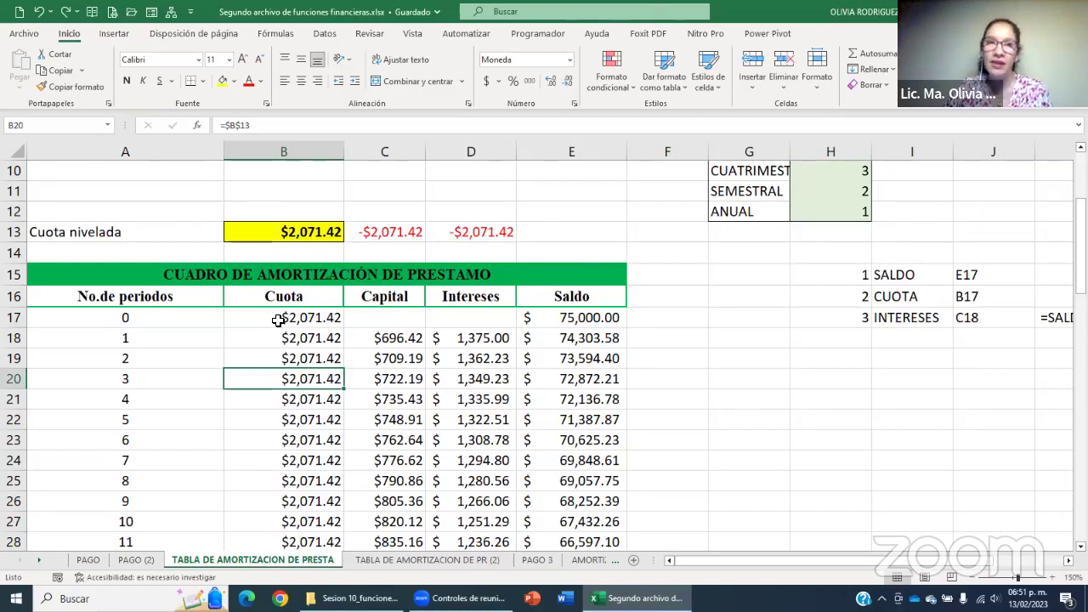
double_click(281, 322)
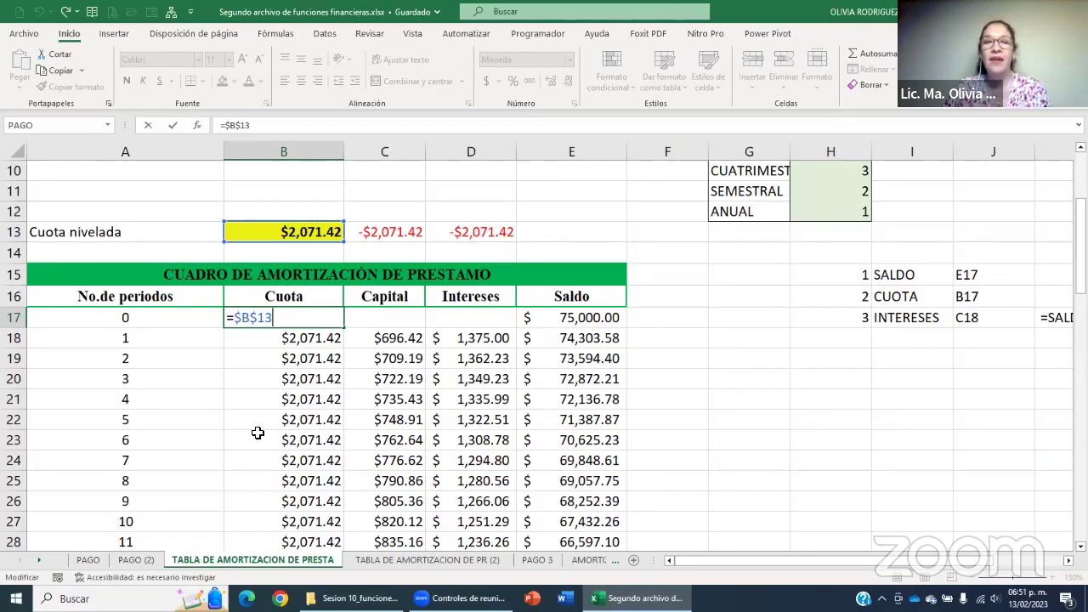
left_click(284, 437)
left_click(289, 318)
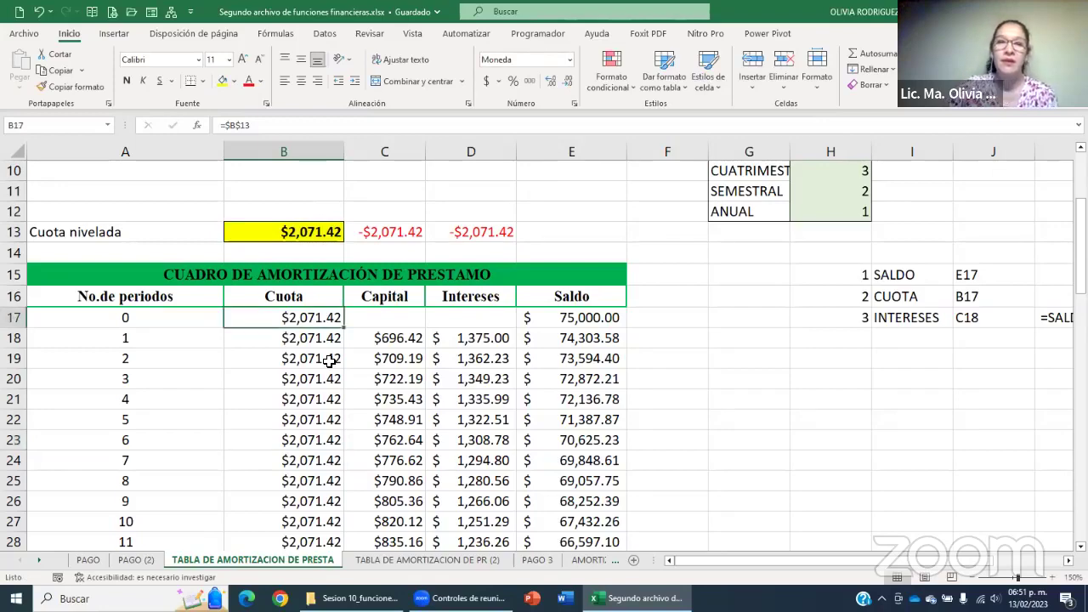
scroll(351, 411, "up", 3)
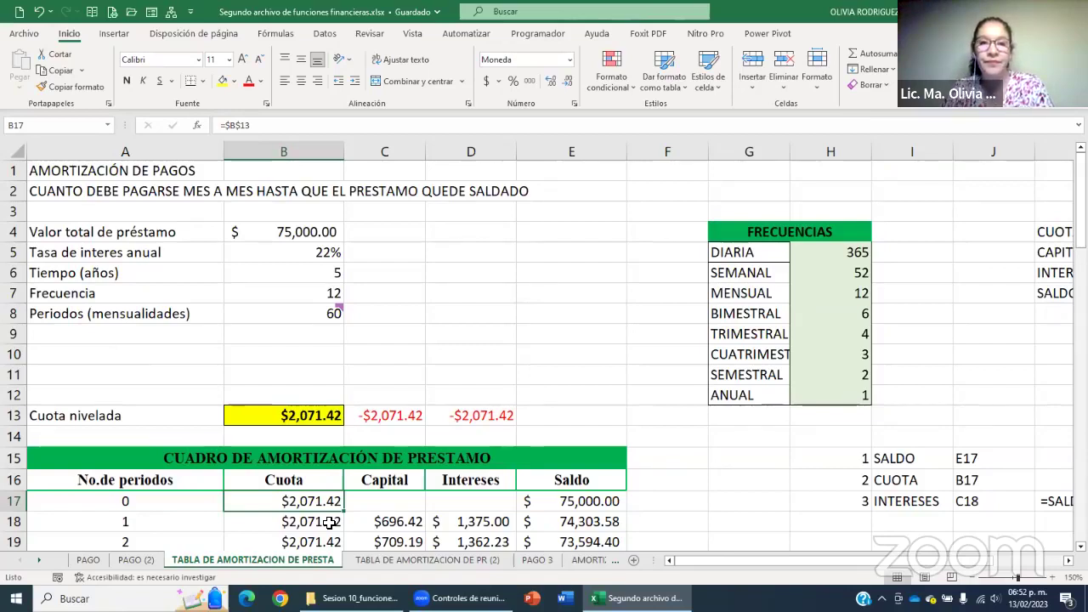
key("F2")
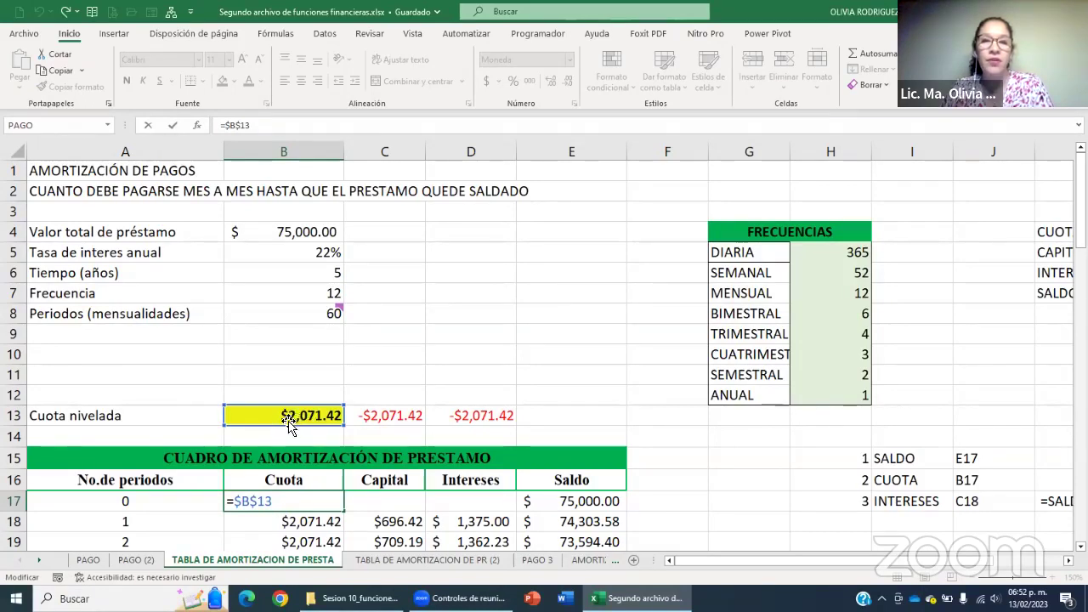
left_click(454, 361)
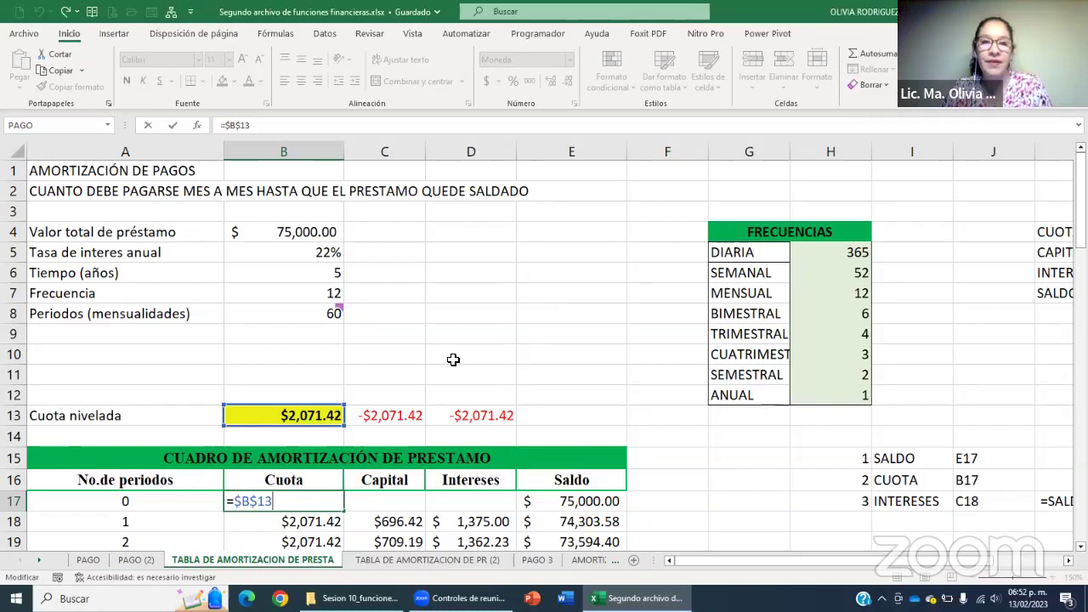
left_click(328, 503)
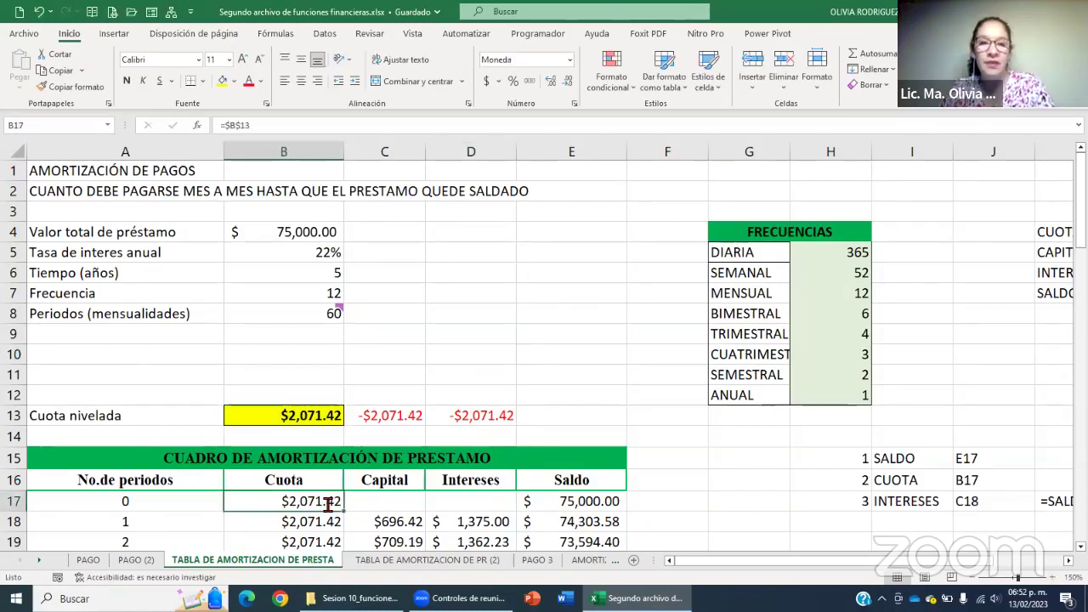
Replace the period 0 Cuota formula in B17 with the relative reference =B13.
double_click(328, 503)
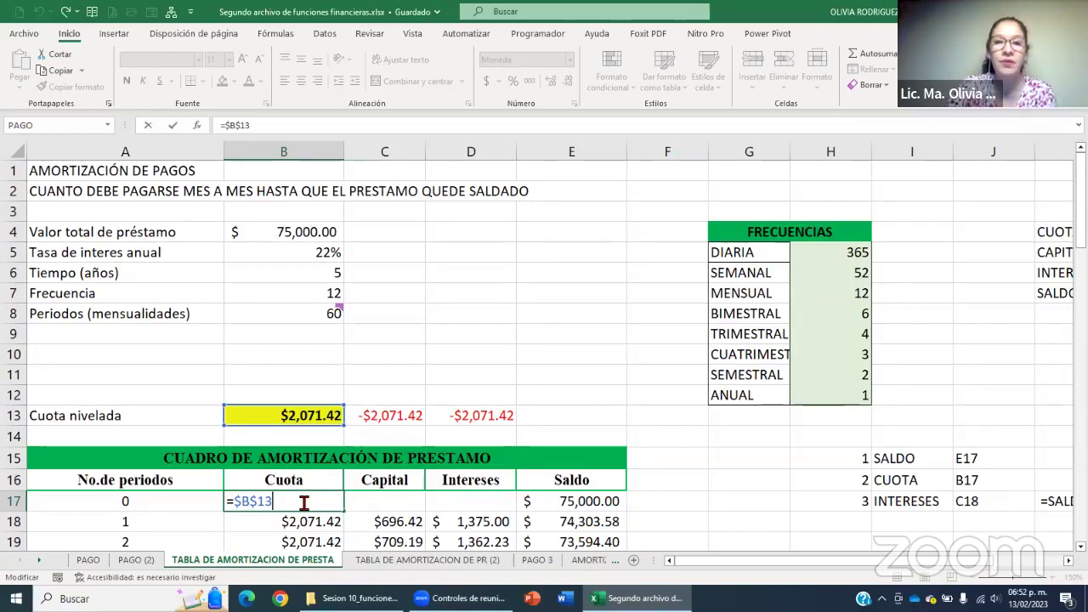
key("BackSpace")
key("BackSpace")
key("BackSpace")
key("BackSpace")
key("BackSpace")
key("BackSpace")
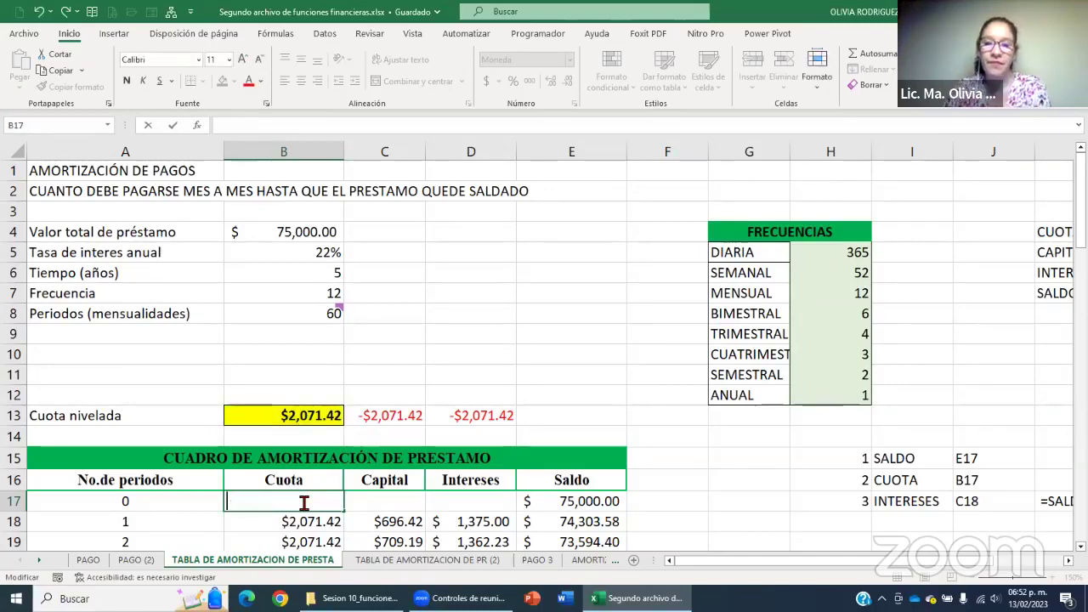
type("=")
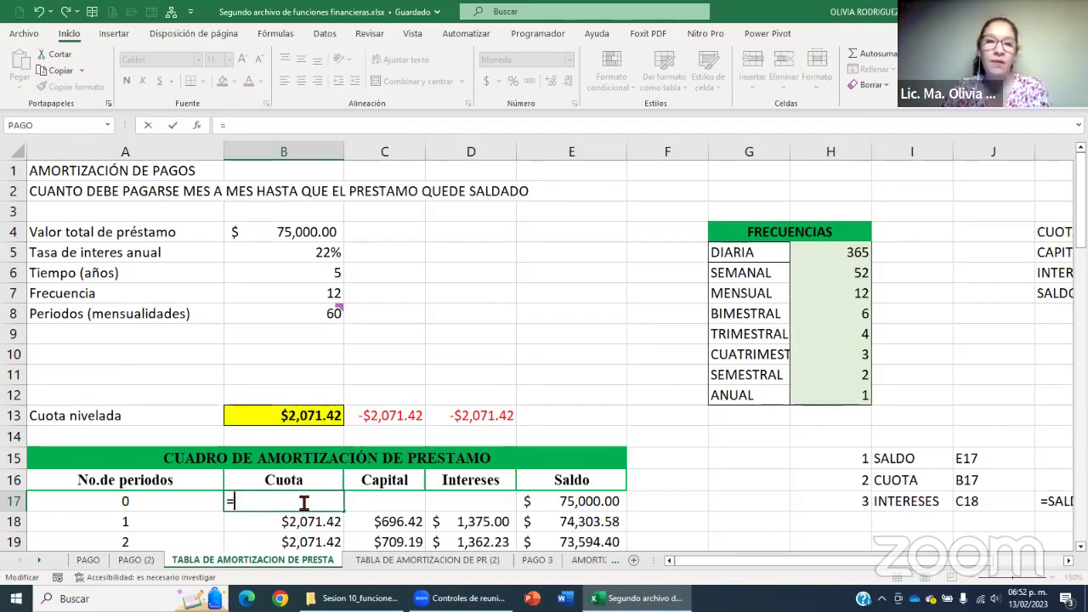
left_click(312, 413)
key("Return")
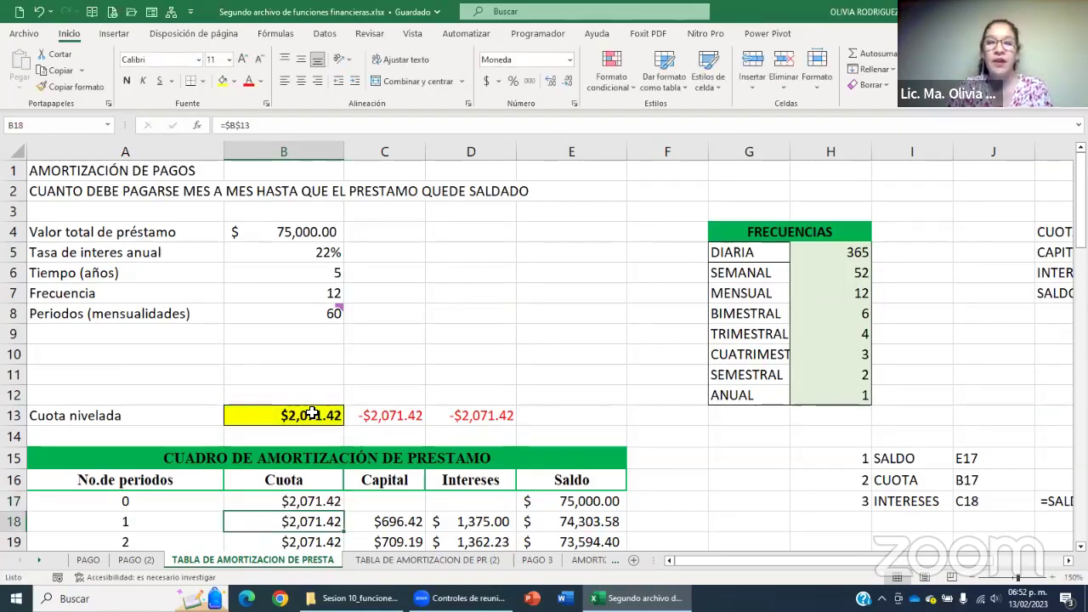
left_click(317, 503)
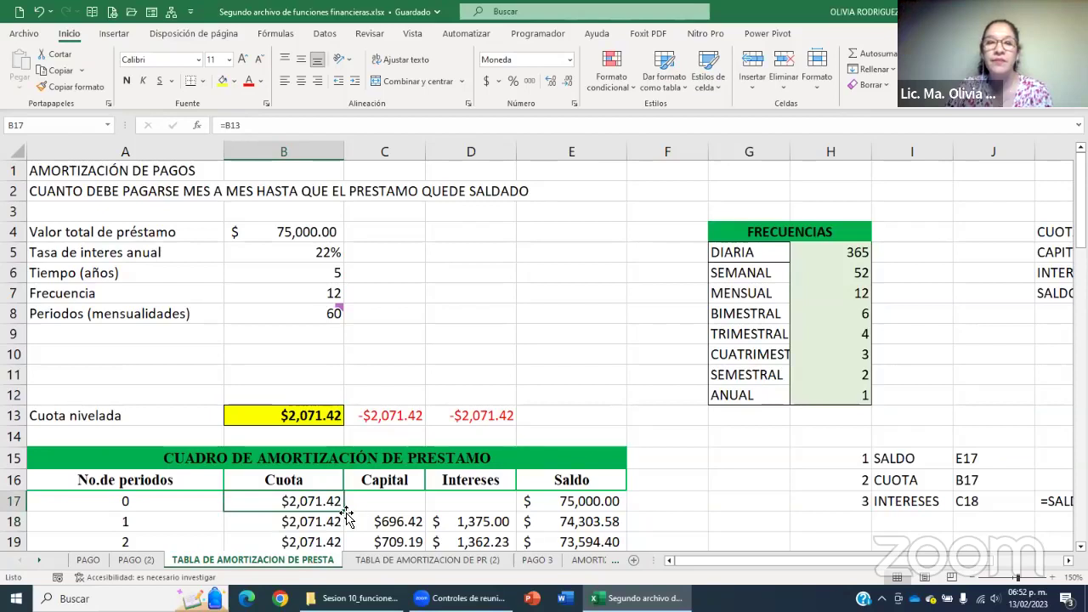
Try to fill the relative reference in B17 down the Cuota column, undo the fill and recheck the B17 formula.
double_click(343, 511)
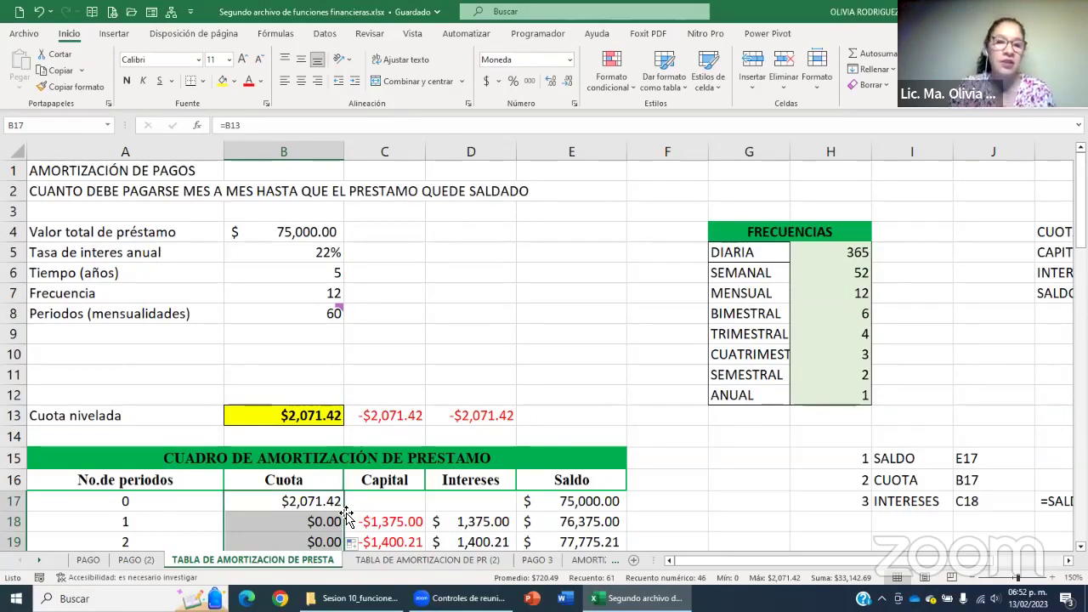
key("ctrl+z")
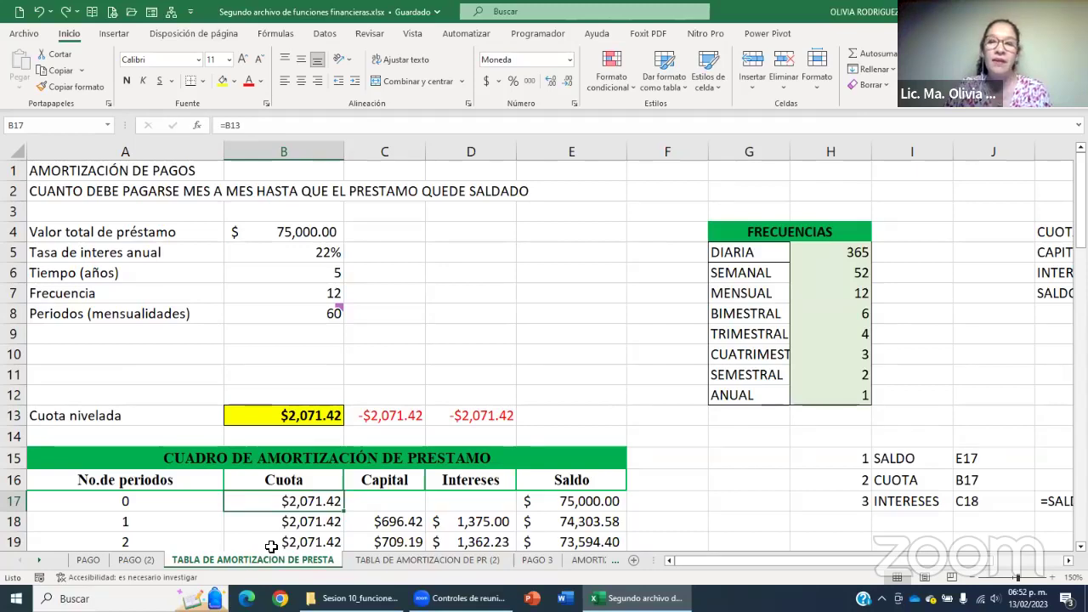
double_click(324, 502)
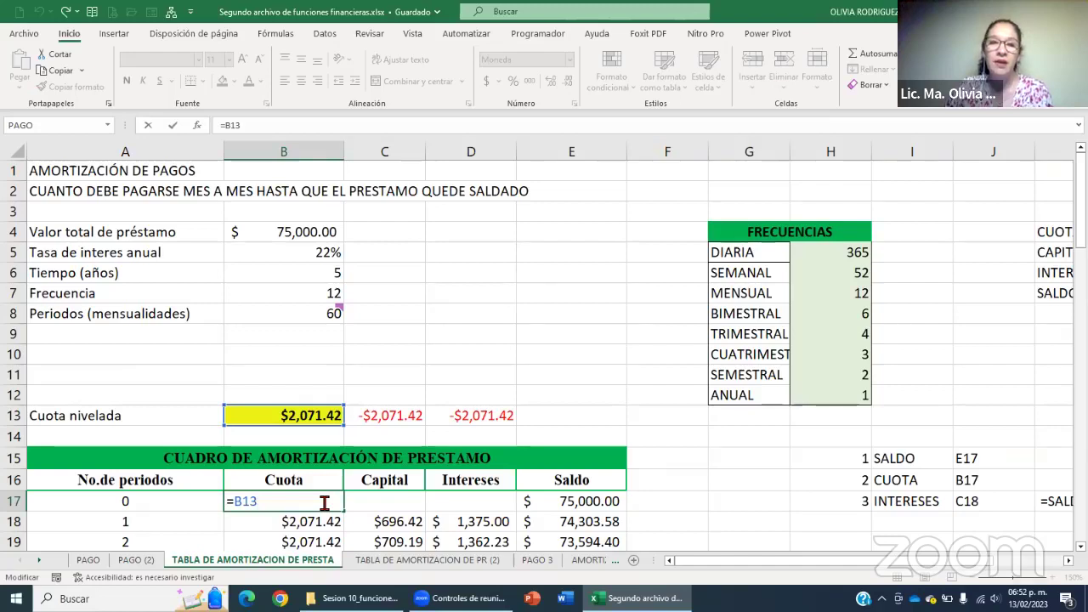
key("Tab")
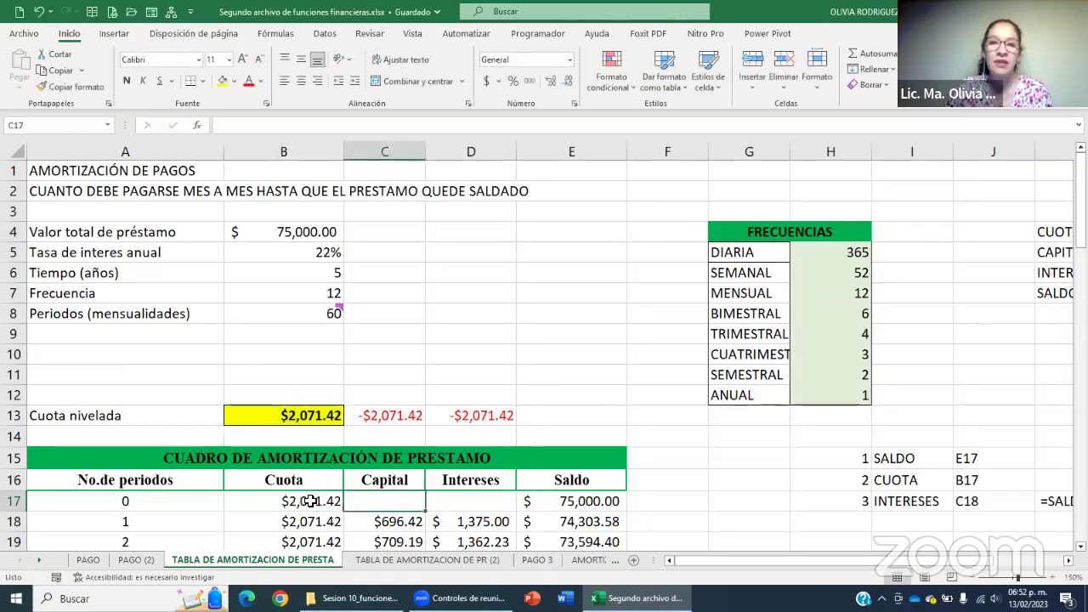
left_click(310, 502)
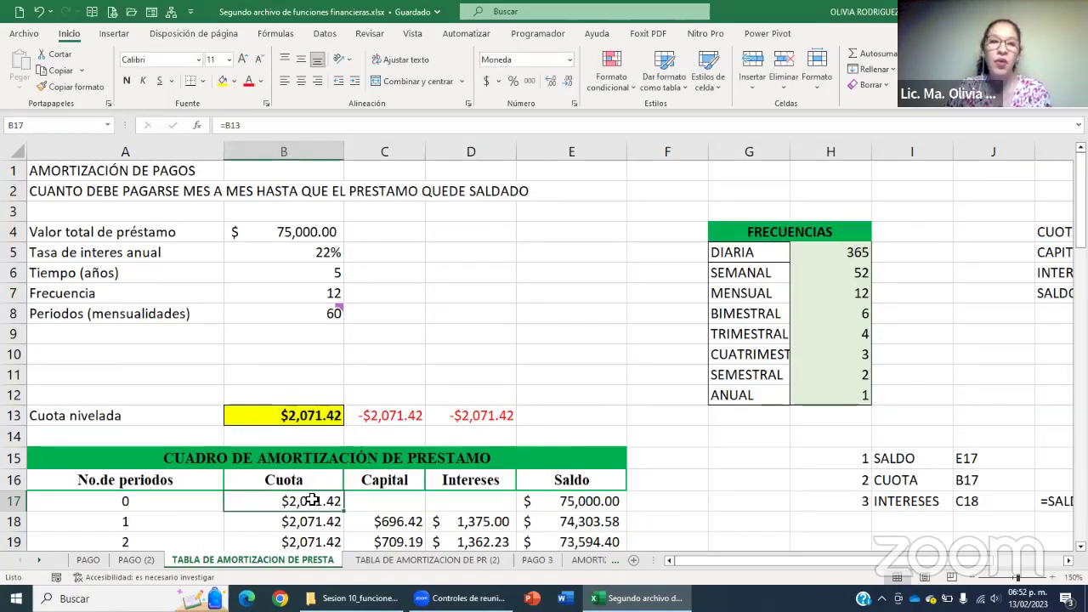
Make the B17 reference absolute as =$B$13 and fill it down the Cuota column.
double_click(246, 504)
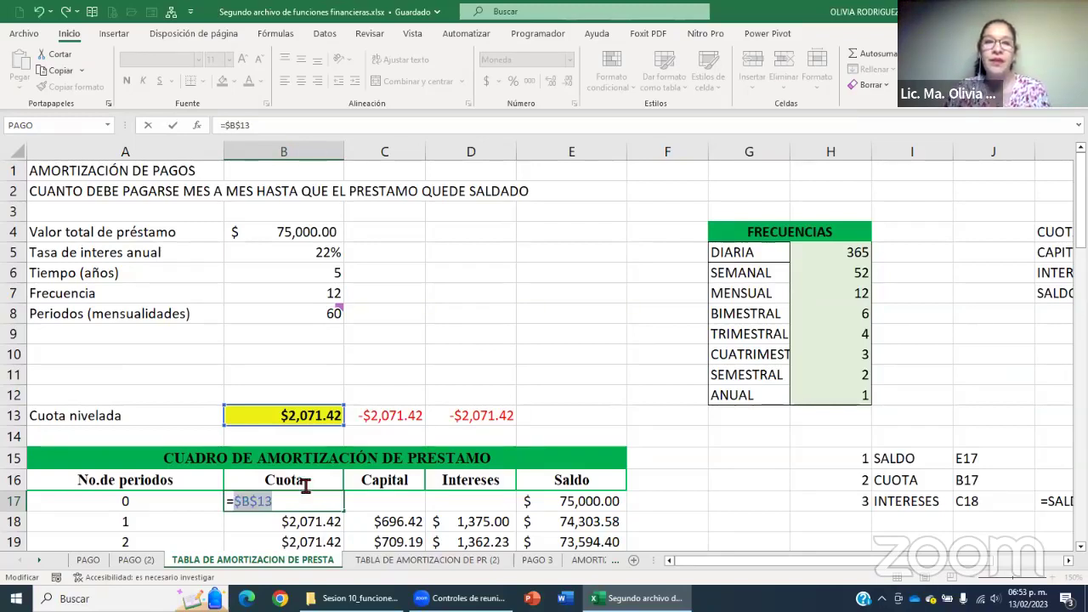
key("F4")
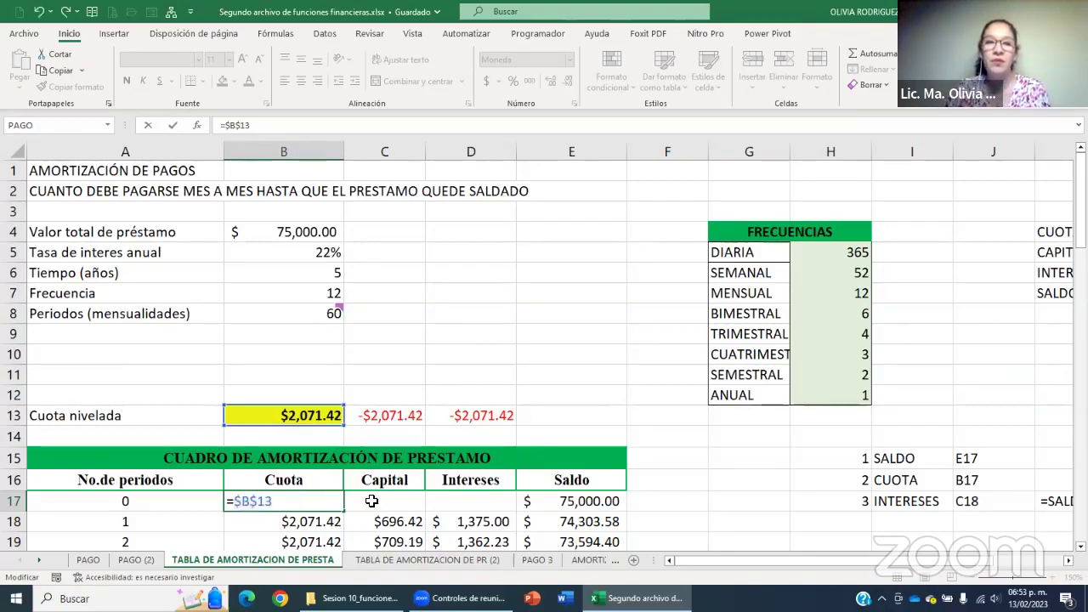
key("Tab")
left_click(334, 504)
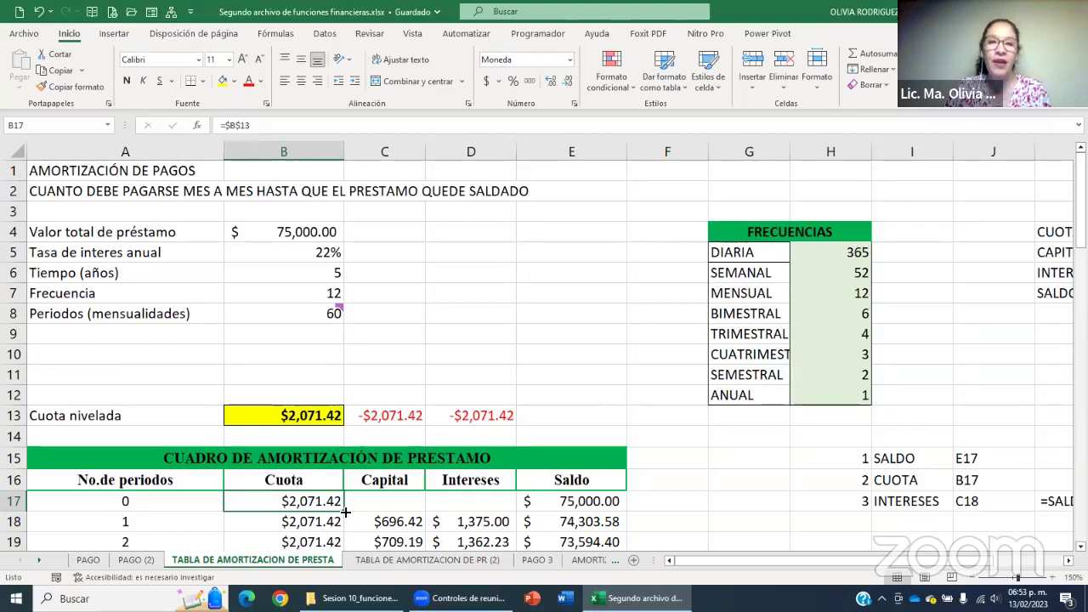
double_click(343, 511)
Check the filled Cuota formulas for periods 15 and 34 in B32 and B51.
scroll(345, 512, "down", 6)
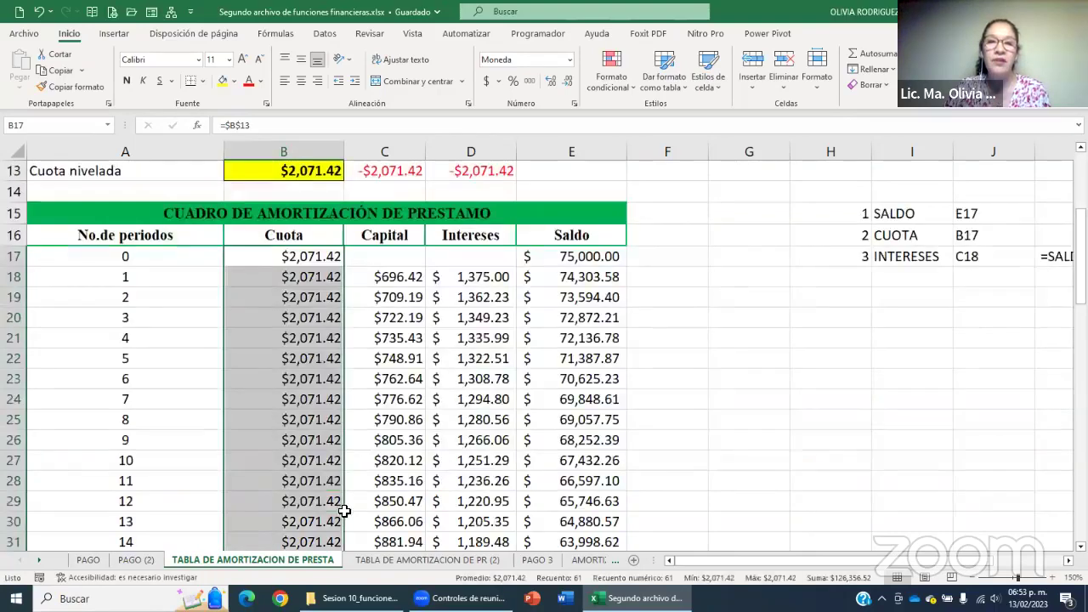
left_click(317, 437)
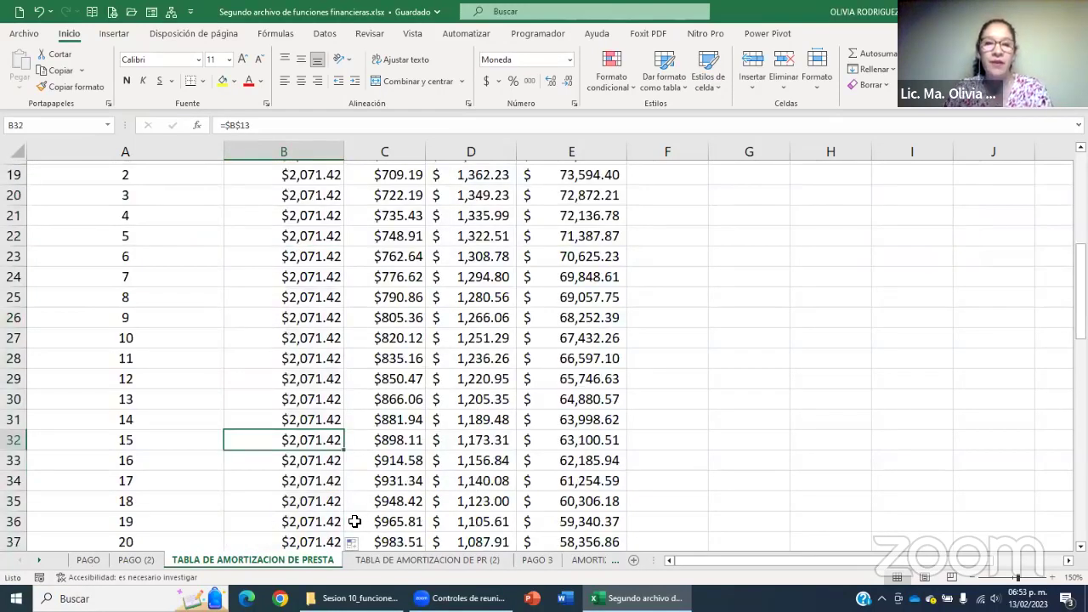
key("F2")
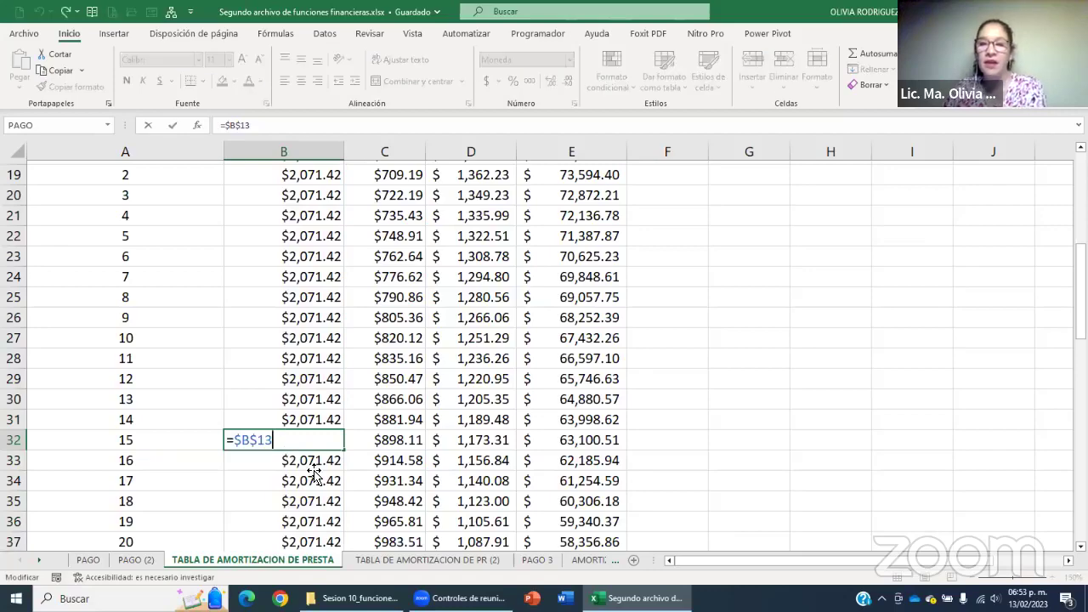
left_click(301, 468)
scroll(301, 469, "down", 5)
scroll(301, 470, "down", 1)
left_click(301, 468)
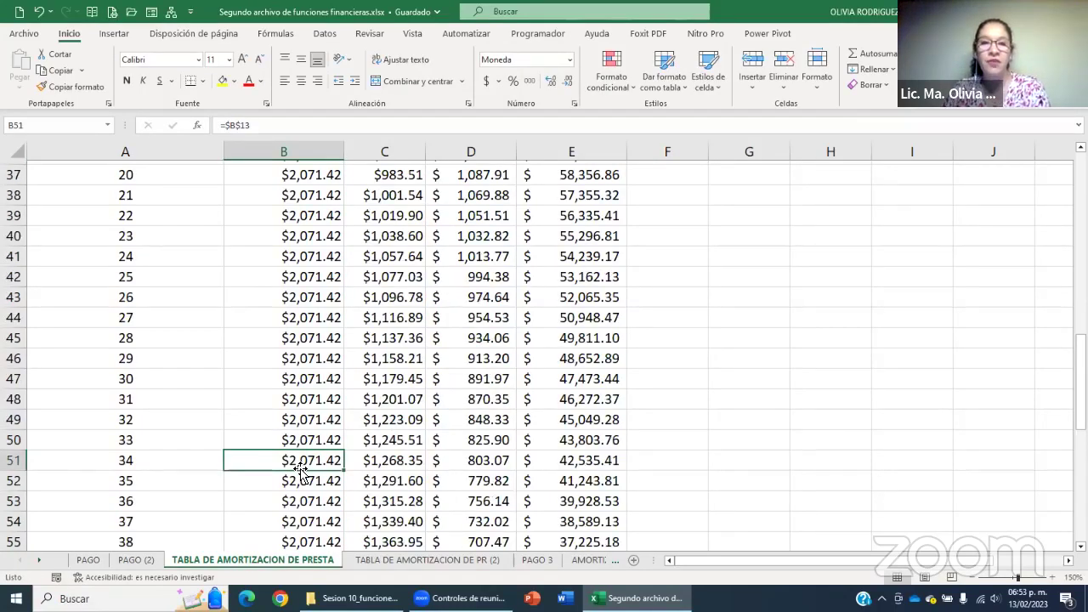
key("F2")
key("Return")
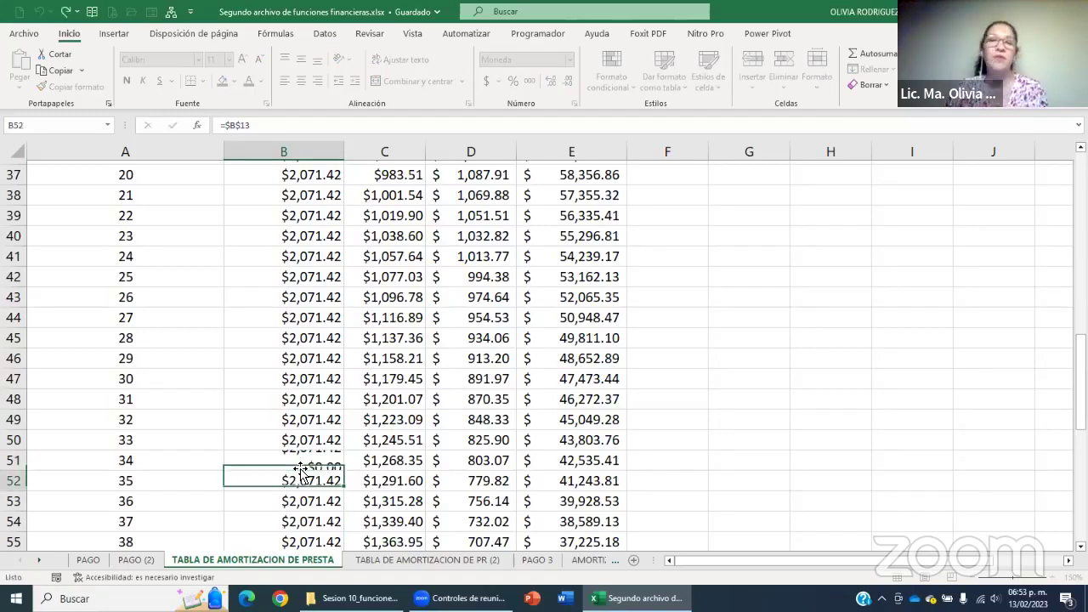
Review the No. de periodos column from period 0 to period 60 in A77 and return to the loan data and table headings.
scroll(301, 470, "up", 12)
scroll(307, 348, "down", 3)
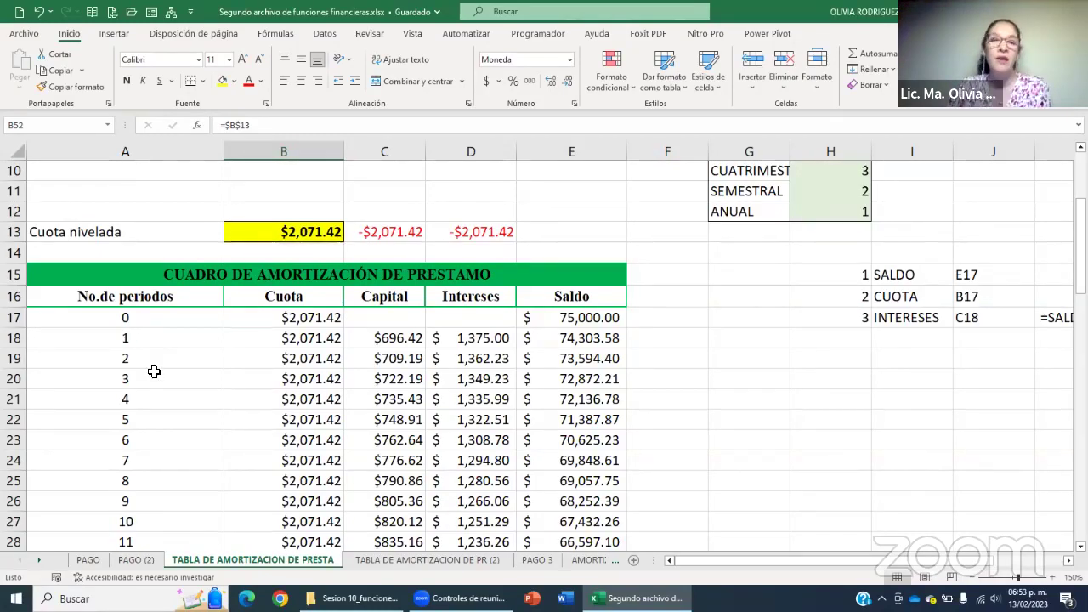
scroll(136, 361, "down", 5)
scroll(121, 352, "down", 15)
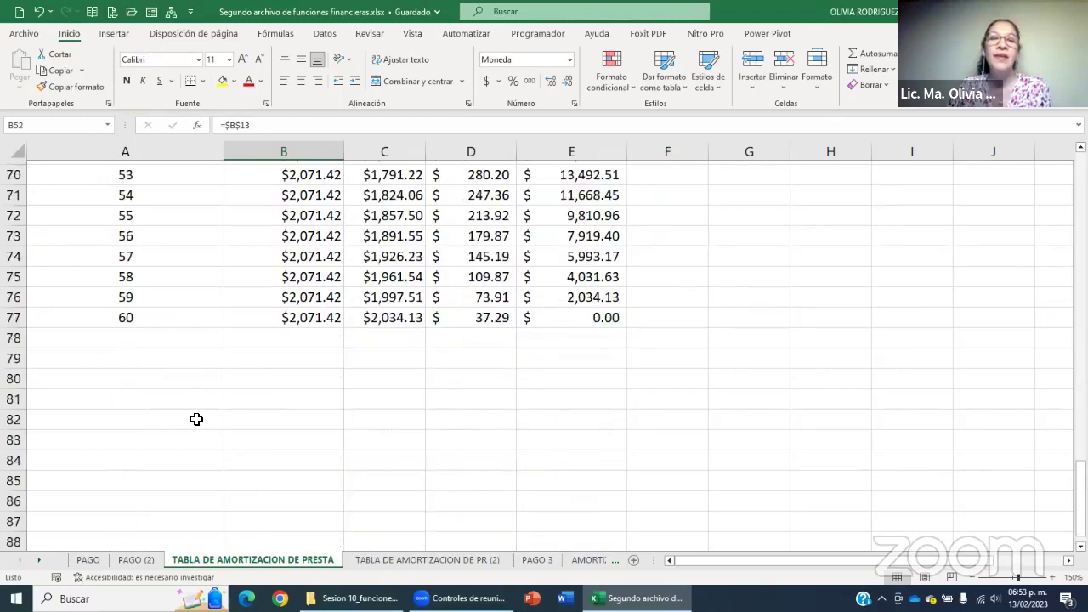
left_click(136, 318)
scroll(197, 419, "up", 4)
scroll(196, 419, "up", 18)
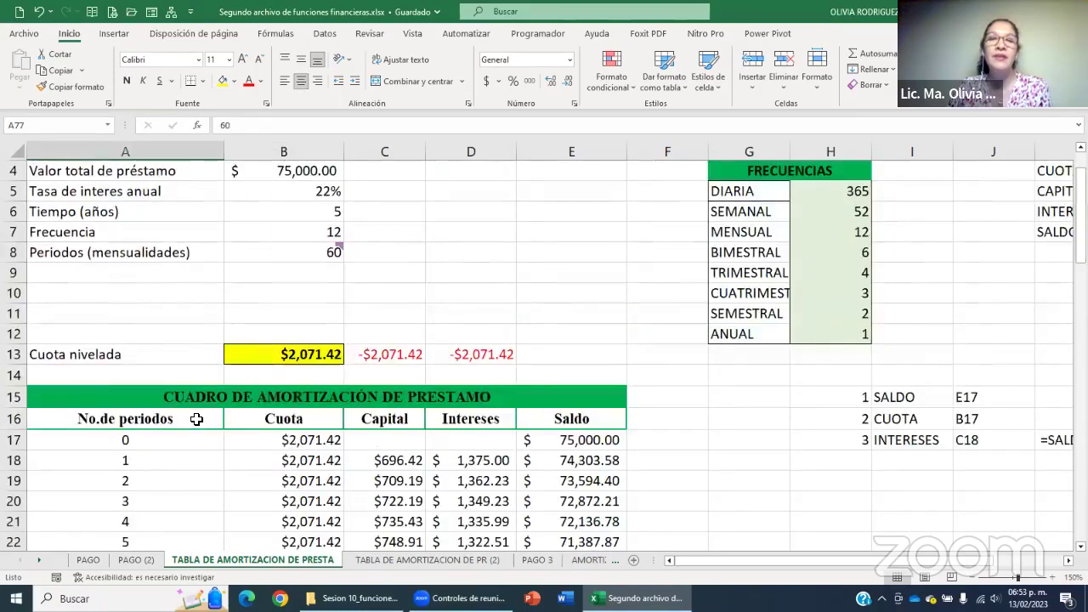
scroll(331, 196, "up", 1)
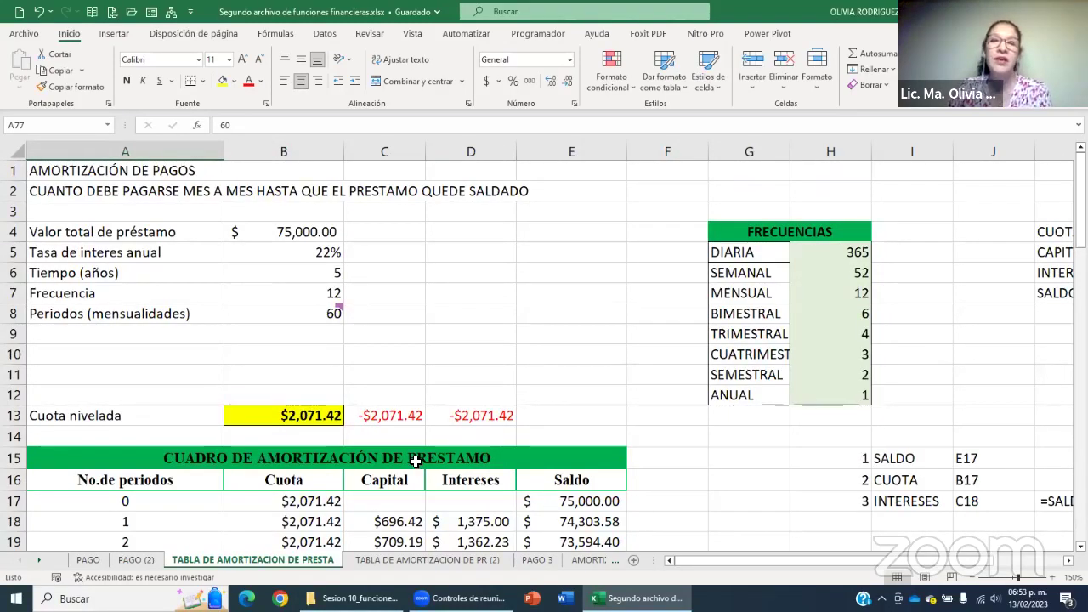
scroll(413, 454, "down", 2)
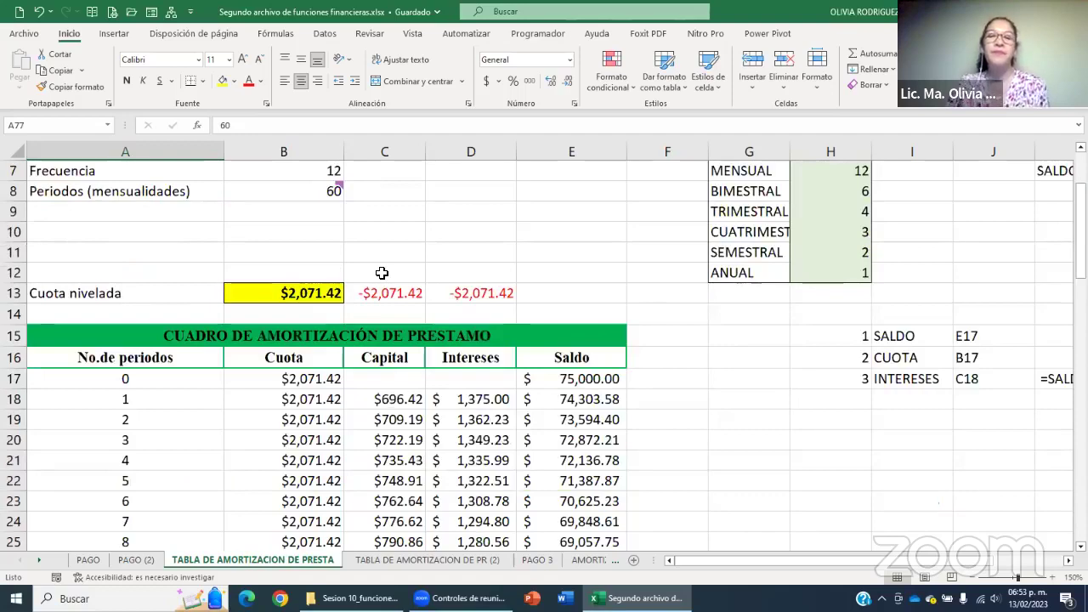
Select the period 0 row and the period 1 row of the amortization table in turn to compare them.
scroll(195, 248, "down", 2)
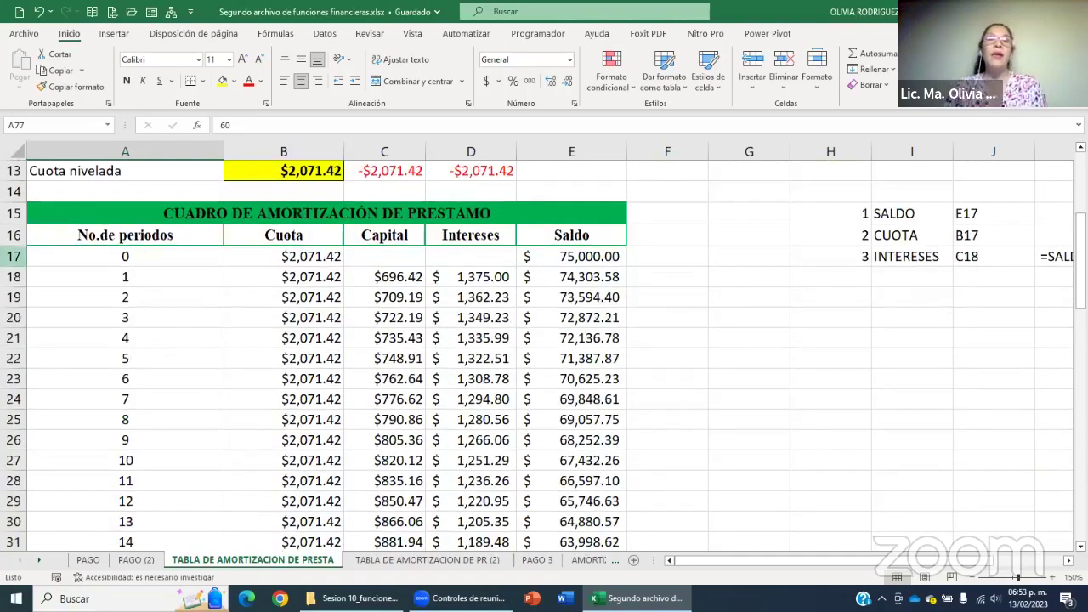
left_click(13, 257)
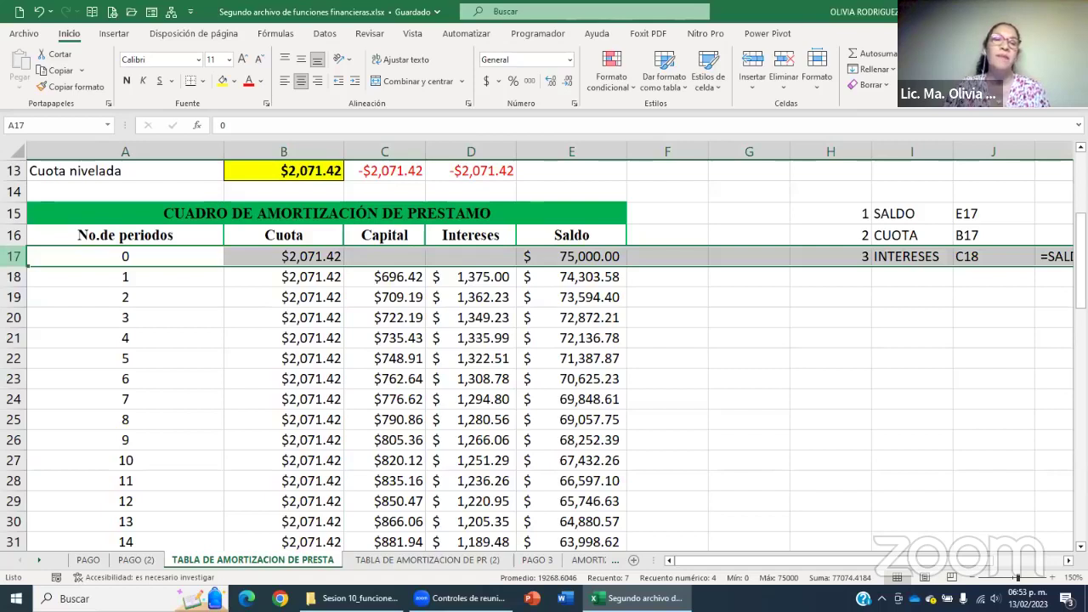
left_click(14, 278)
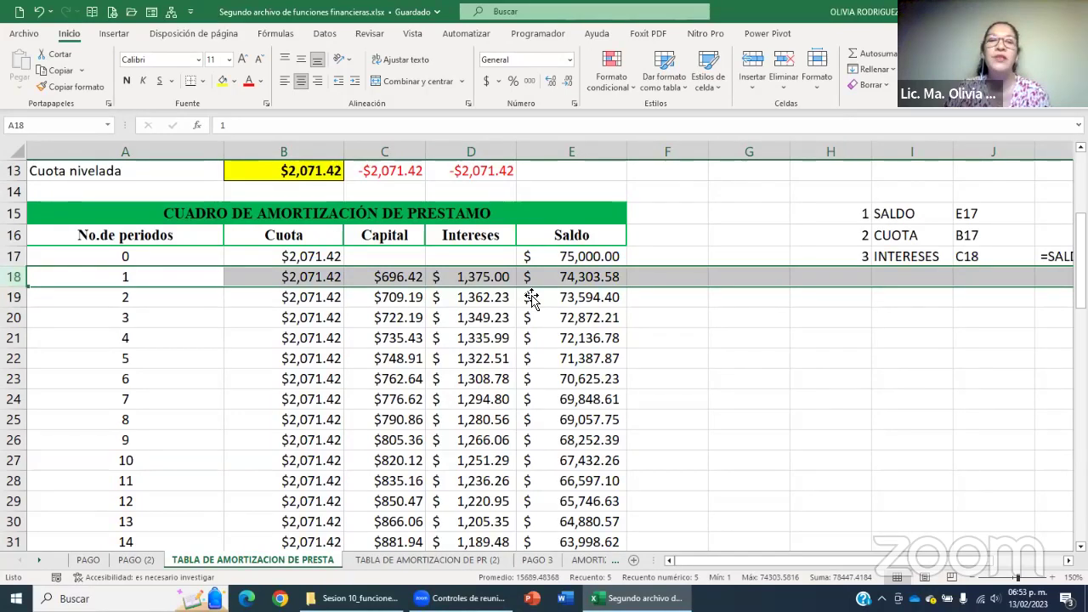
Examine the period 1 formulas for Capital in C18 and Intereses in D18.
left_click(385, 286)
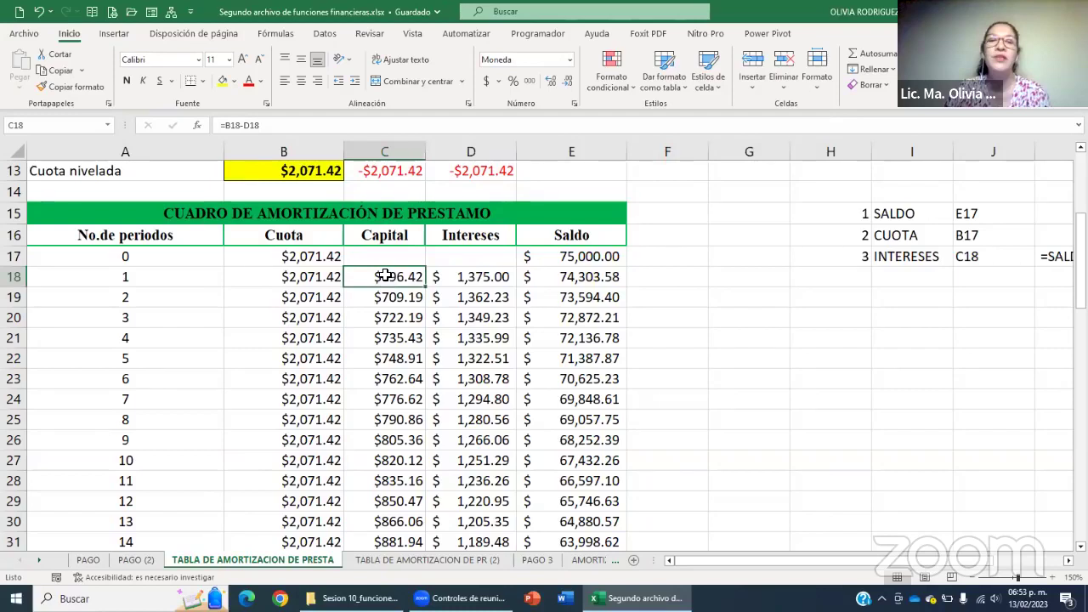
double_click(385, 276)
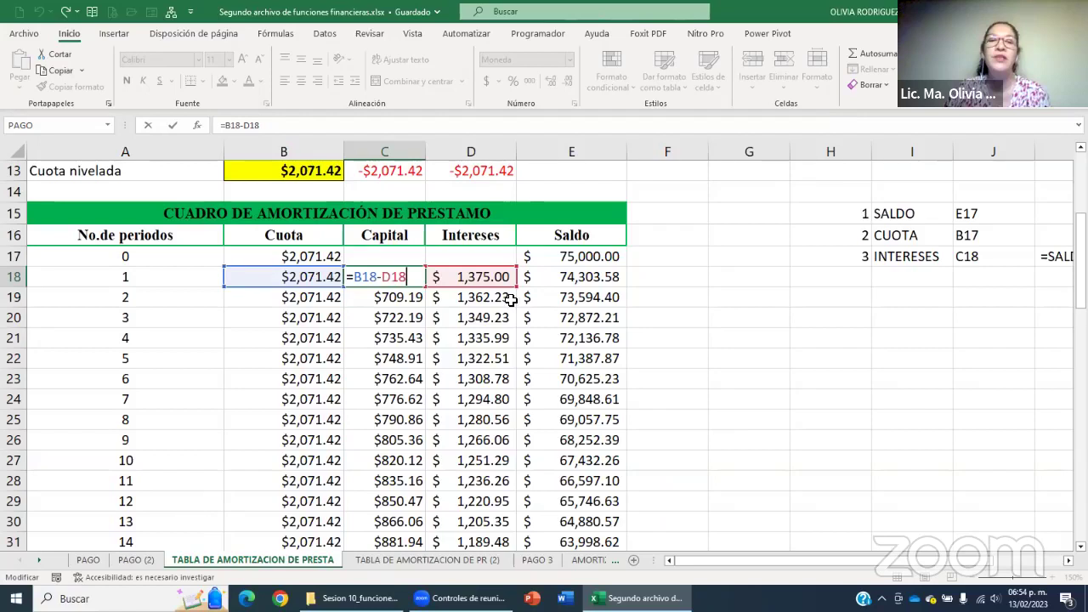
key("Return")
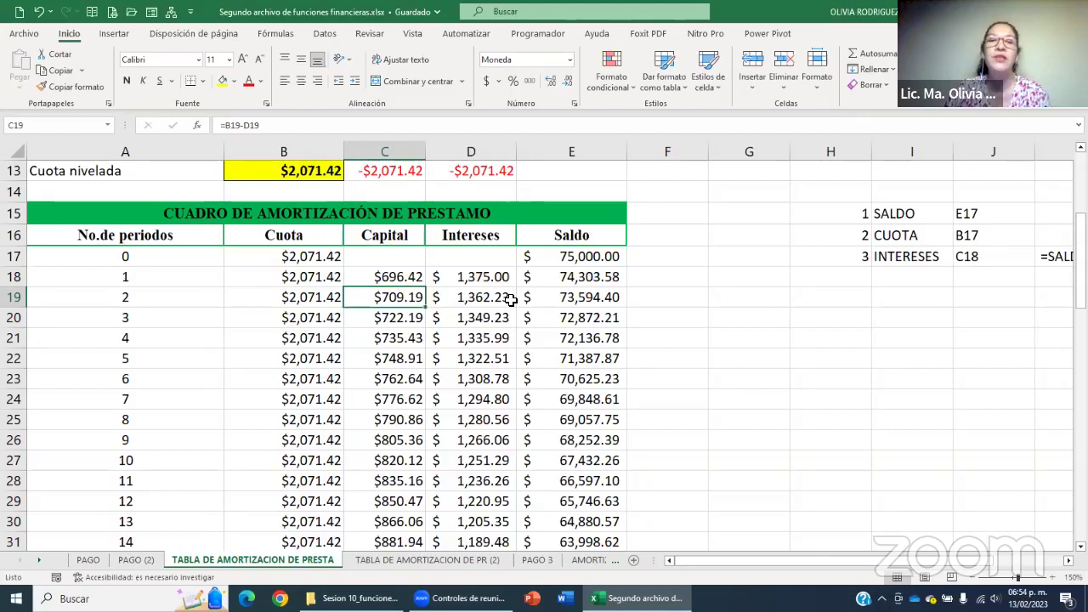
double_click(498, 279)
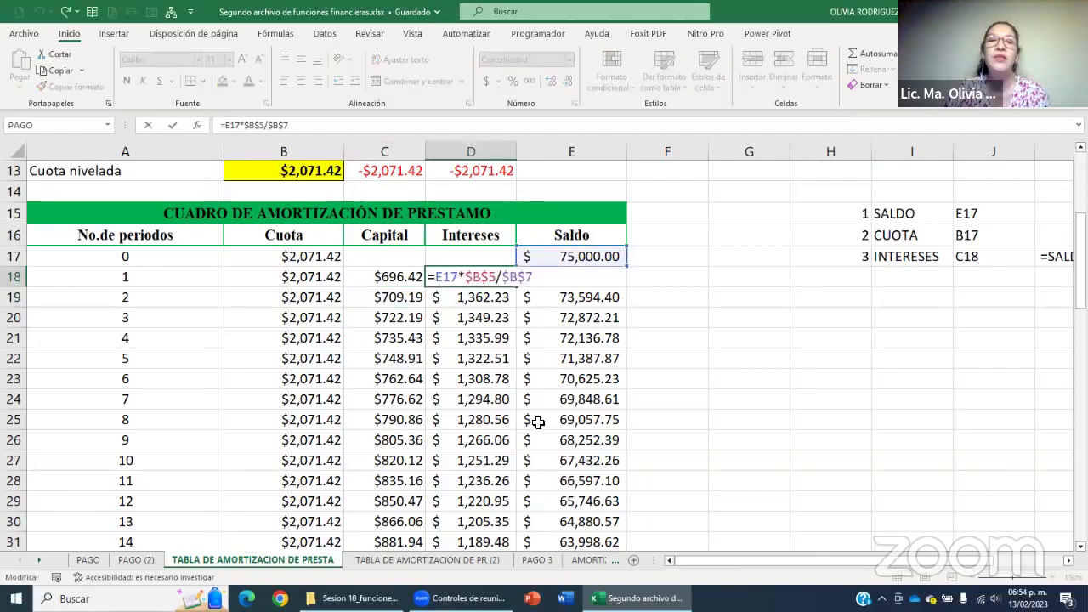